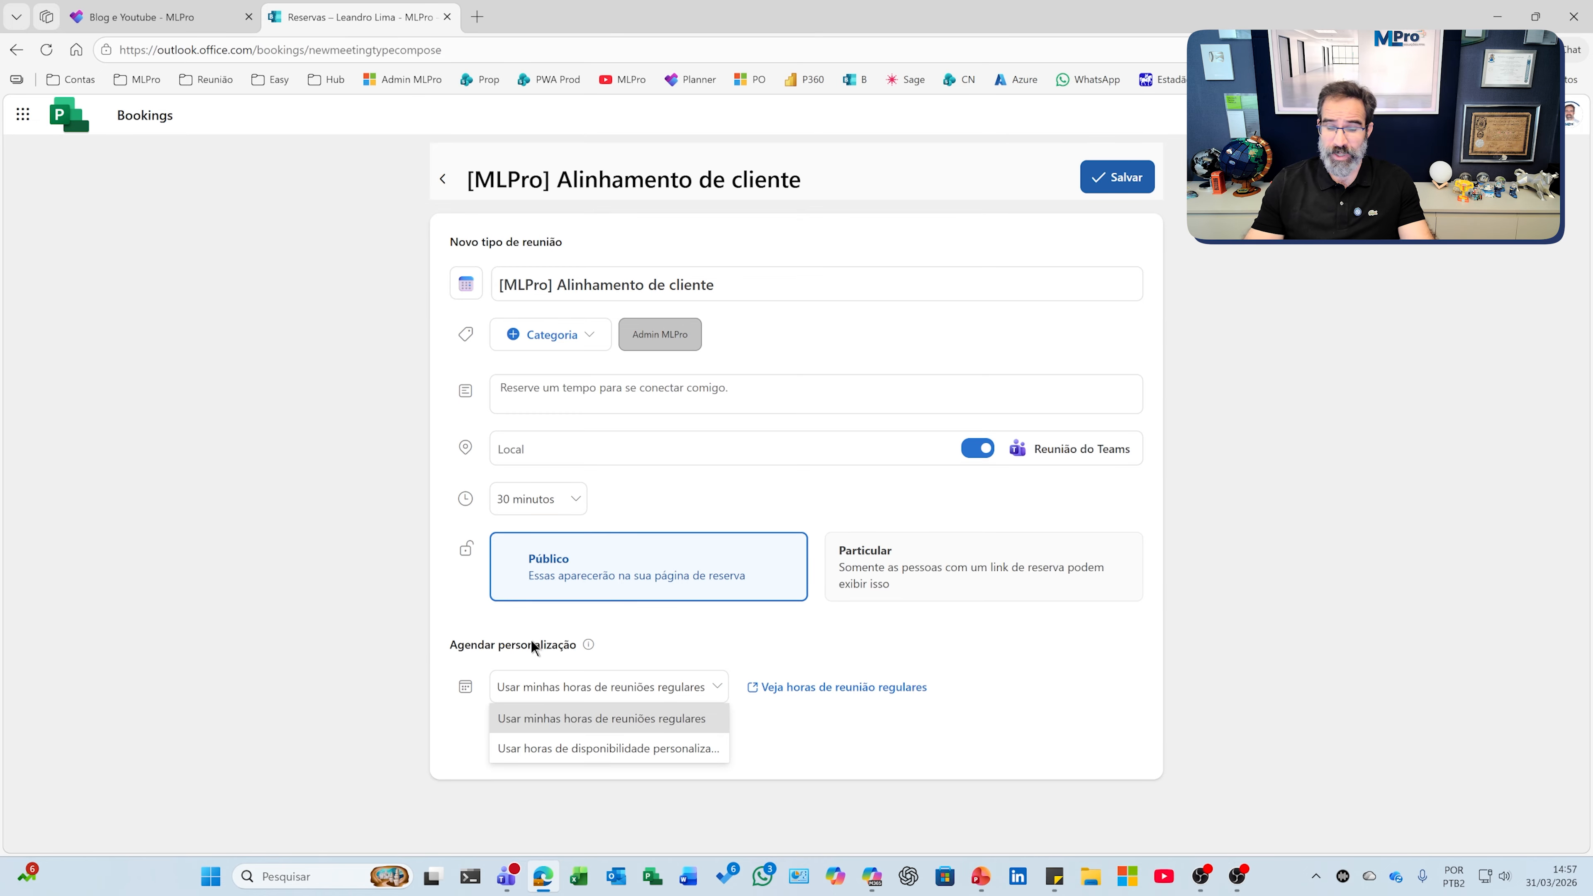
Switch the client alignment meeting type to custom availability hours and set Monday's end time to 16:00.
left_click(648, 749)
scroll(807, 751, "down", 5)
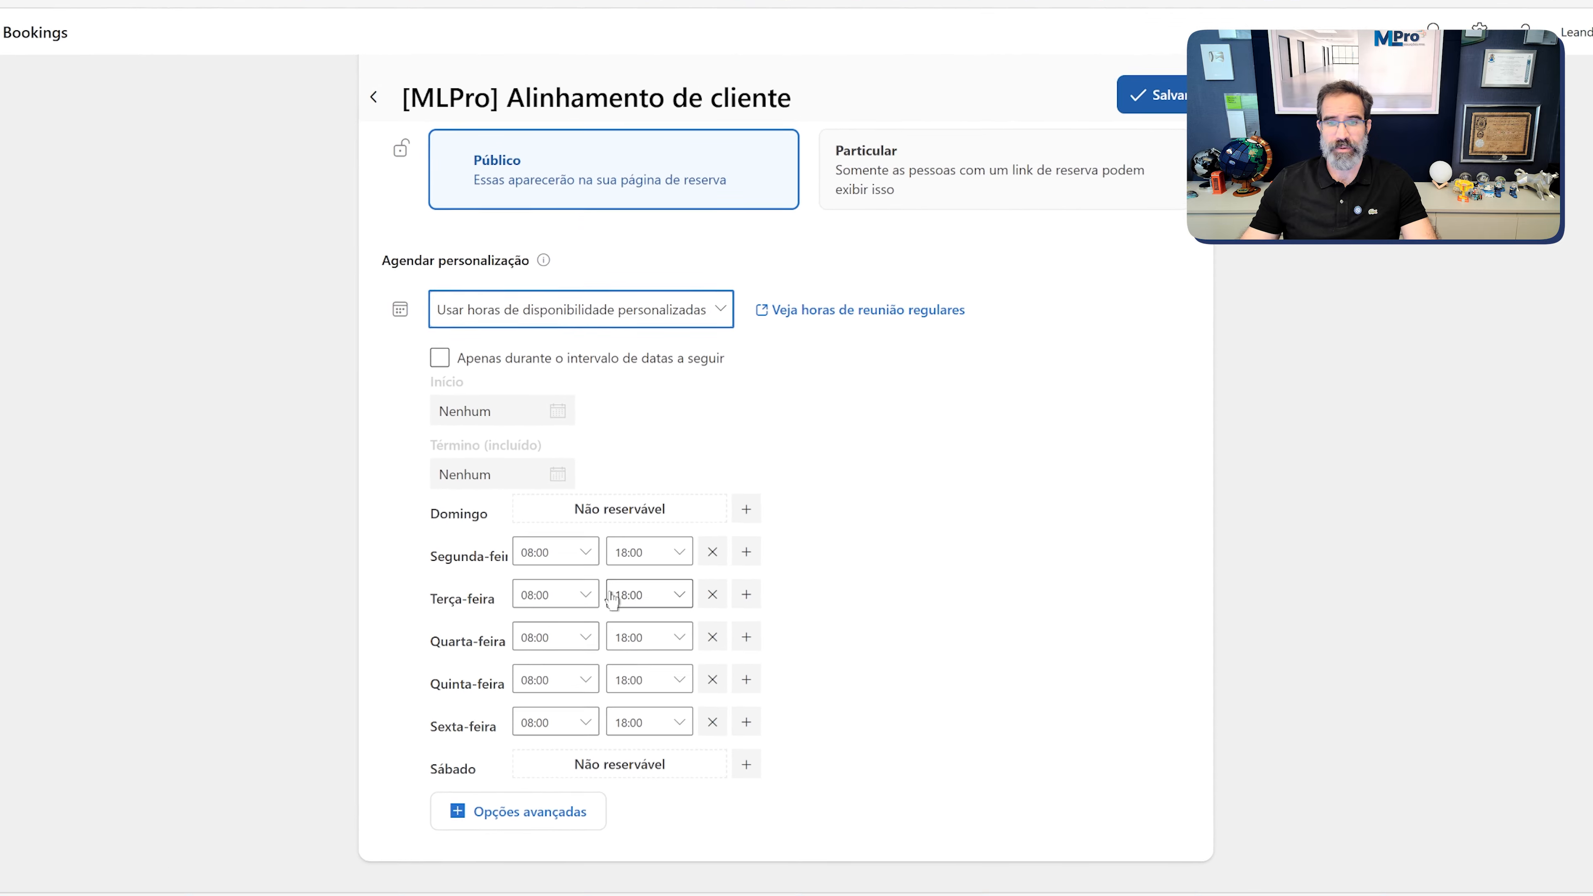
left_click(674, 558)
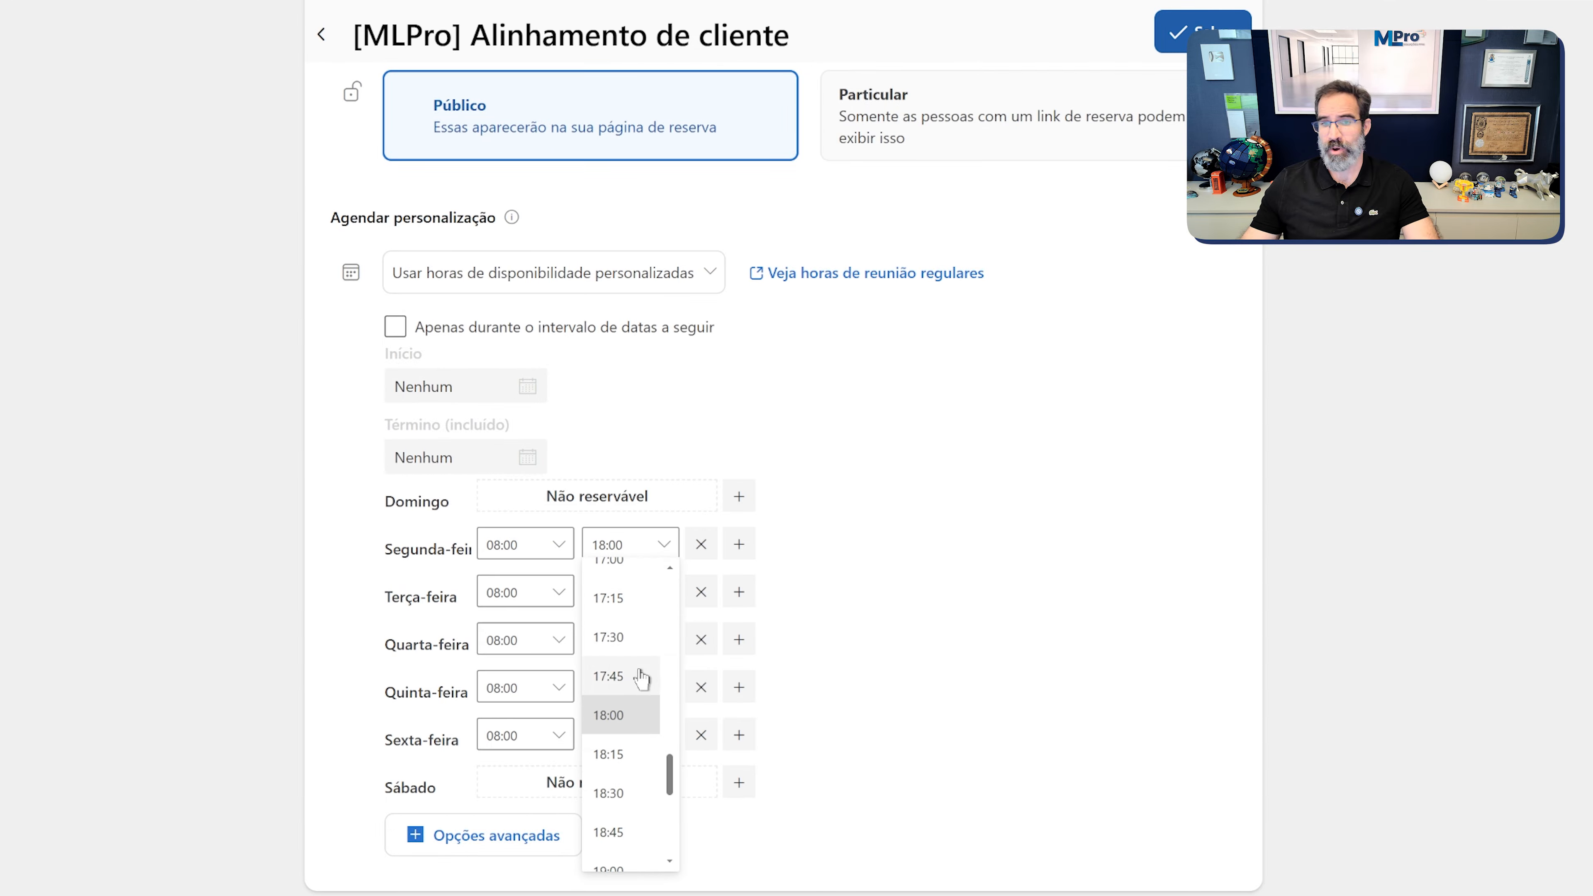
scroll(648, 698, "up", 2)
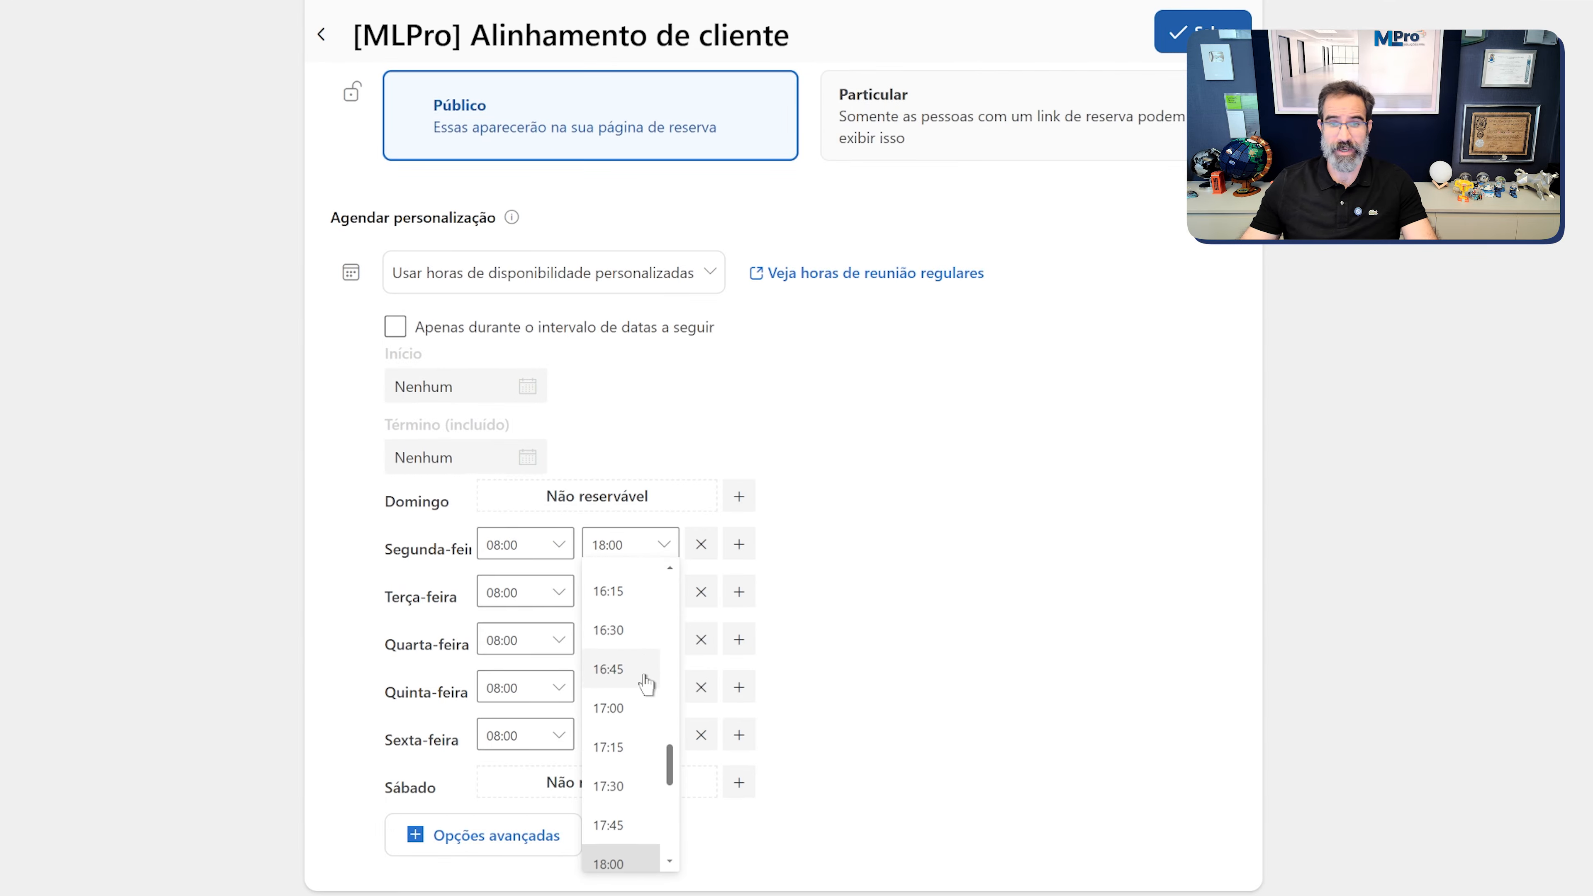
scroll(639, 677, "up", 2)
left_click(627, 655)
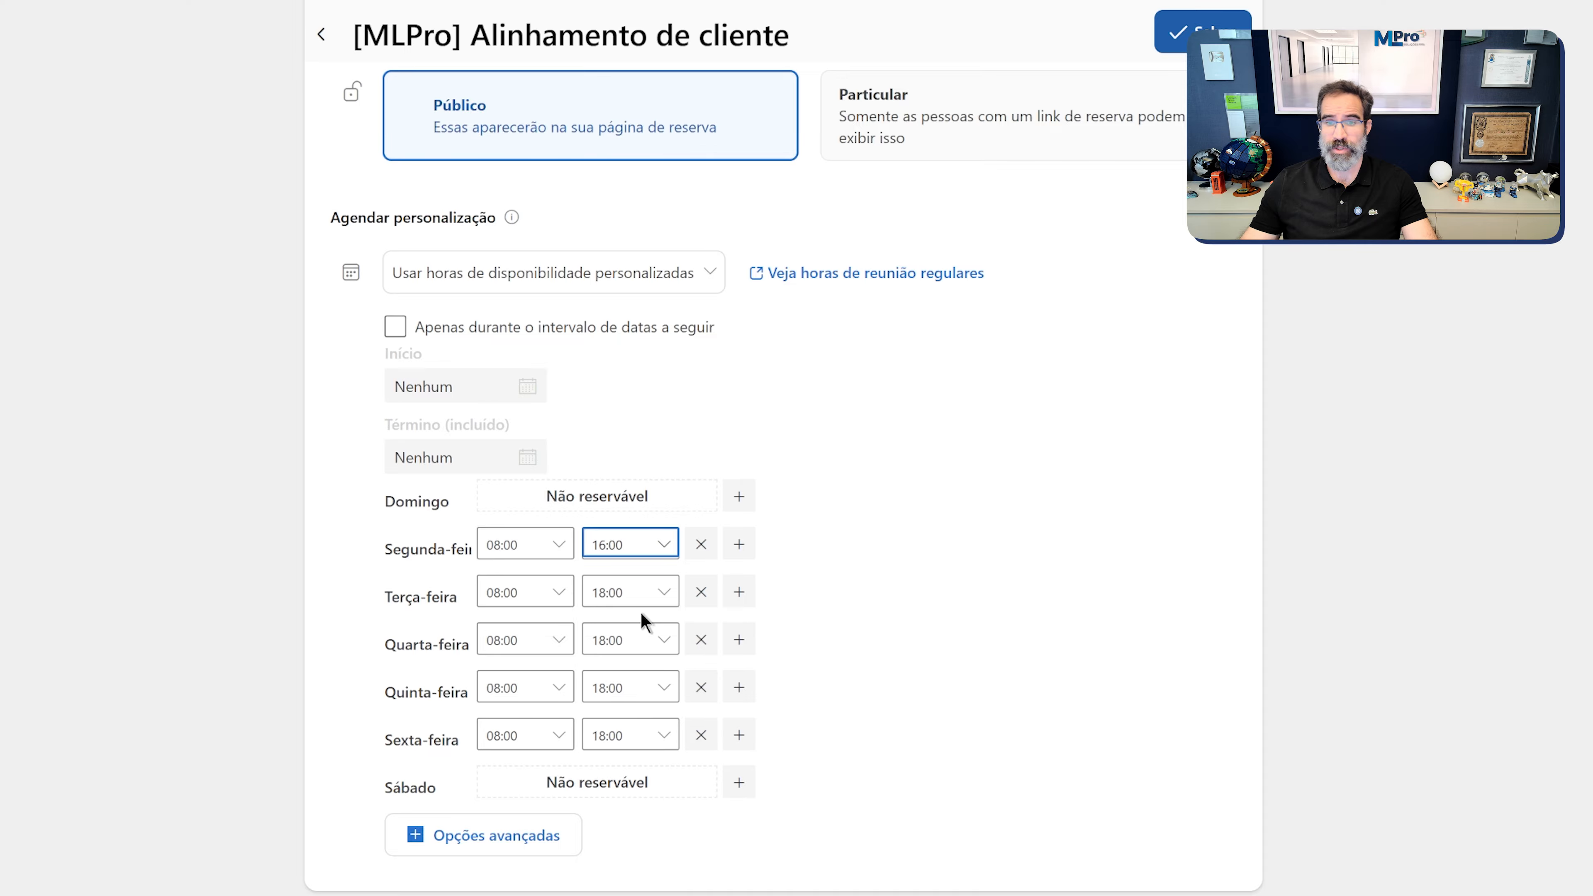
Set the end time for Tuesday and Wednesday to 16:00 and save the meeting type.
left_click(665, 592)
scroll(639, 414, "up", 2)
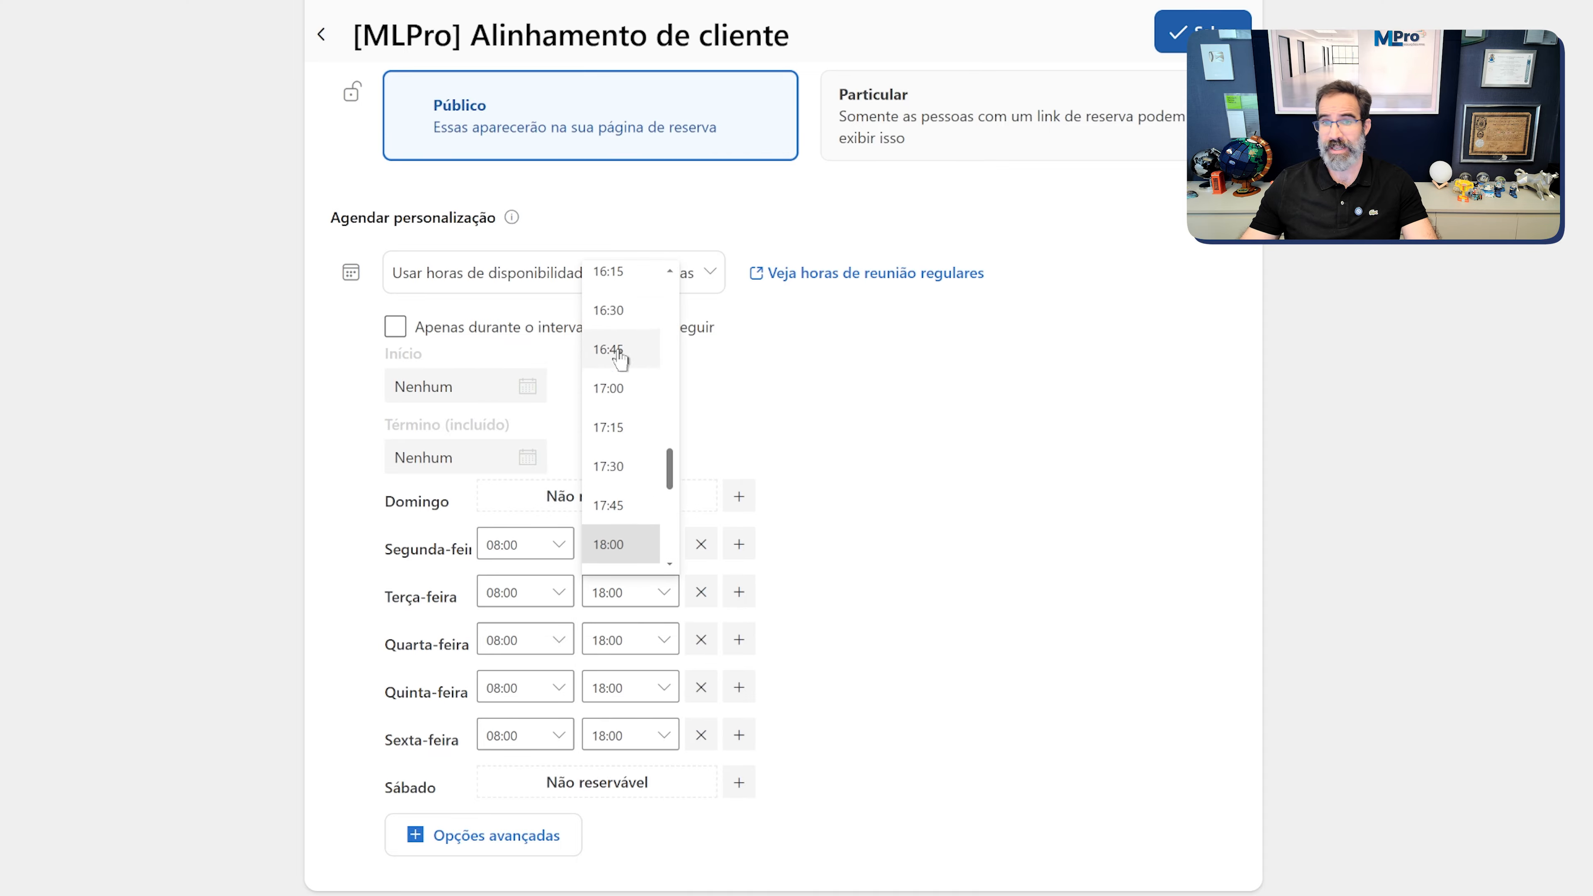
scroll(614, 311, "up", 1)
left_click(615, 323)
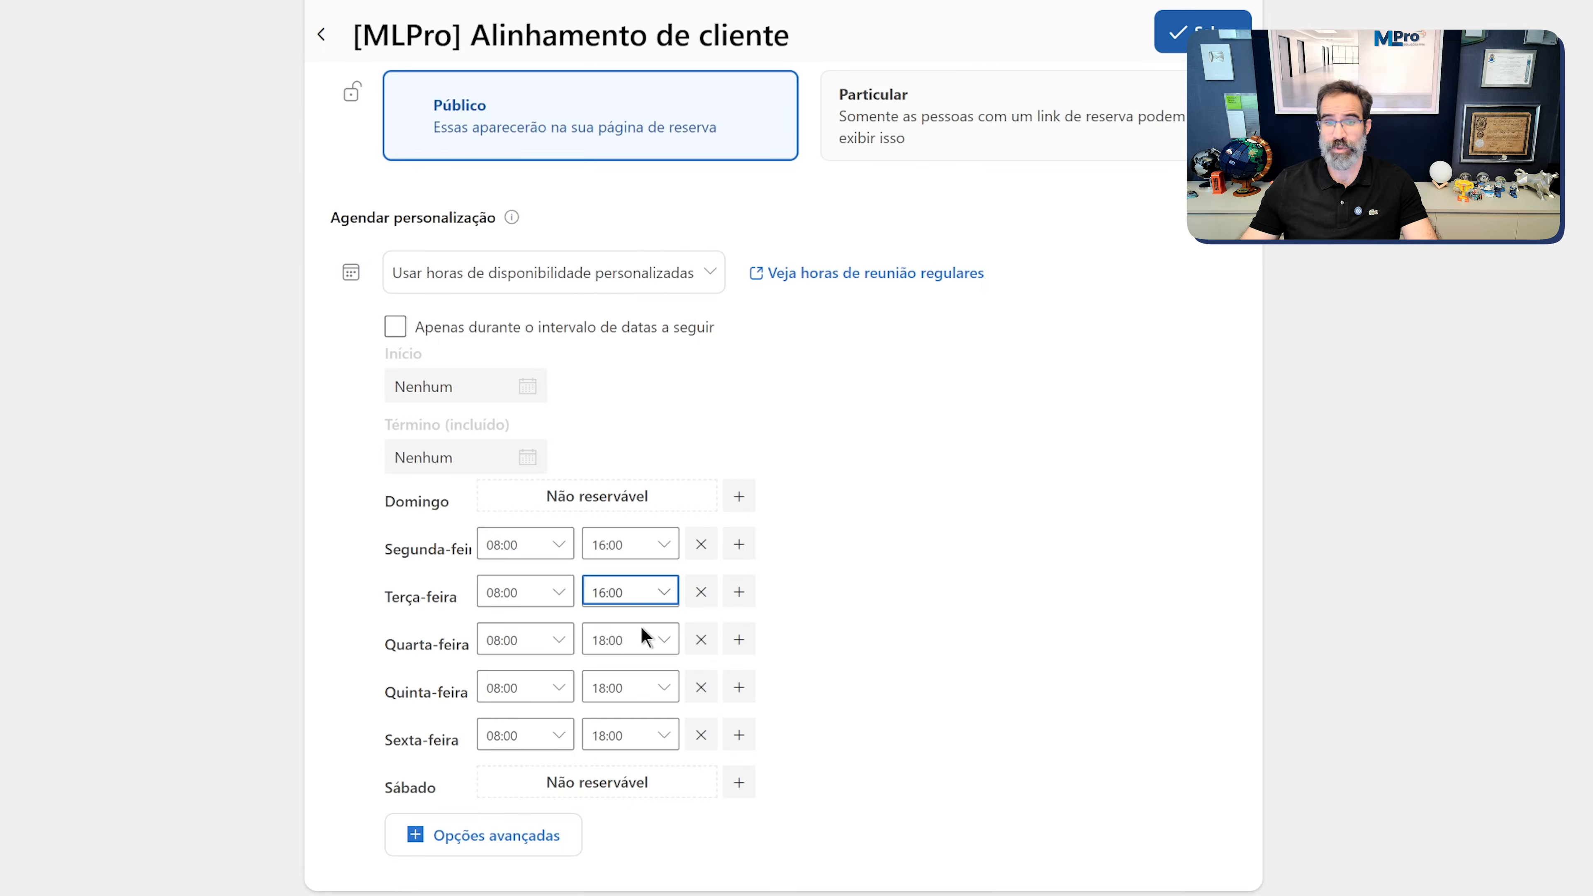
left_click(646, 640)
scroll(611, 534, "up", 3)
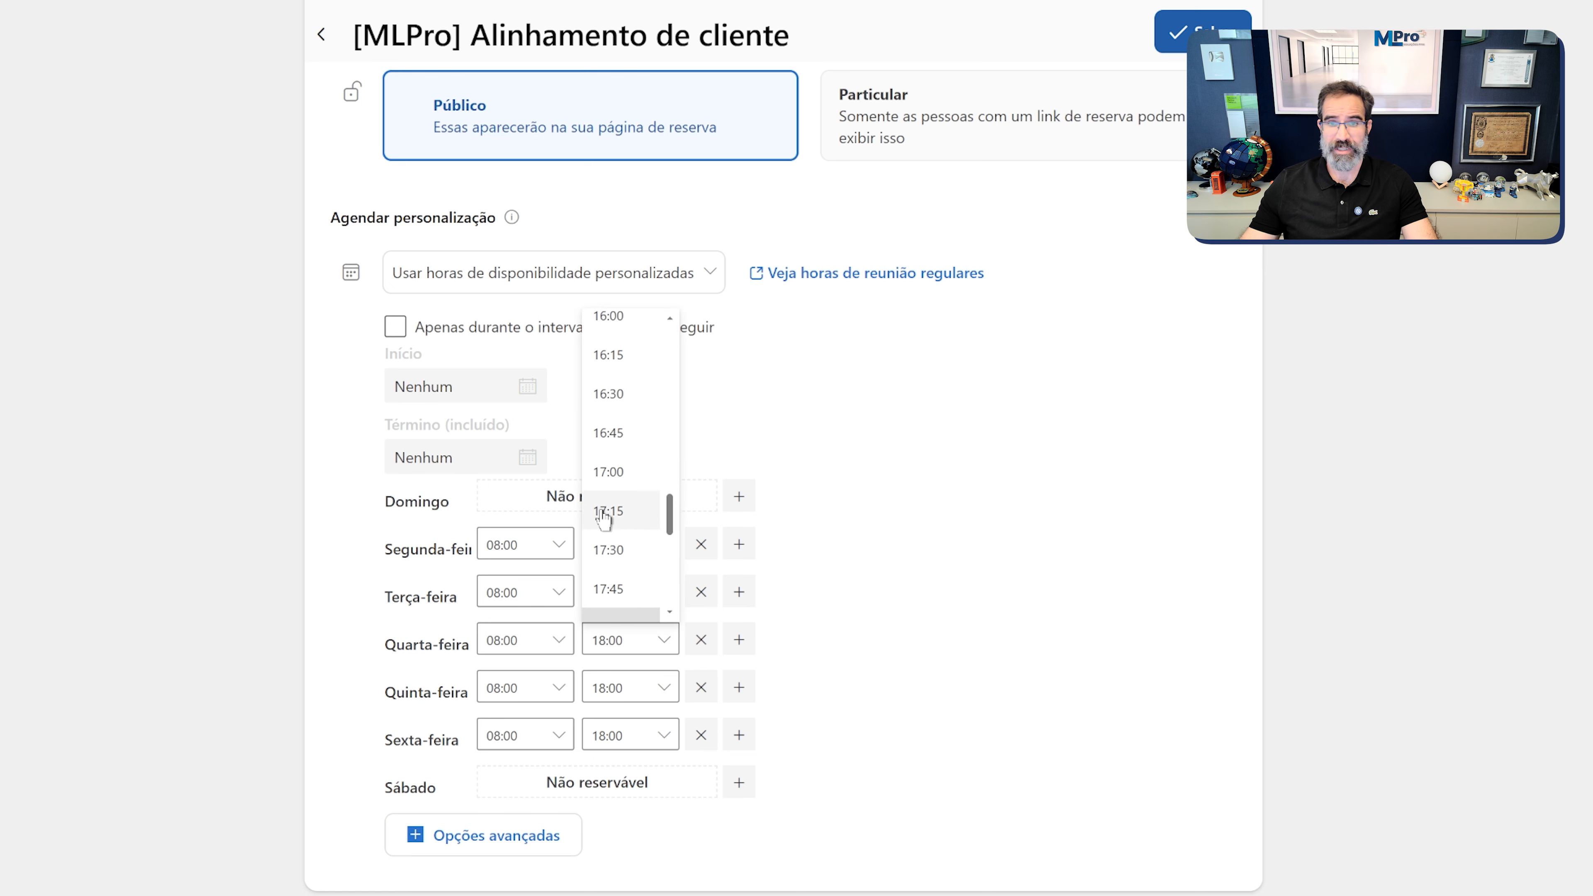
left_click(616, 332)
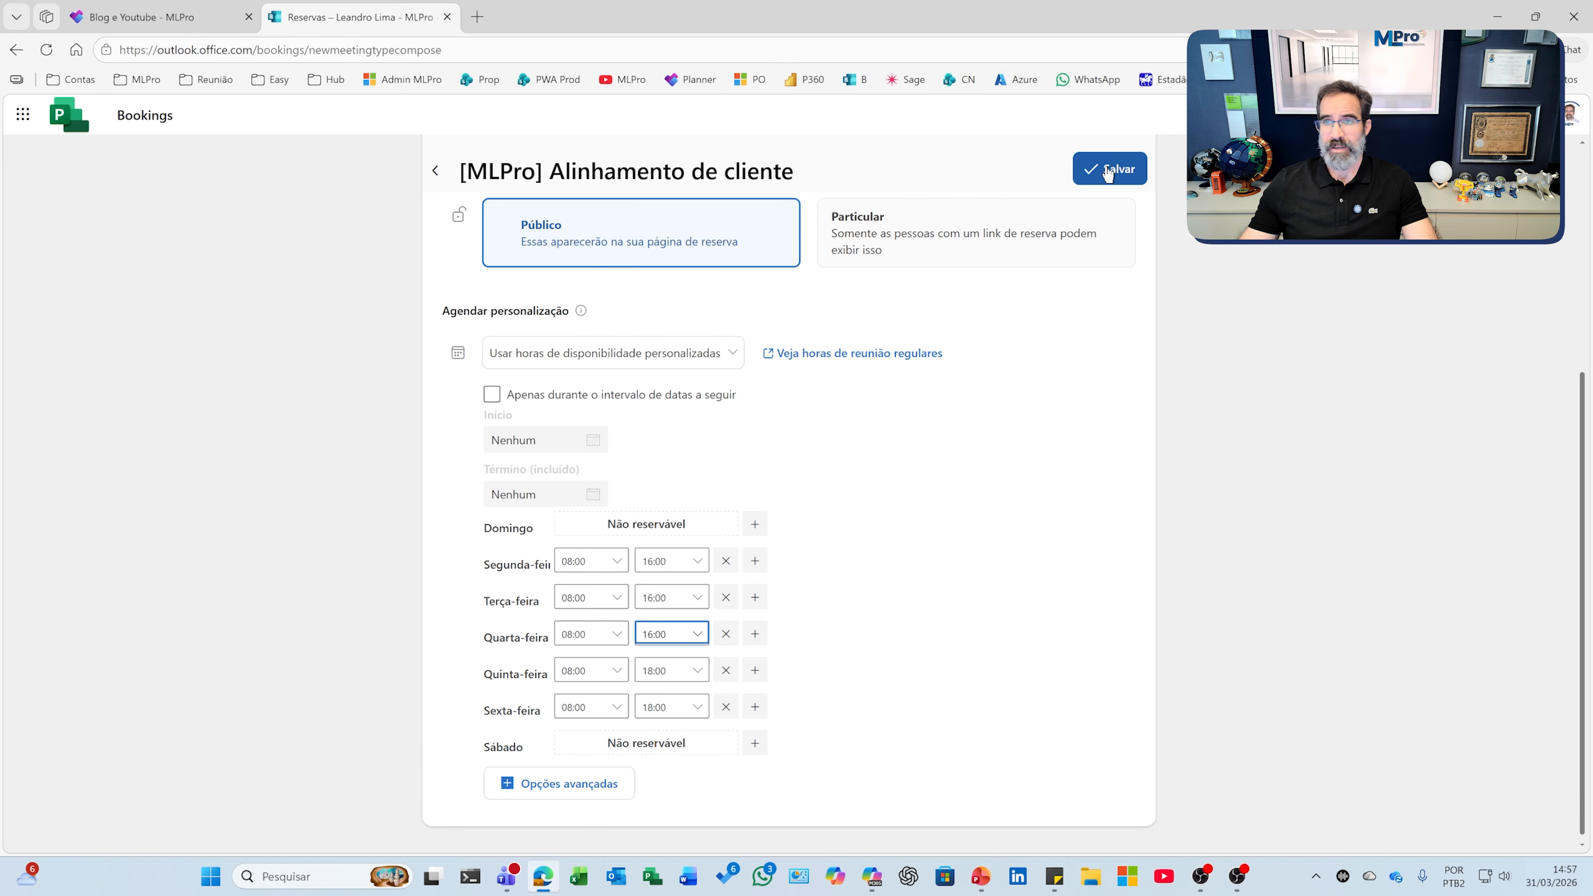
left_click(1108, 174)
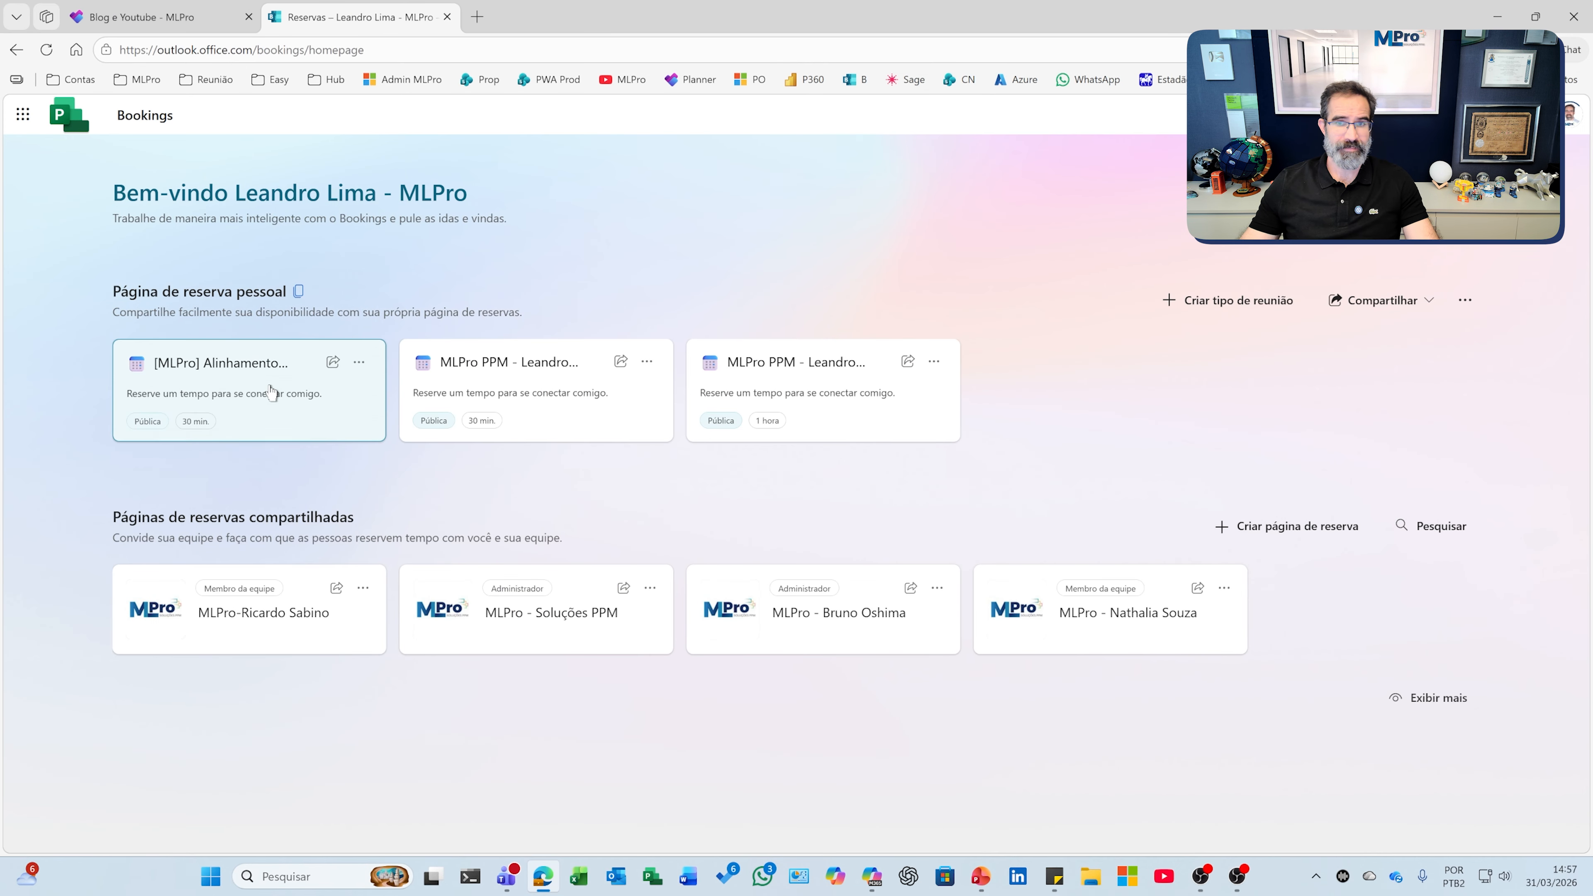
Reopen the [MLPro] Alinhamento de cliente meeting type and copy its sharing link.
left_click(236, 383)
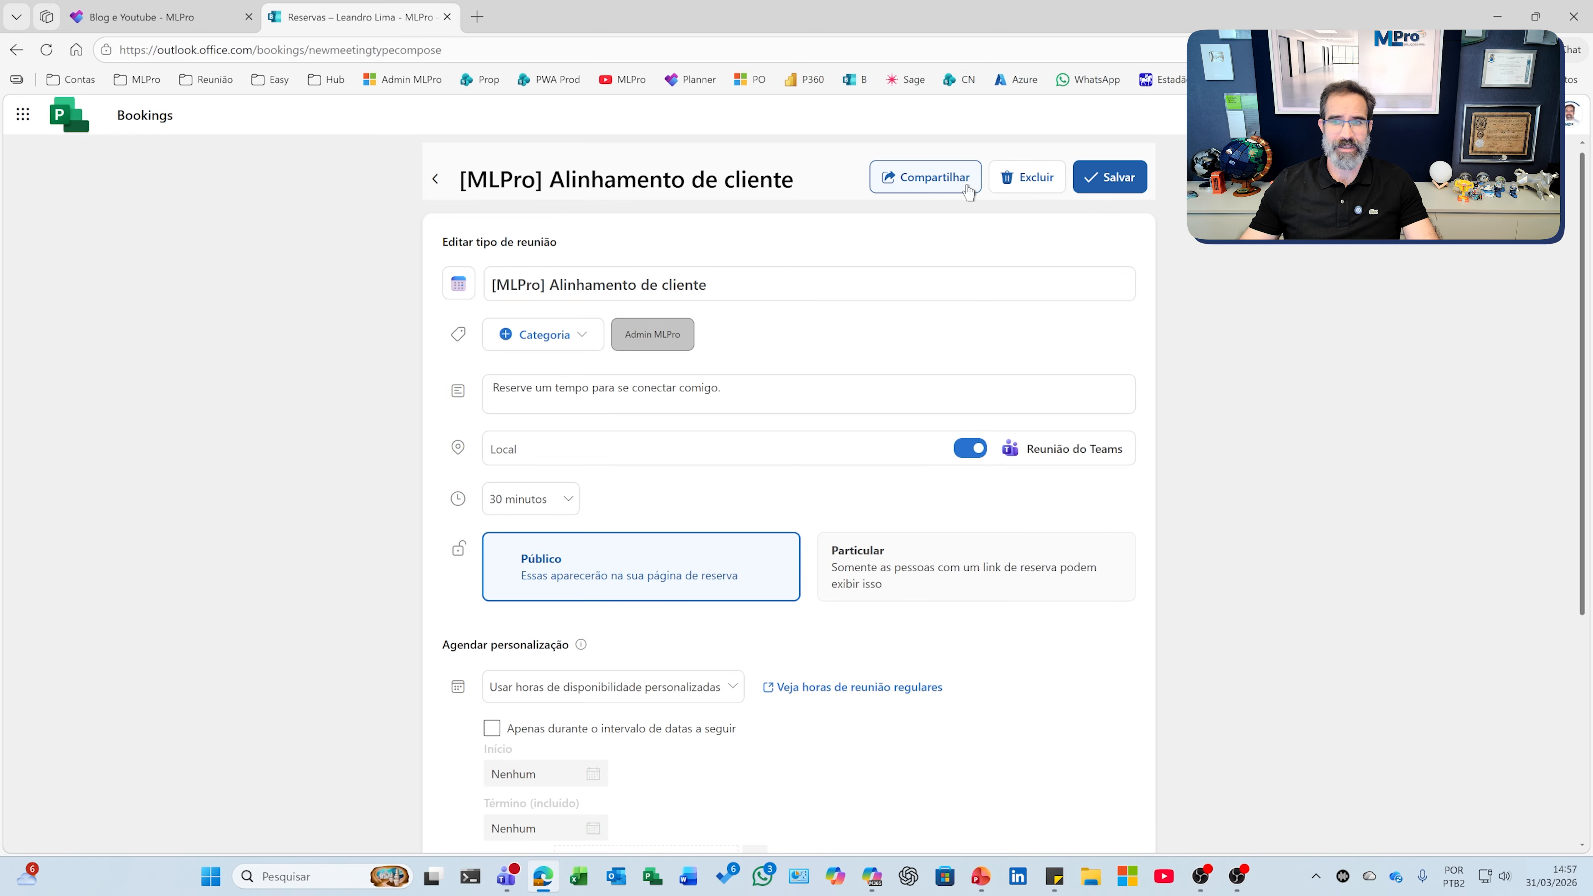
left_click(934, 182)
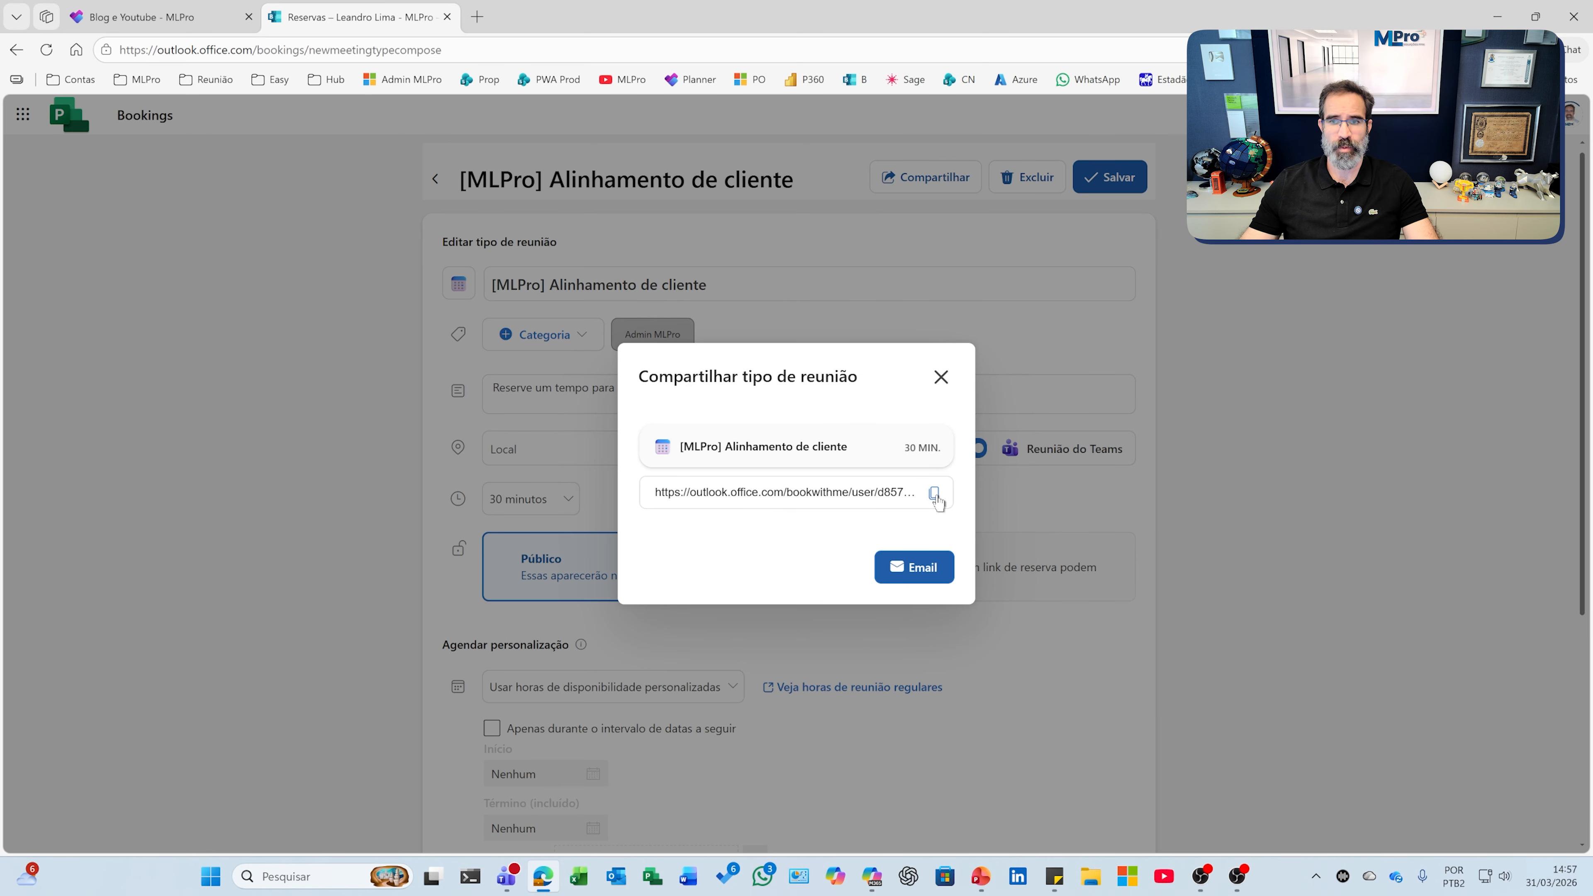
left_click(935, 494)
left_click(941, 374)
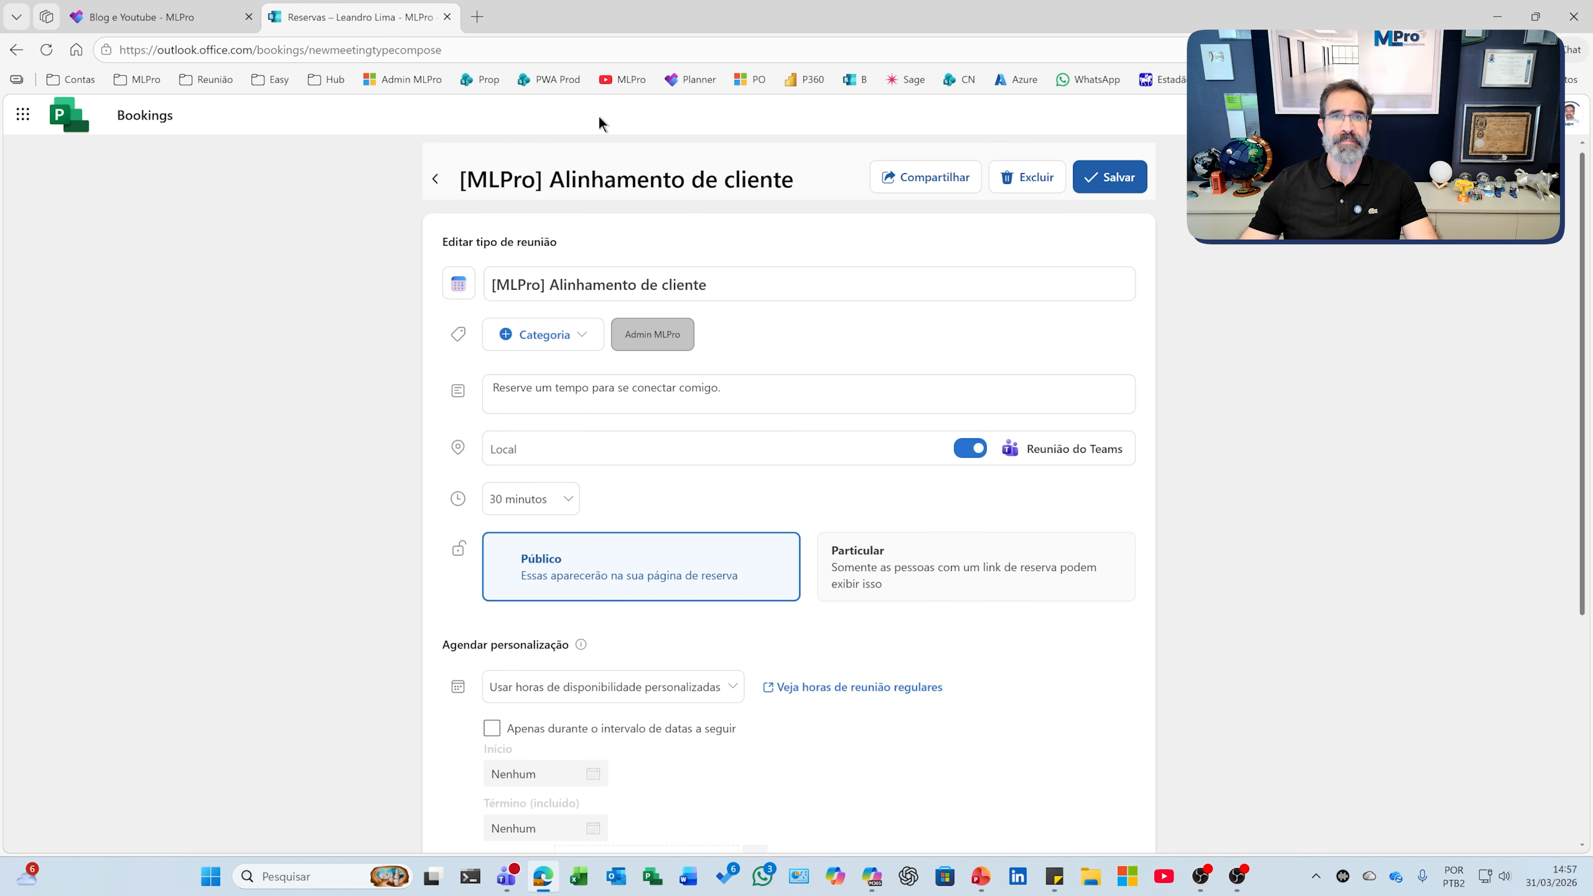
Open the copied booking link in a new browser tab.
left_click(477, 17)
key("ctrl+v")
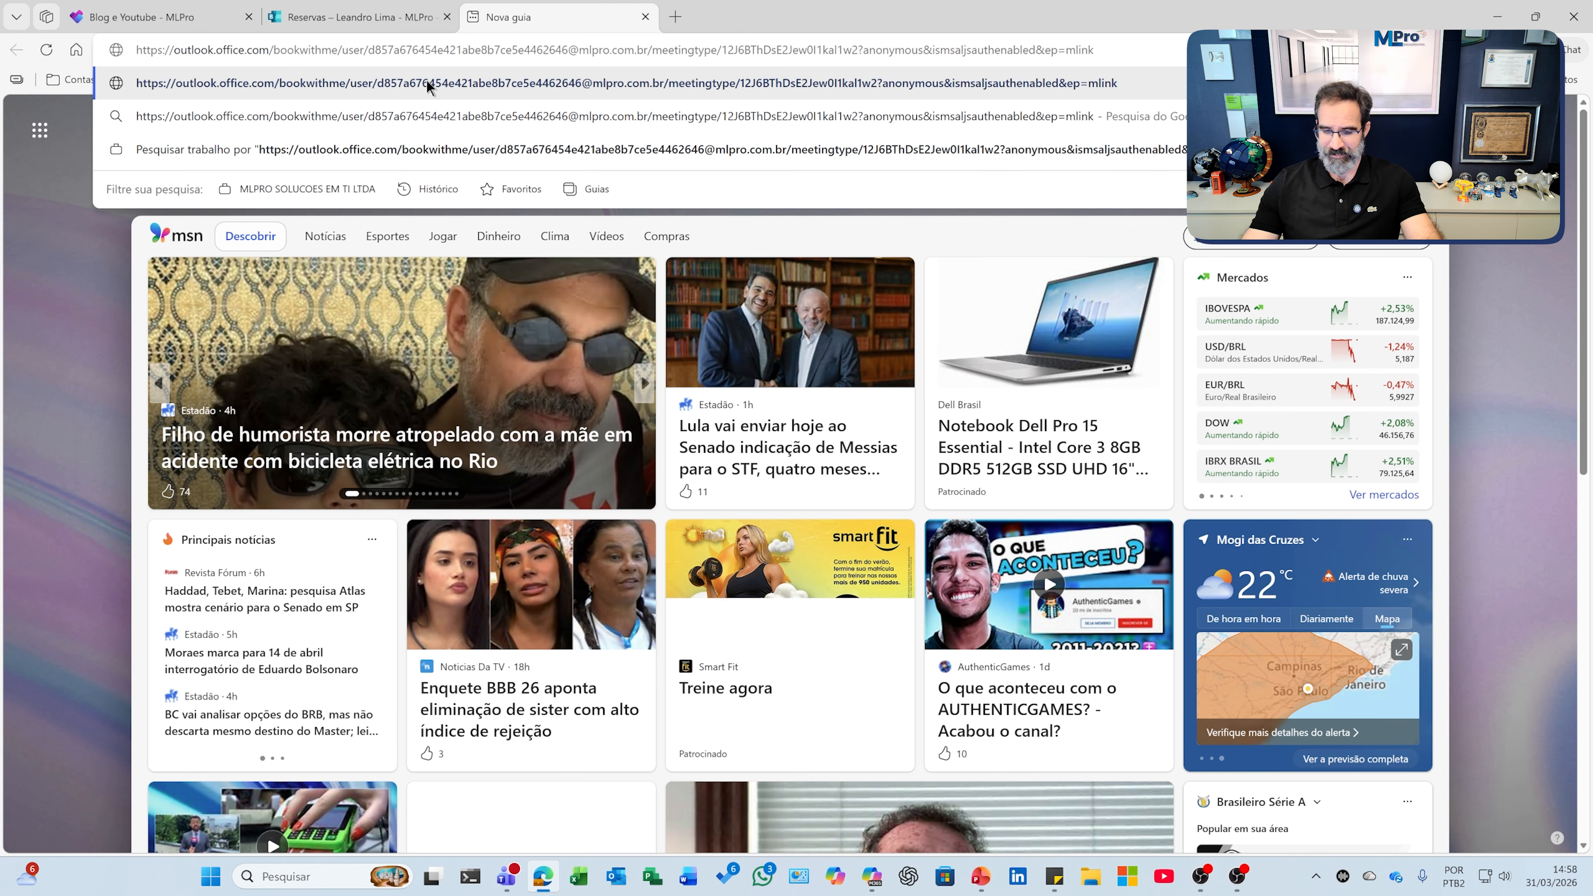
left_click(427, 80)
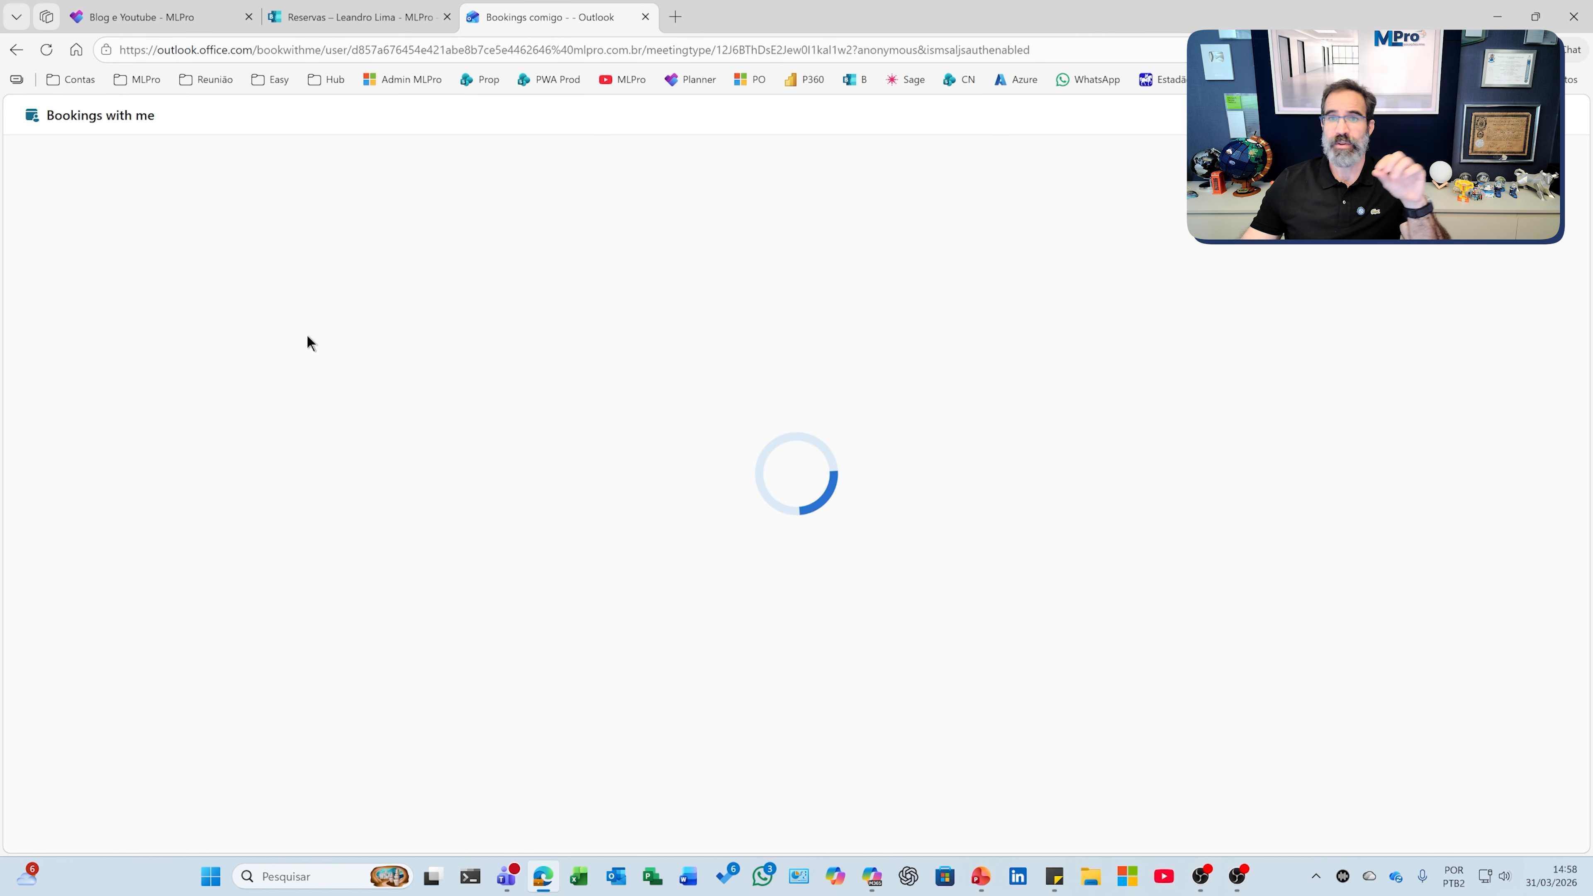
Reserve the 15:30 slot on Monday, 6 April 2026, and go on to manage the personal booking page.
scroll(534, 553, "down", 4)
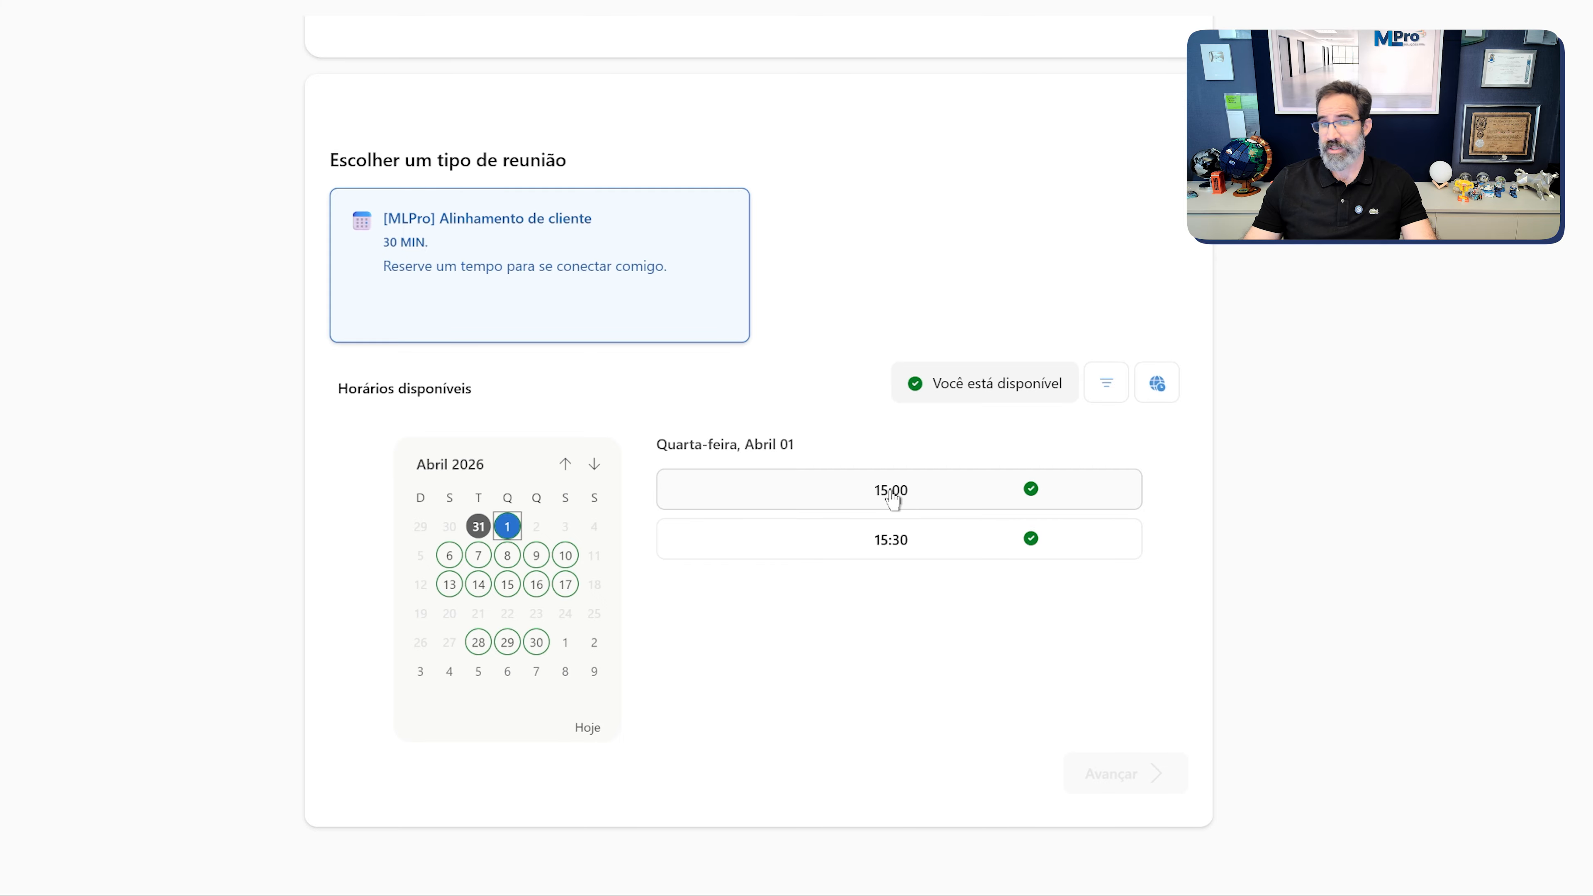
left_click(449, 555)
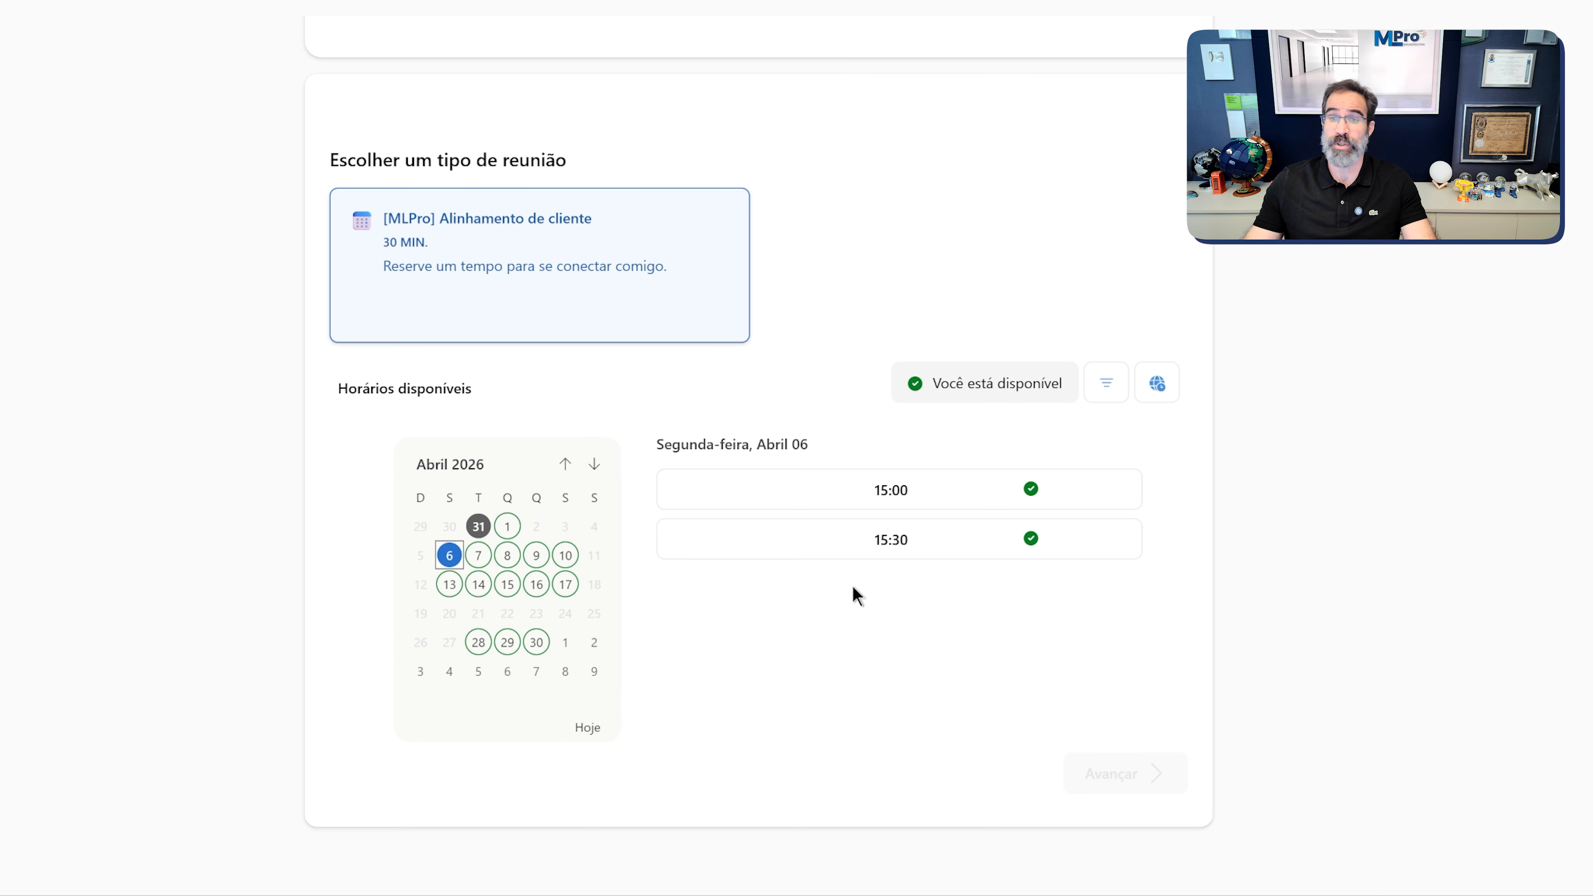
left_click(890, 538)
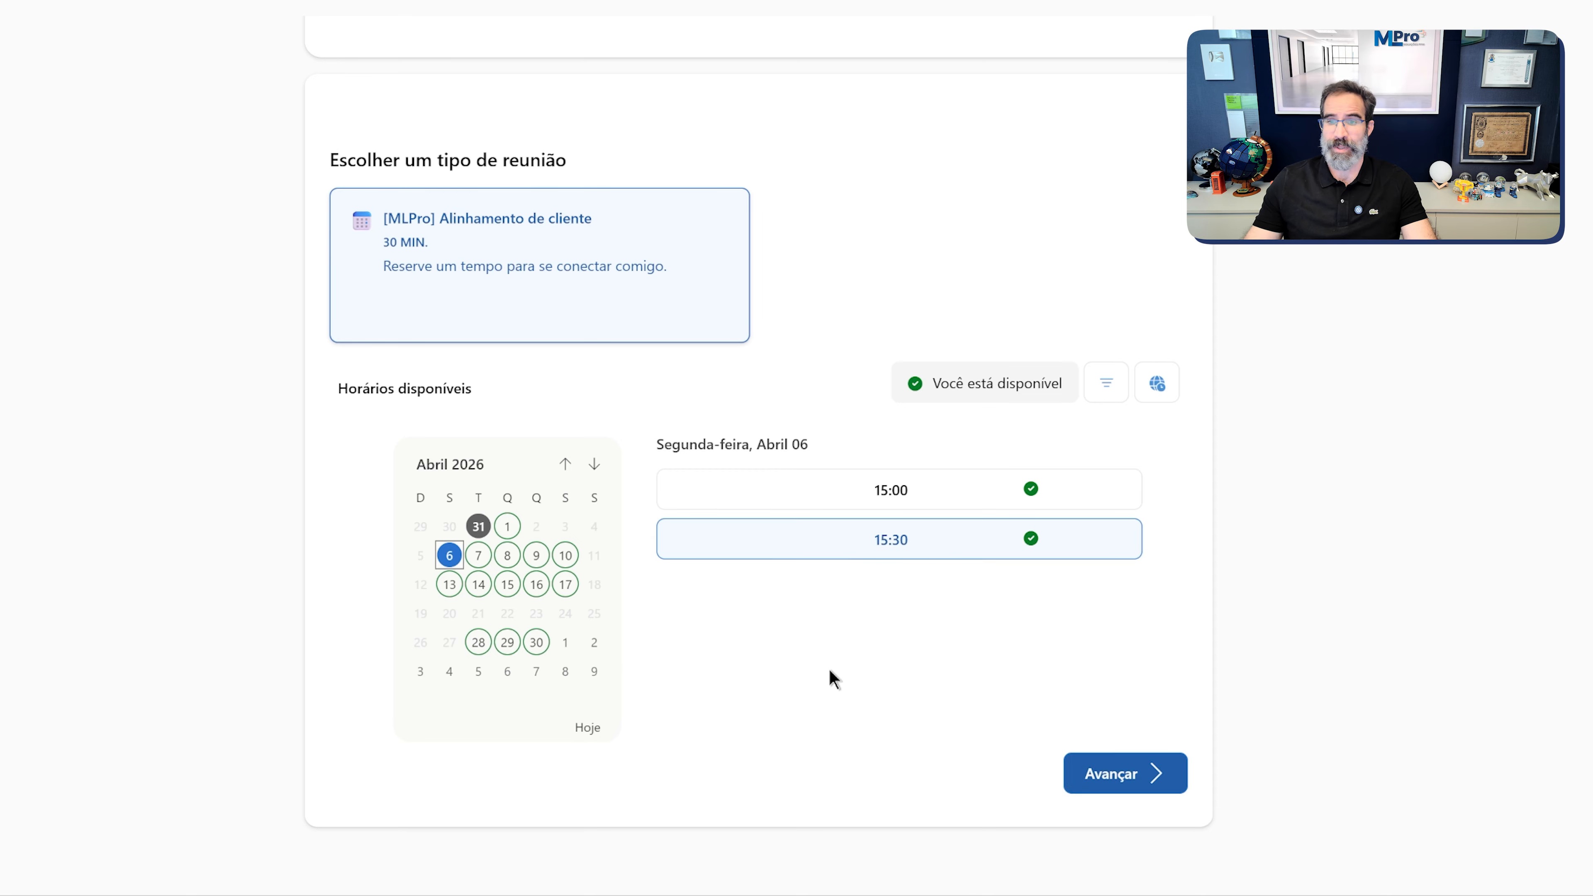
left_click(1159, 759)
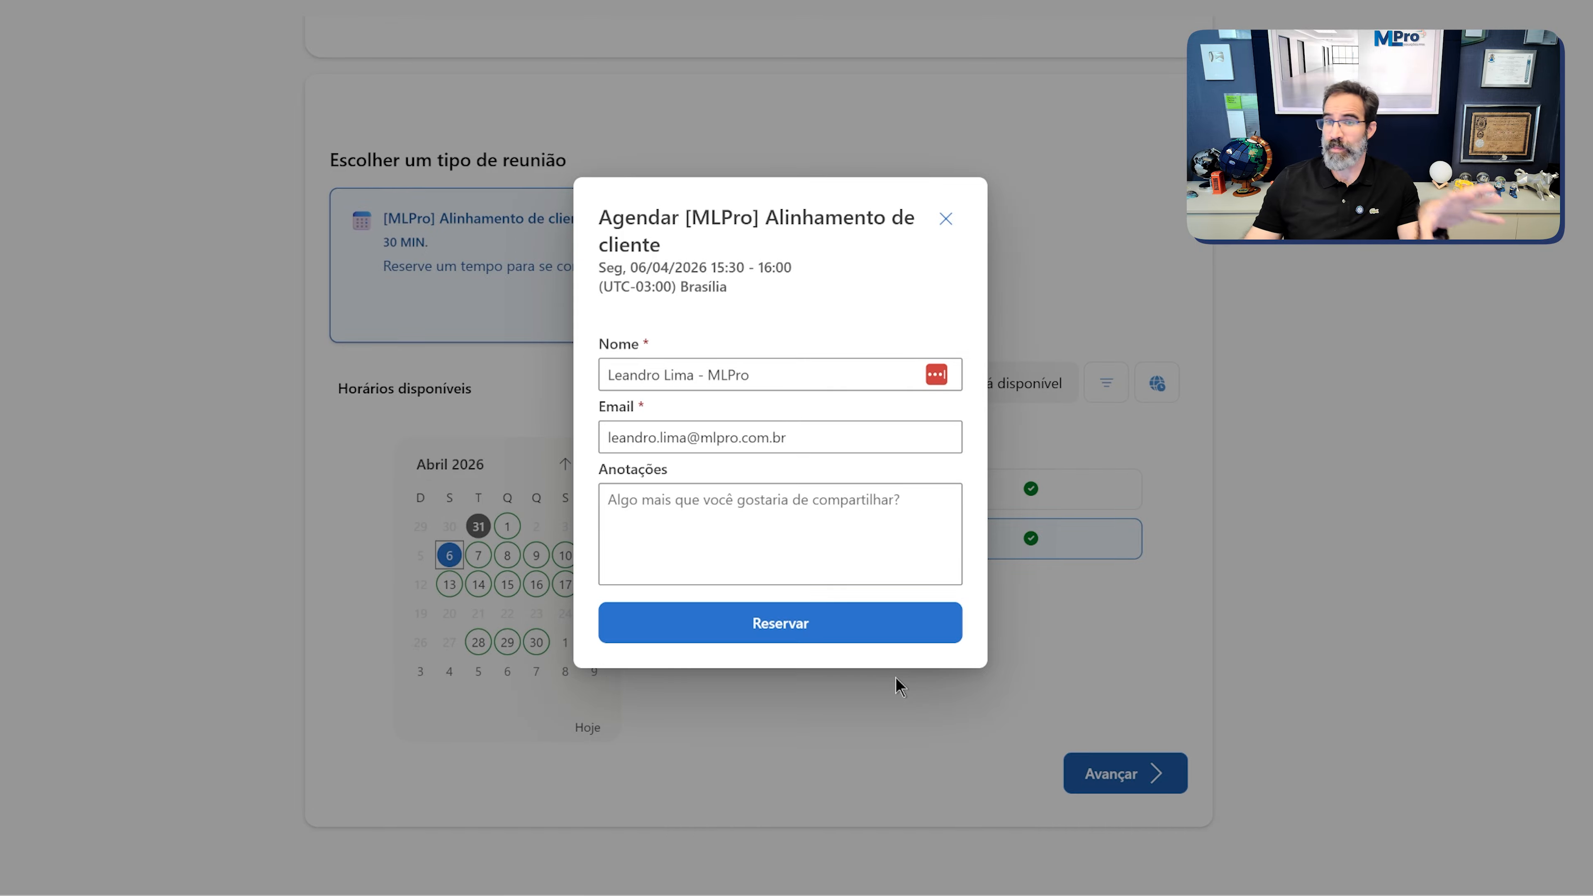
left_click(775, 623)
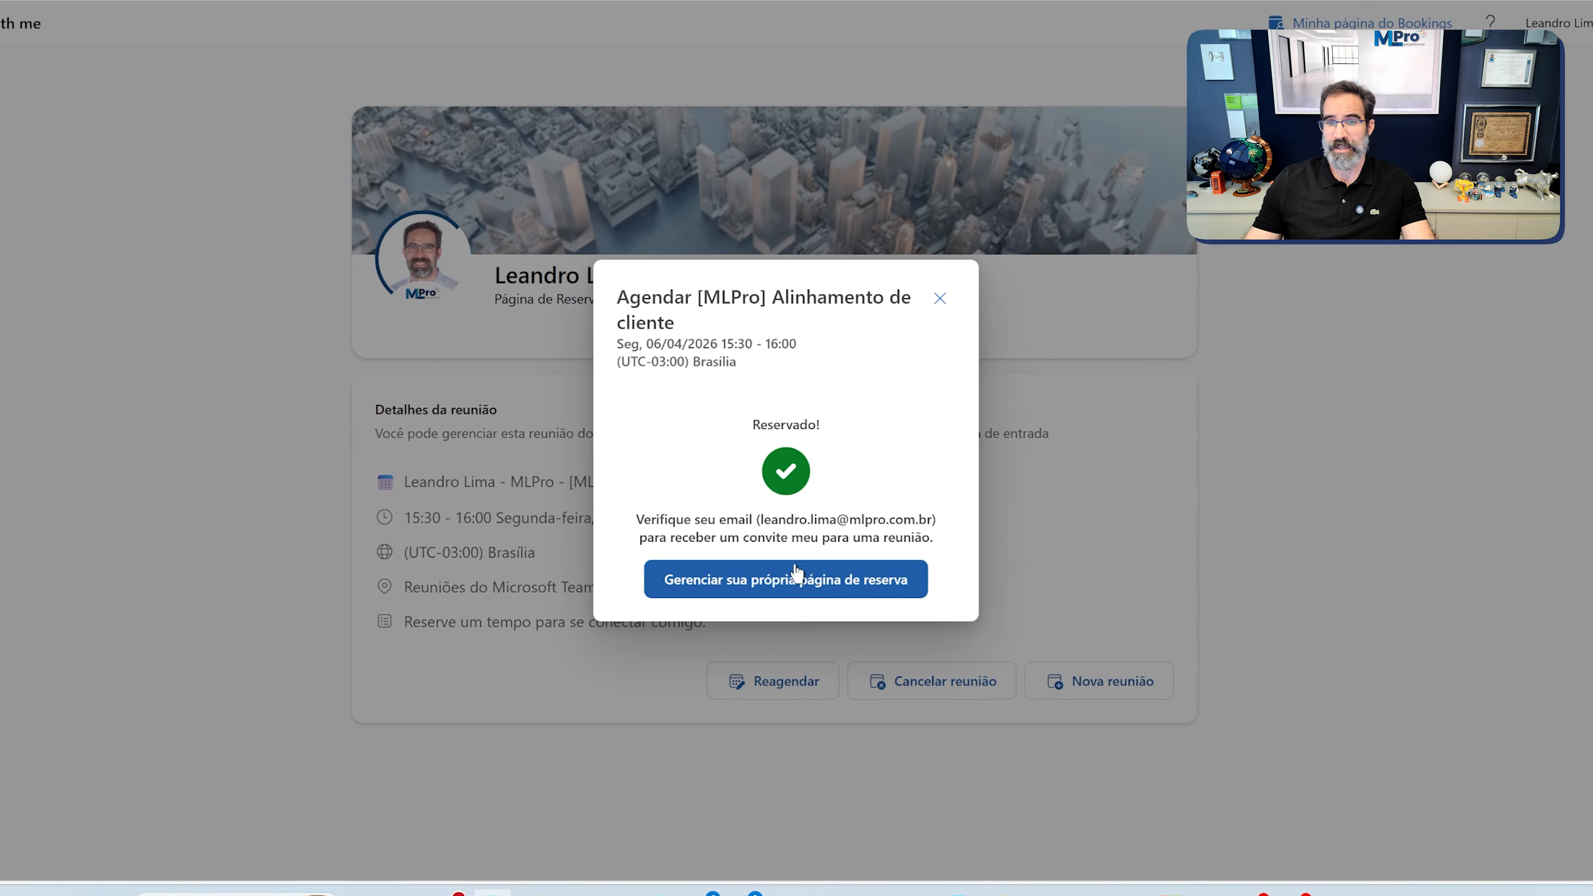
left_click(796, 575)
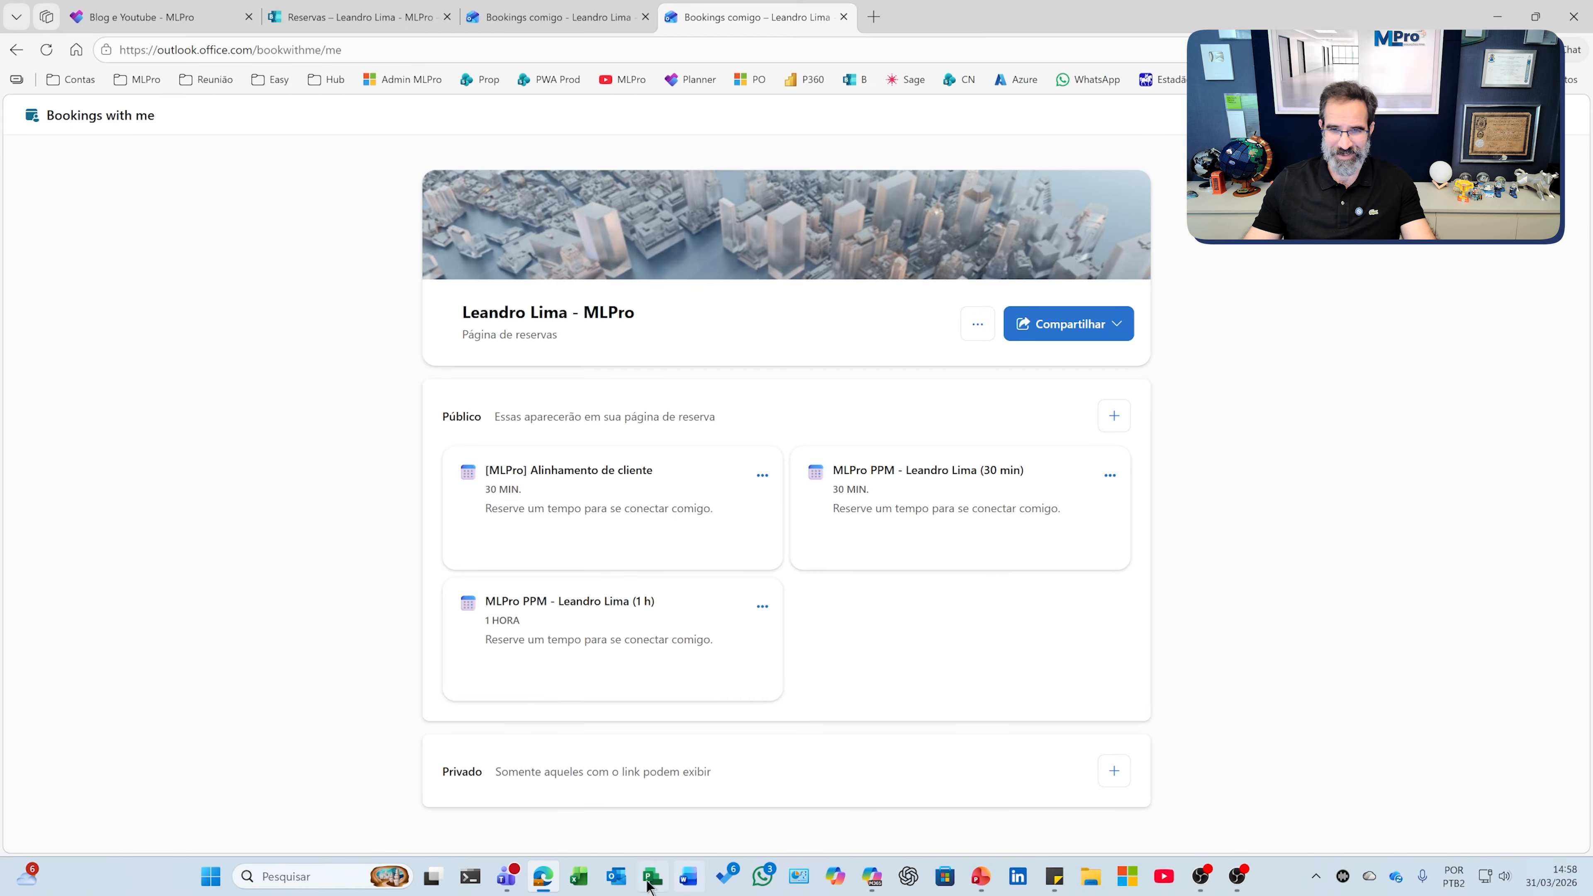
Switch to Outlook and check the calendar for the booked meeting in the week of 5–11 April 2026, then return to the browser.
left_click(616, 876)
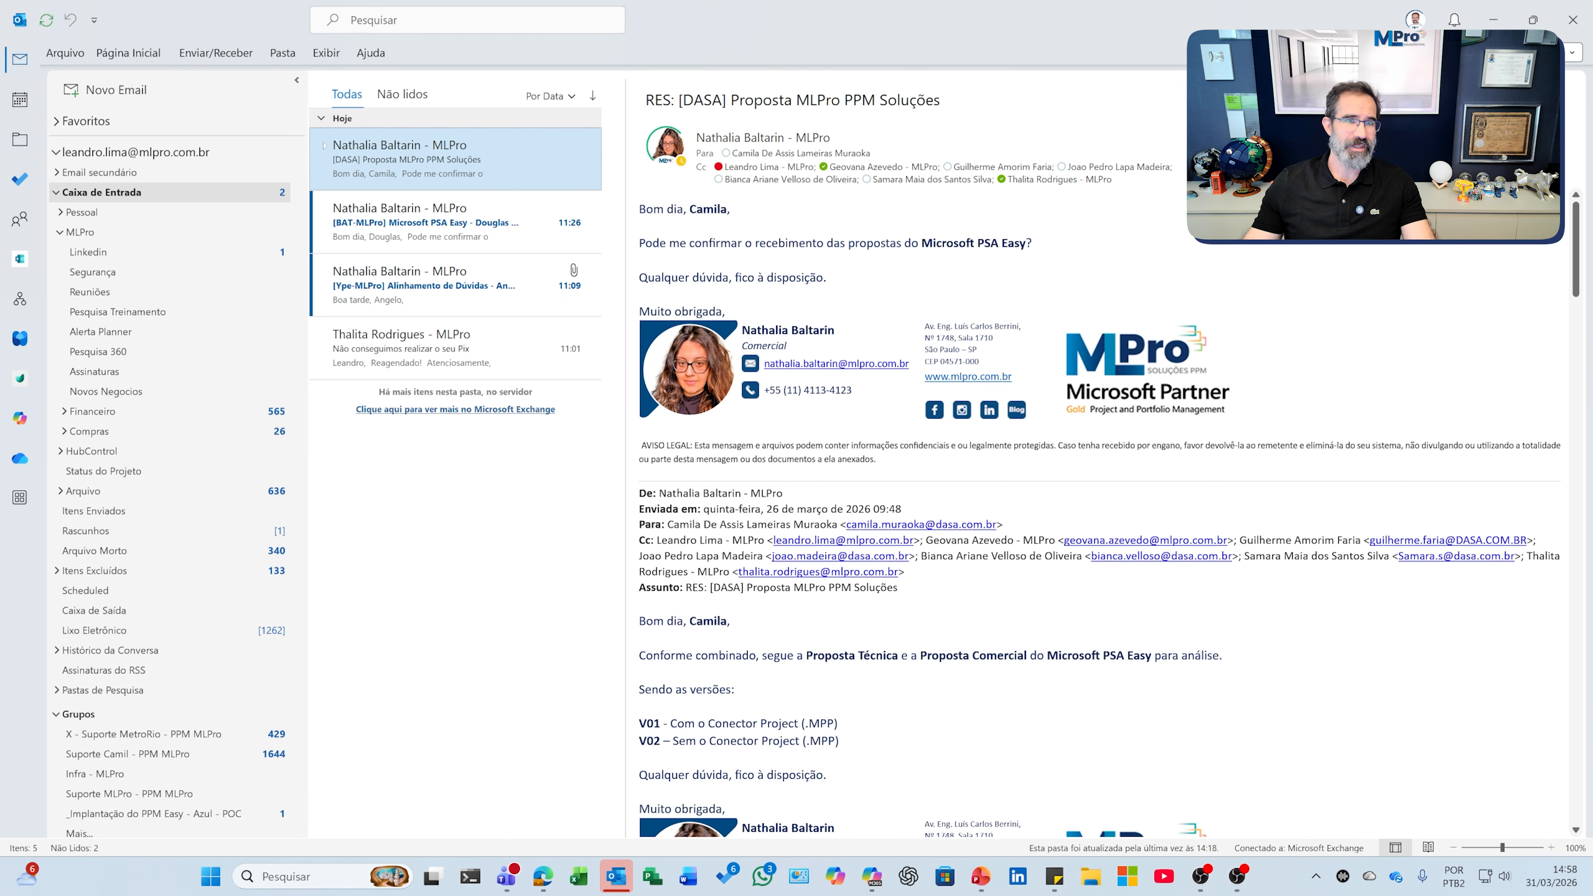
mouse_move(19, 107)
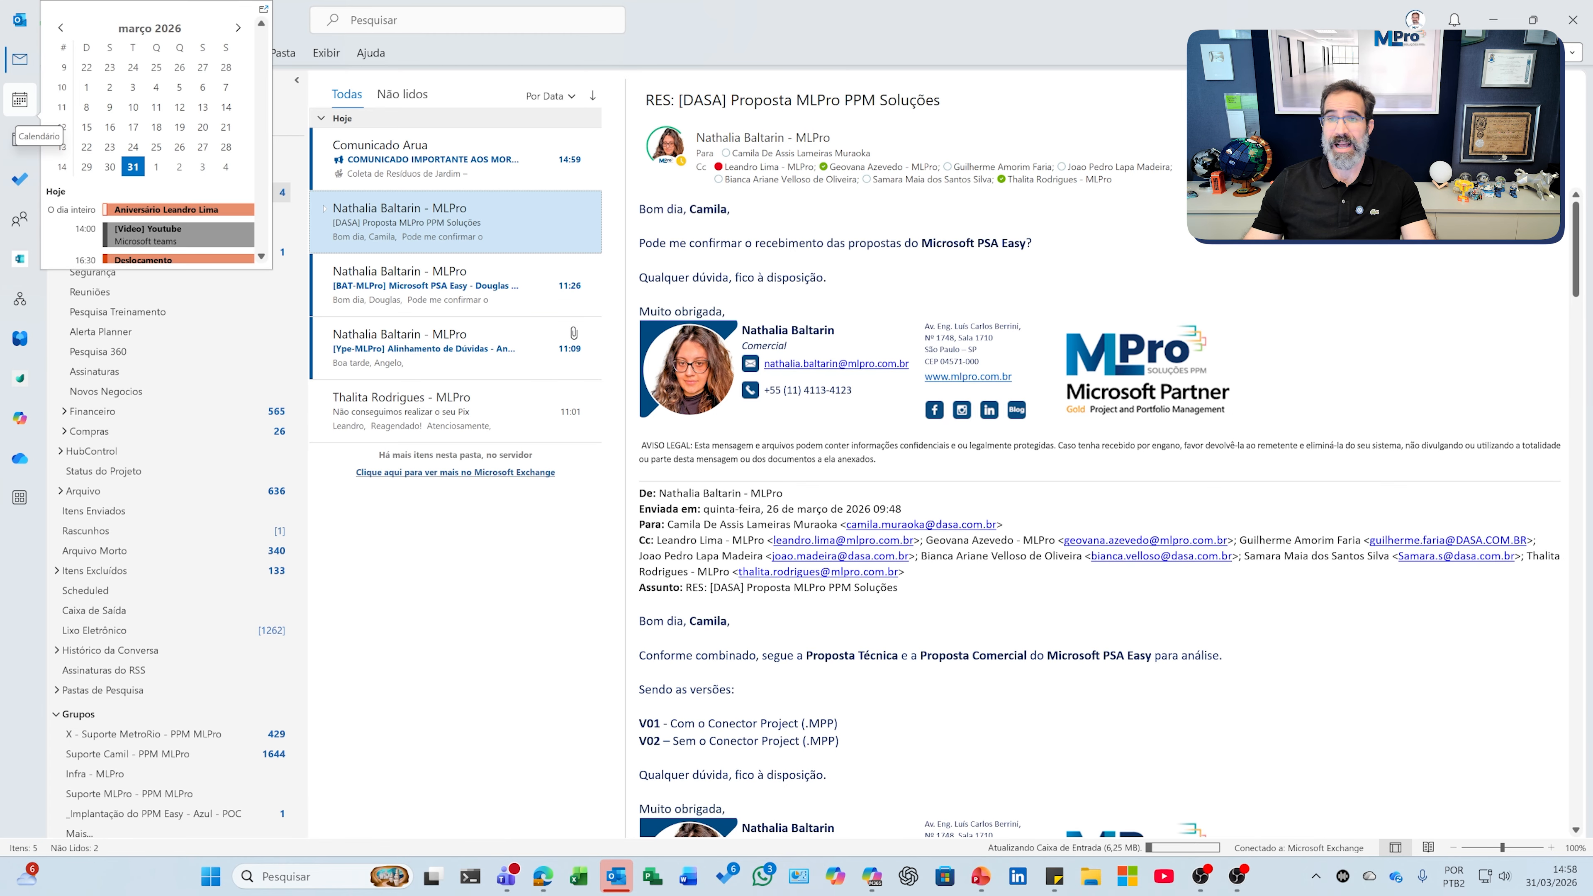
left_click(20, 100)
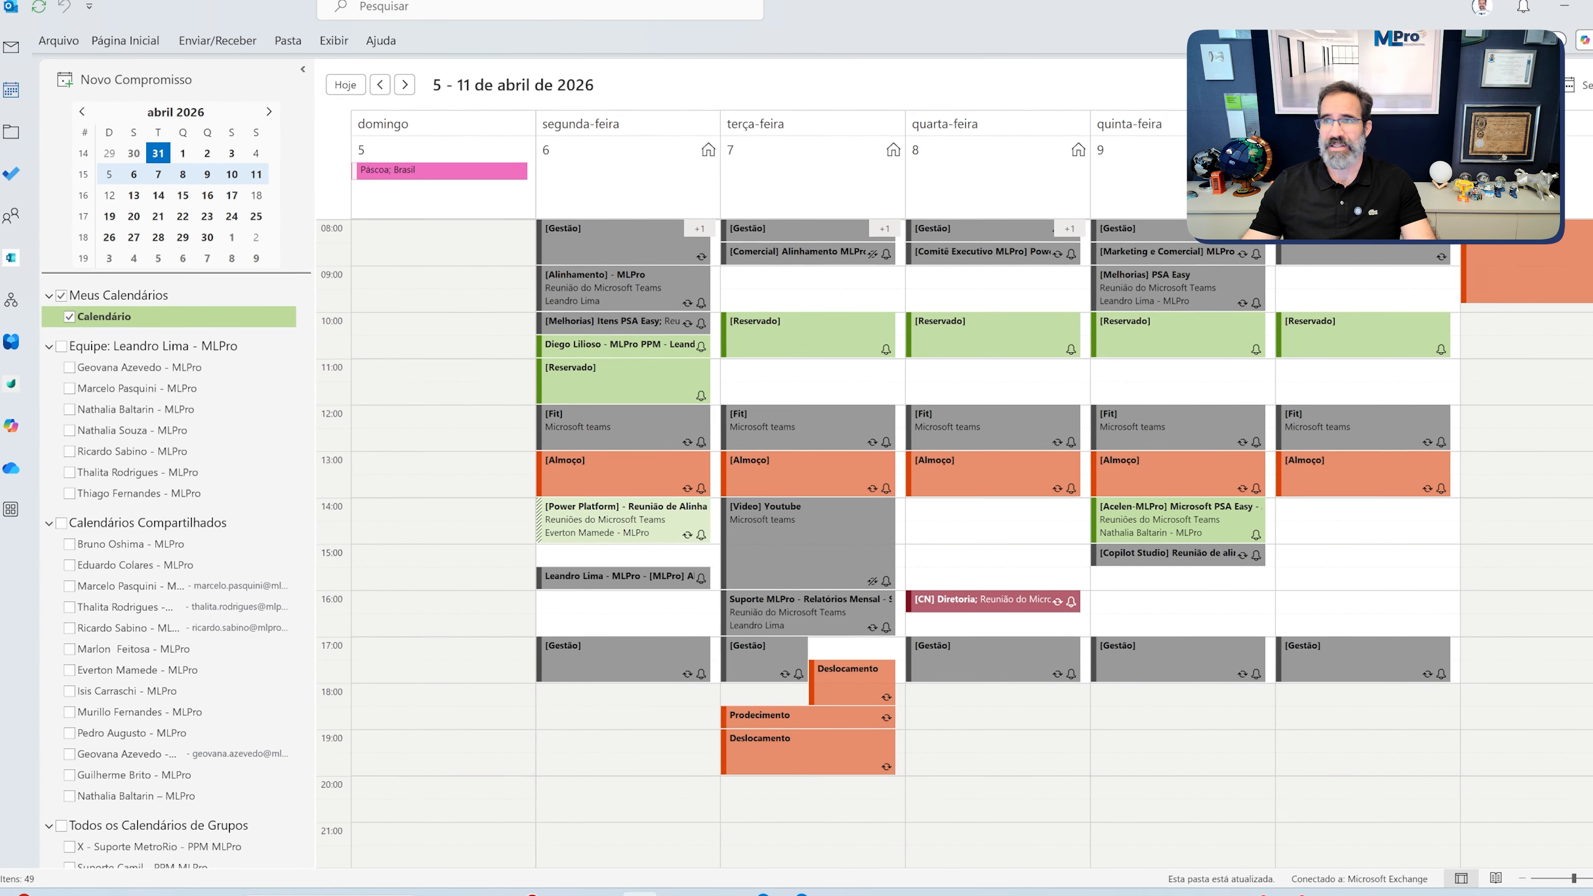
left_click(1492, 19)
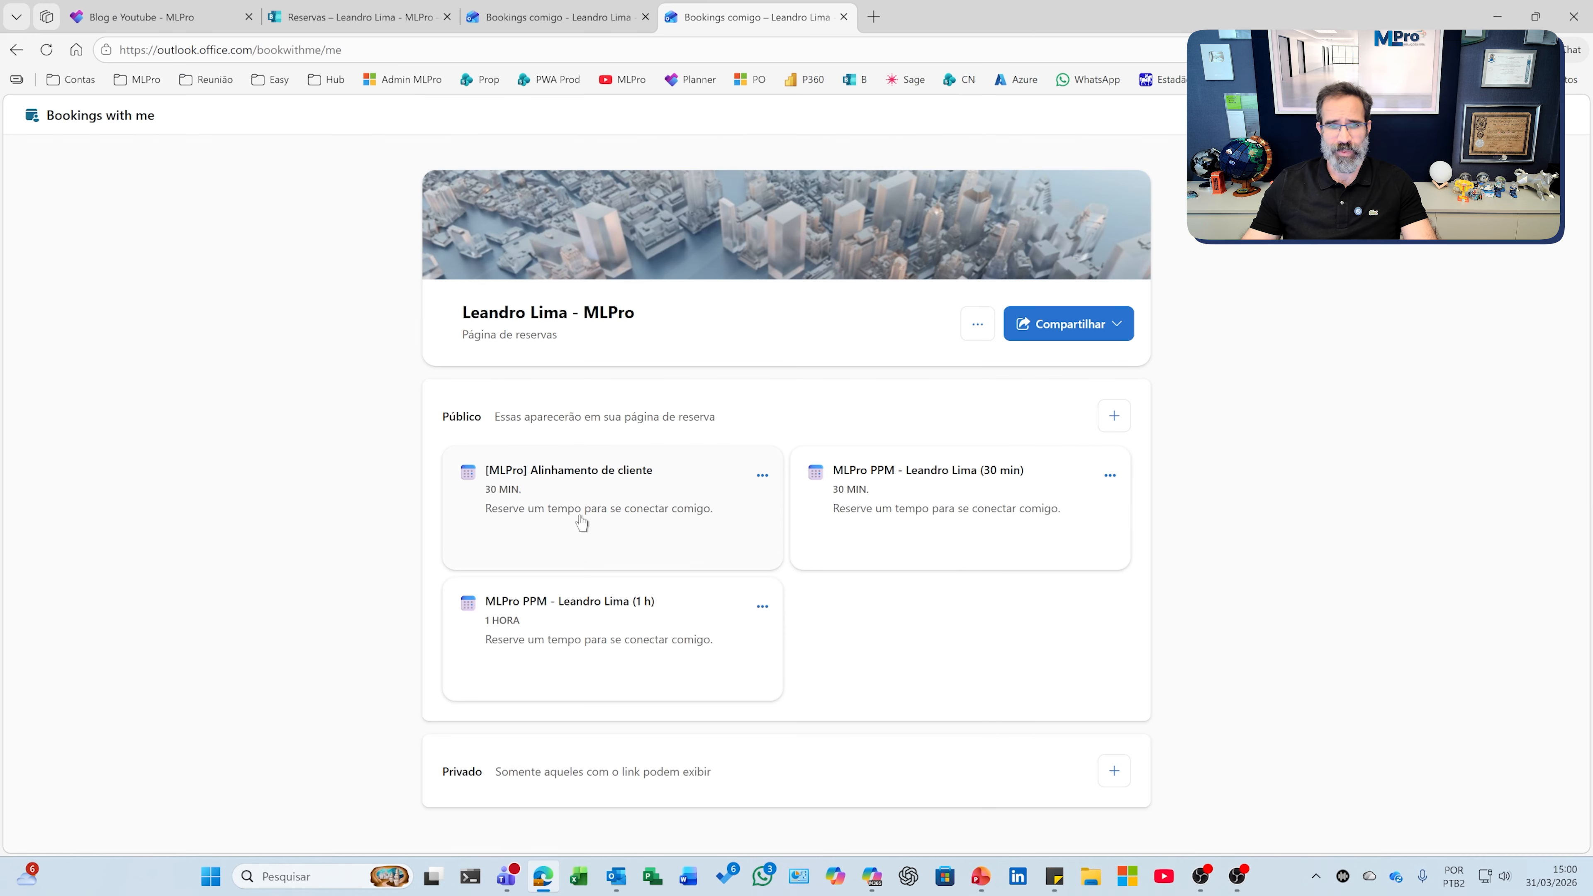
Delete the [MLPro] Alinhamento de cliente meeting type from the public booking page.
left_click(763, 477)
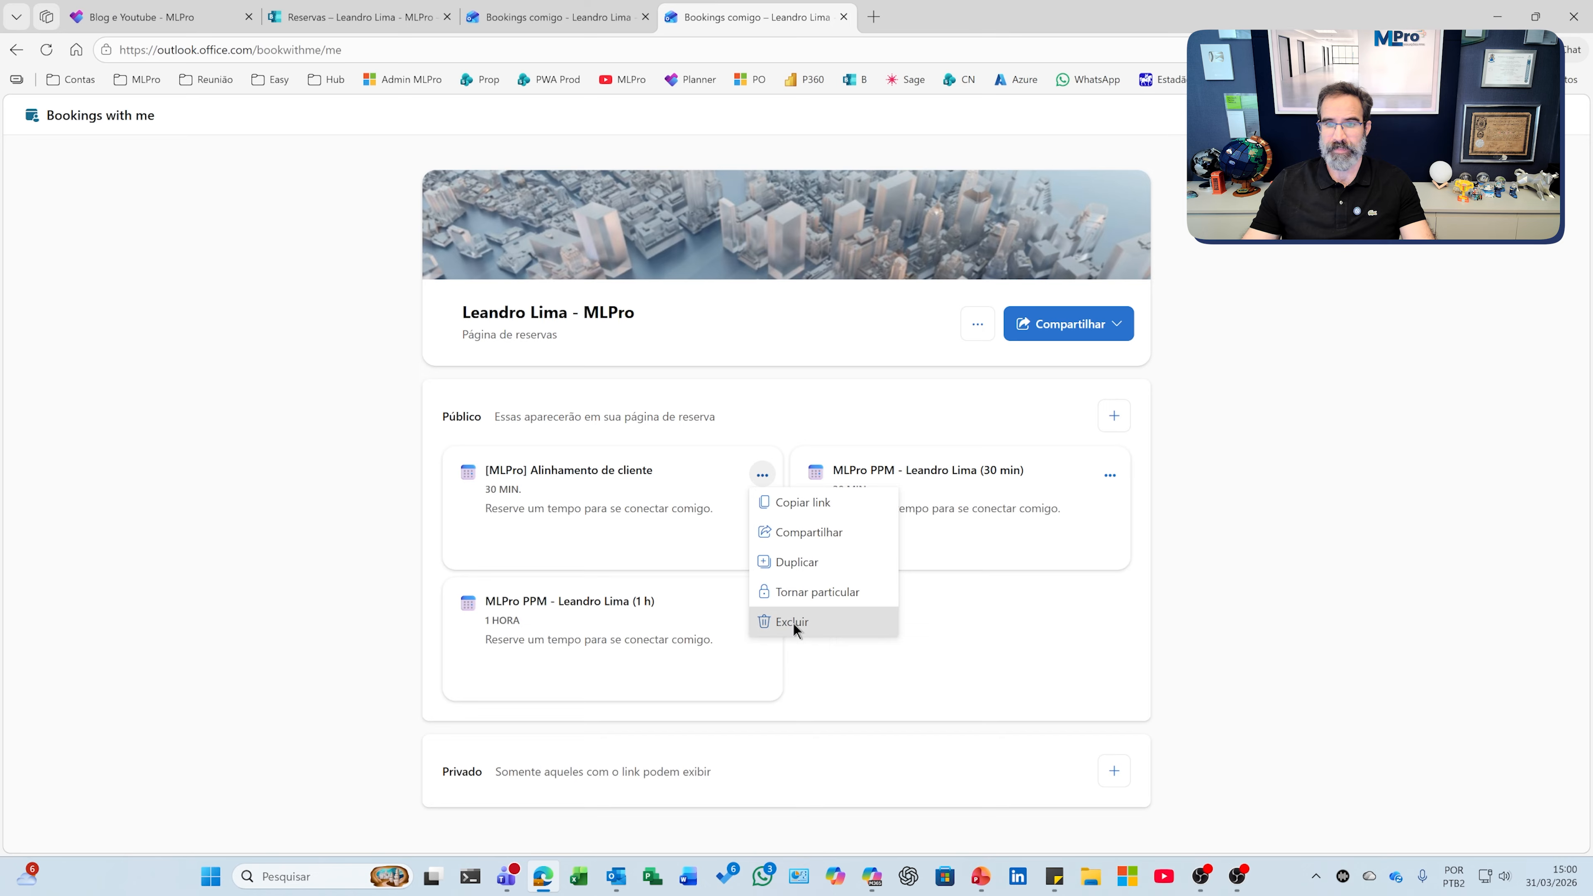
left_click(793, 624)
left_click(792, 520)
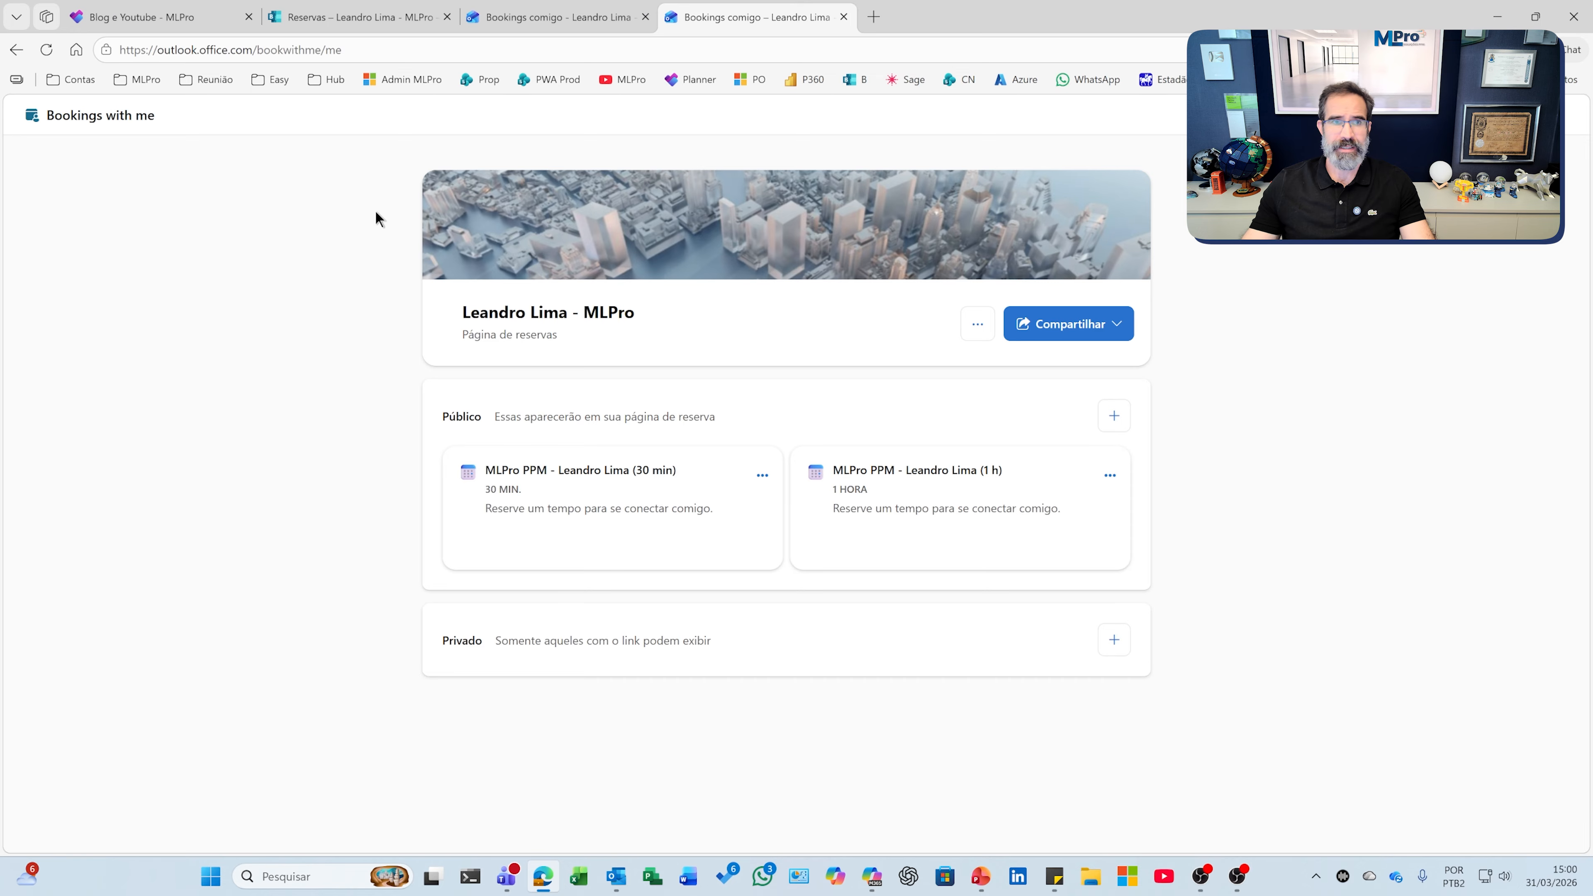
Return to the Planner browser tab and launch Bookings from the list of Microsoft 365 apps.
left_click(71, 117)
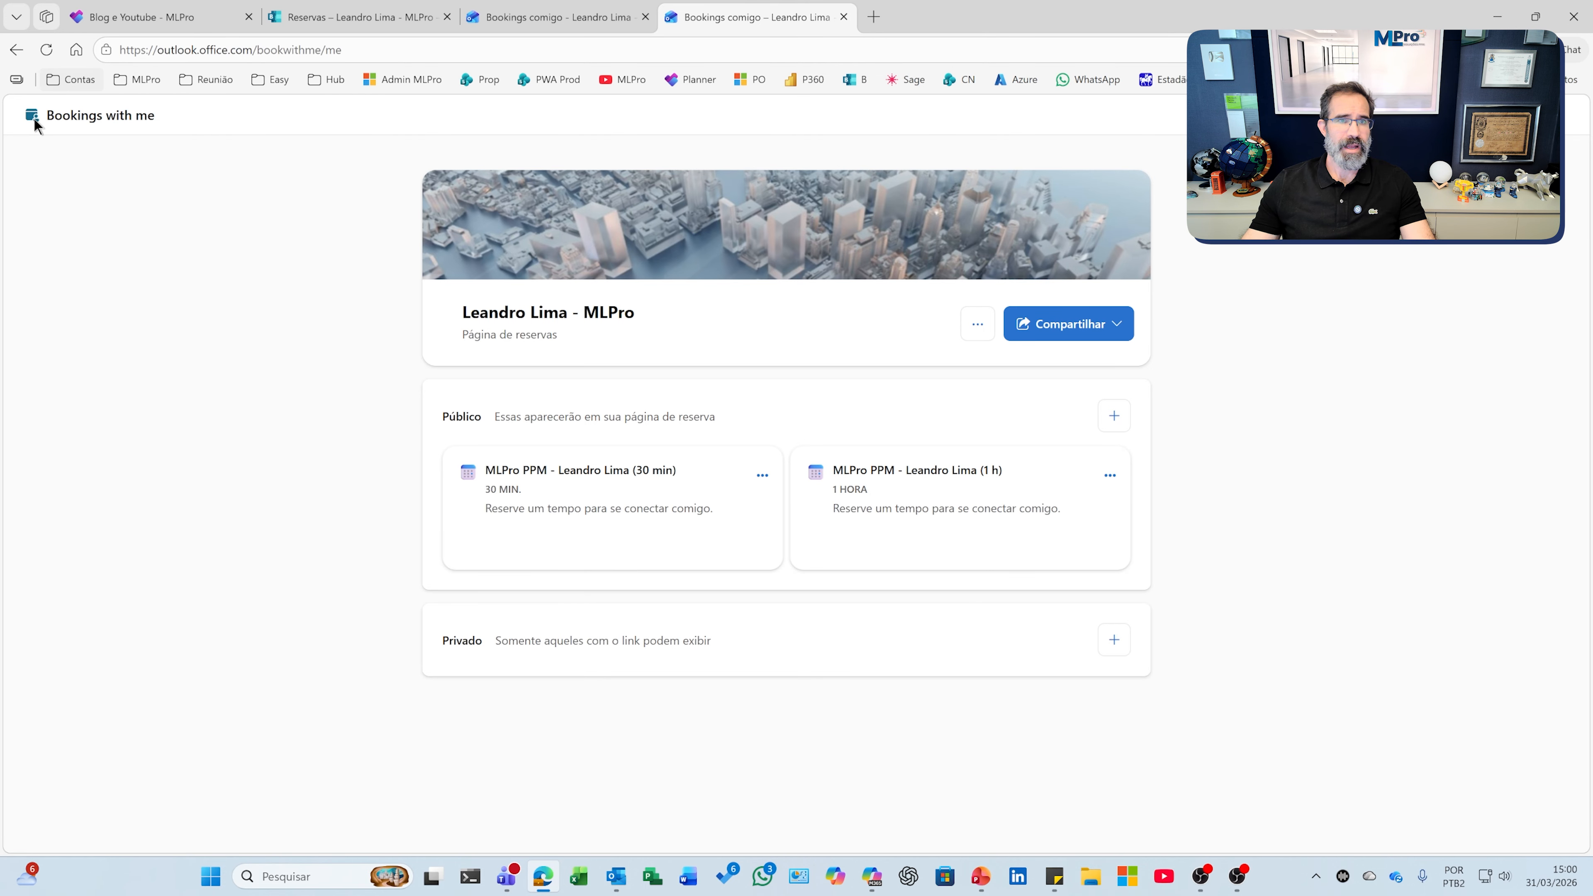
key("ctrl+1")
left_click(21, 111)
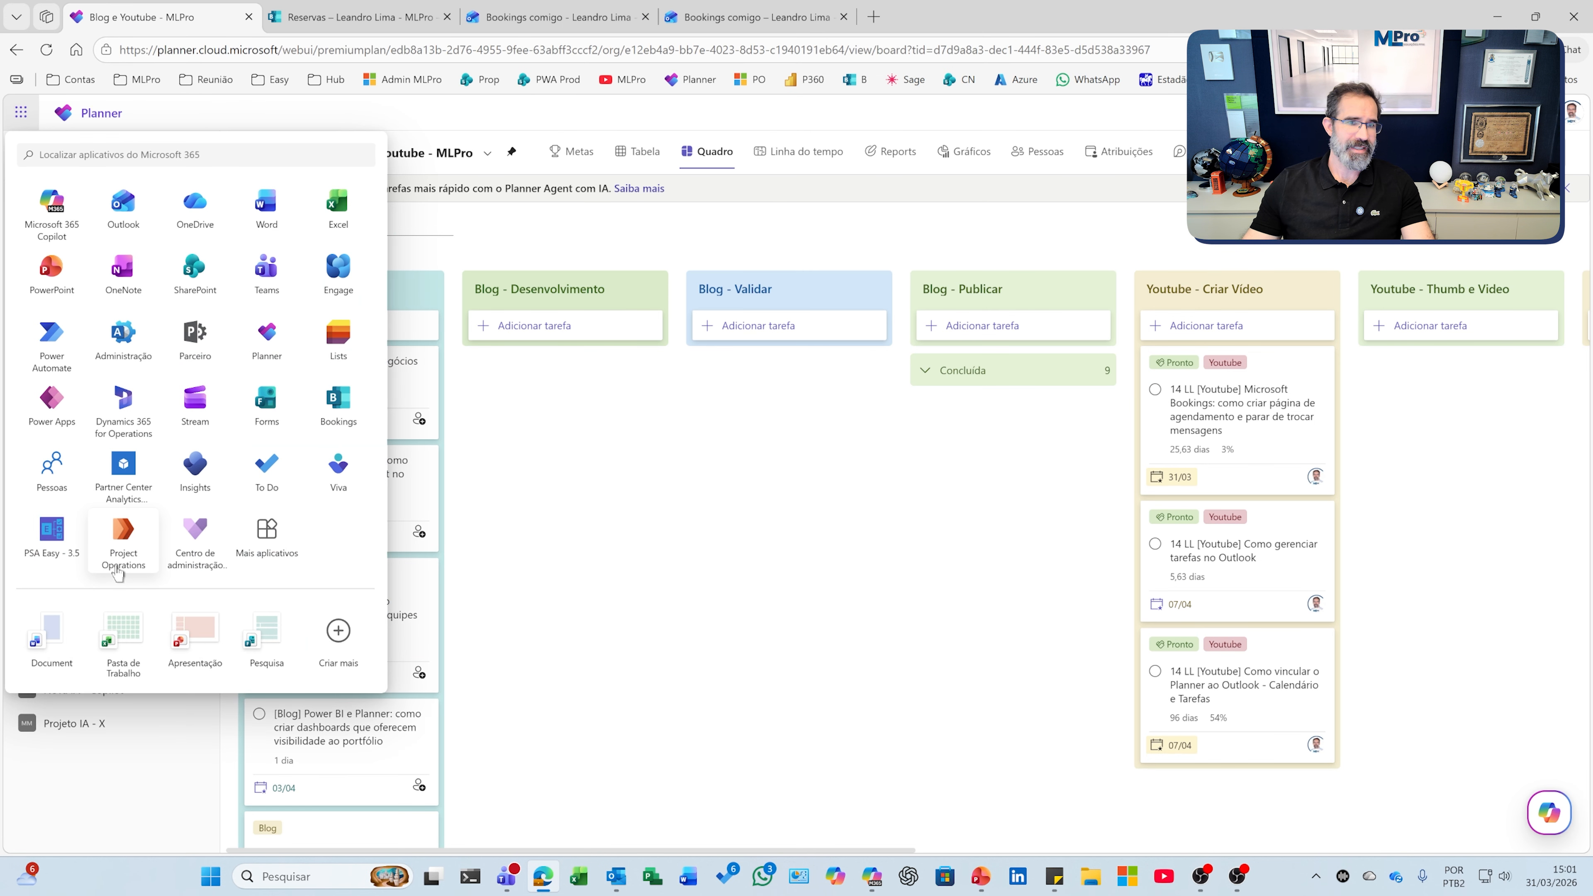
left_click(95, 154)
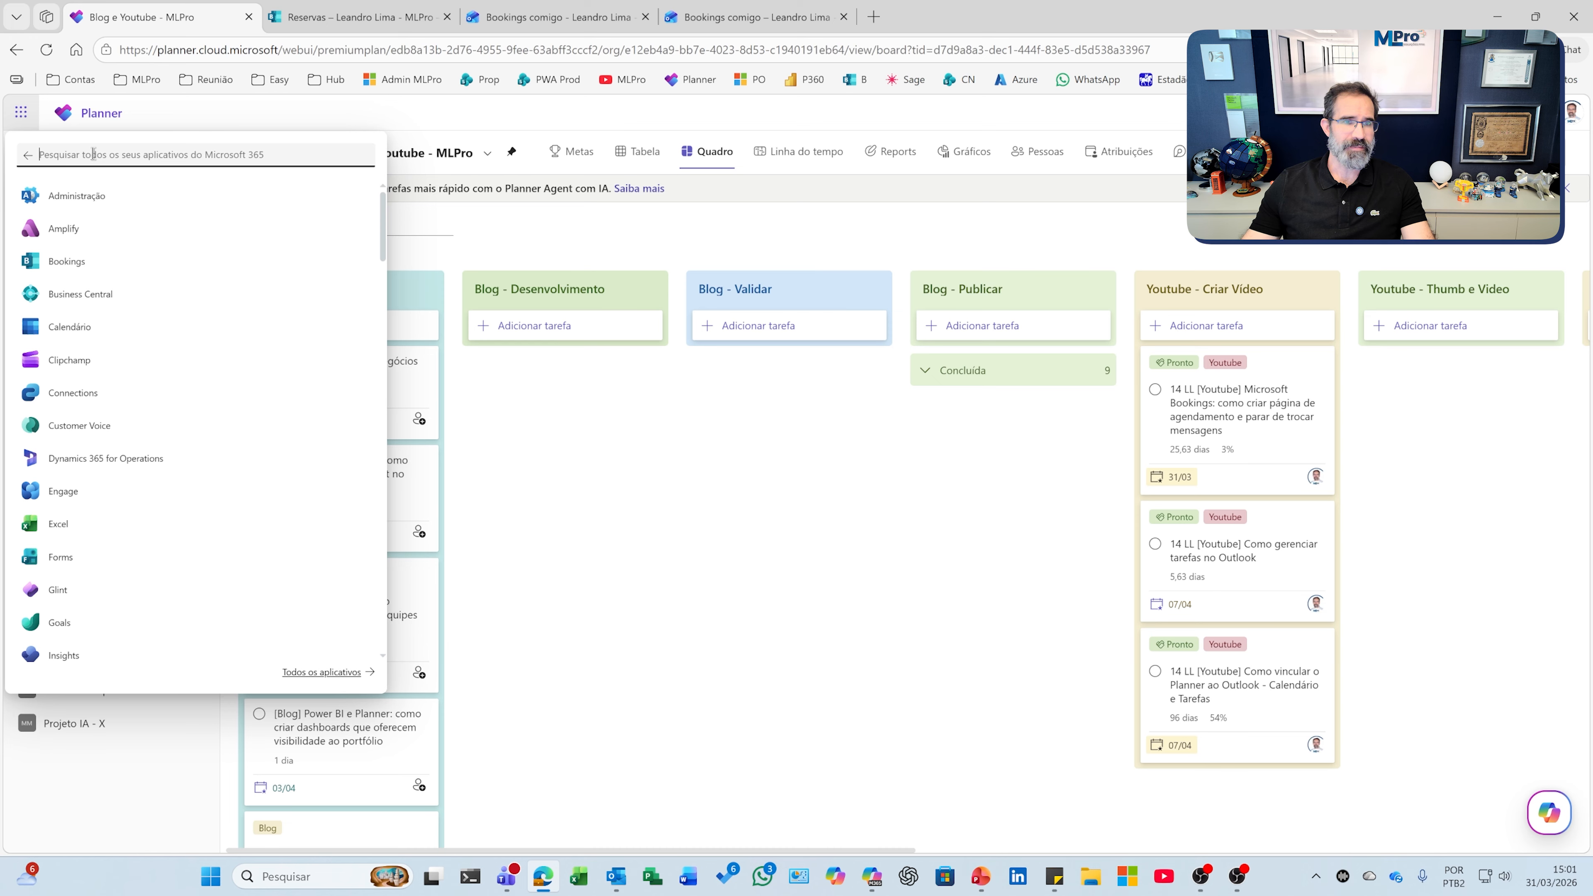
left_click(84, 278)
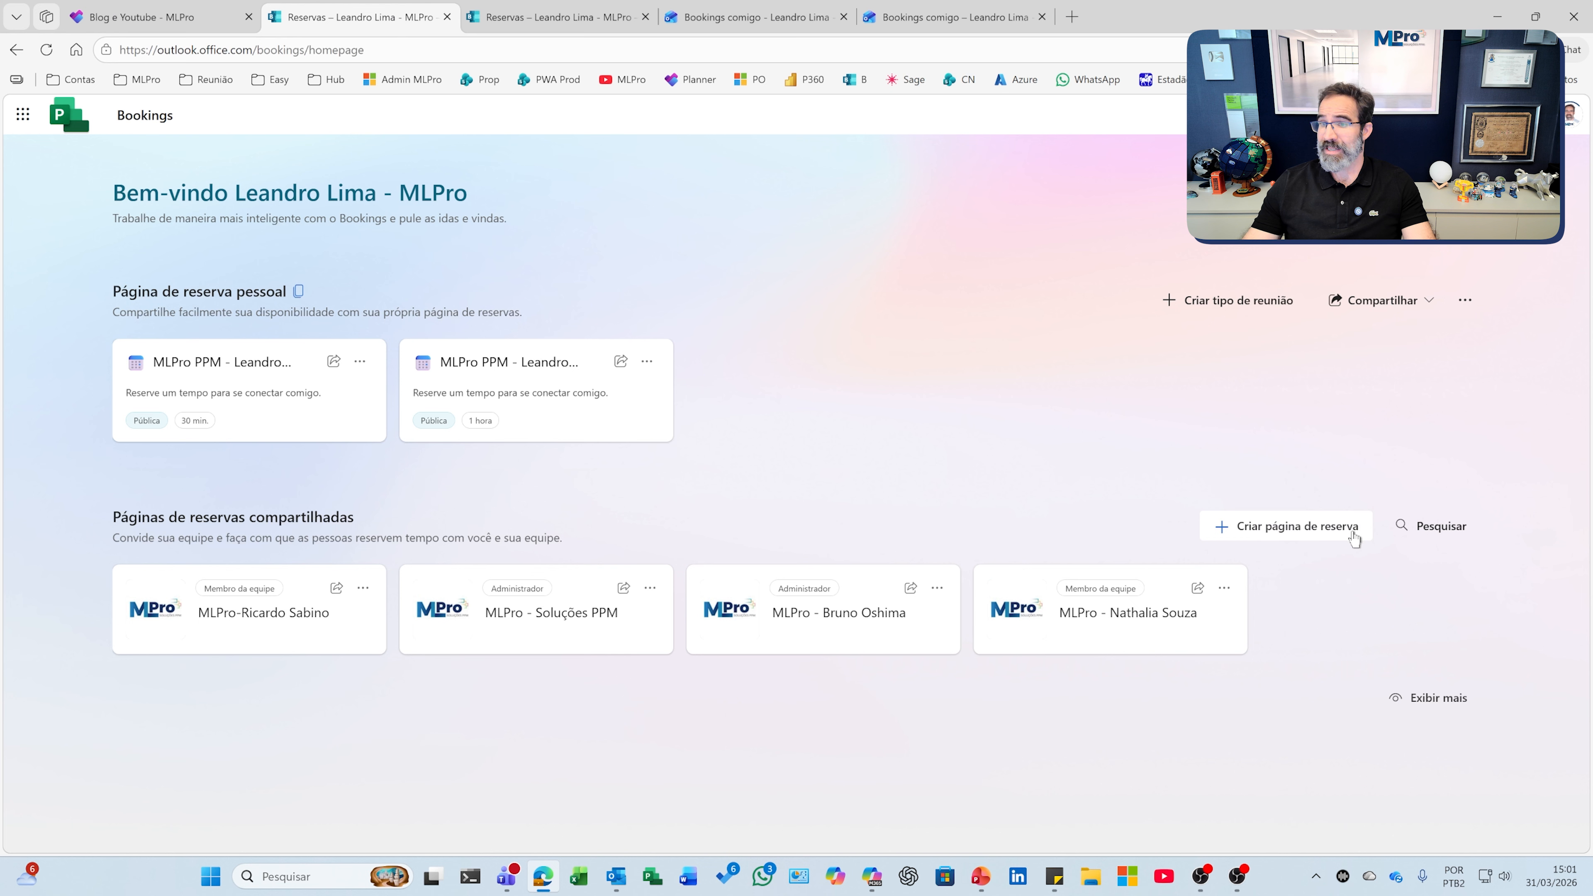
Open the shared MLPro - Soluções PPM booking page and view its reservation page settings.
left_click(564, 617)
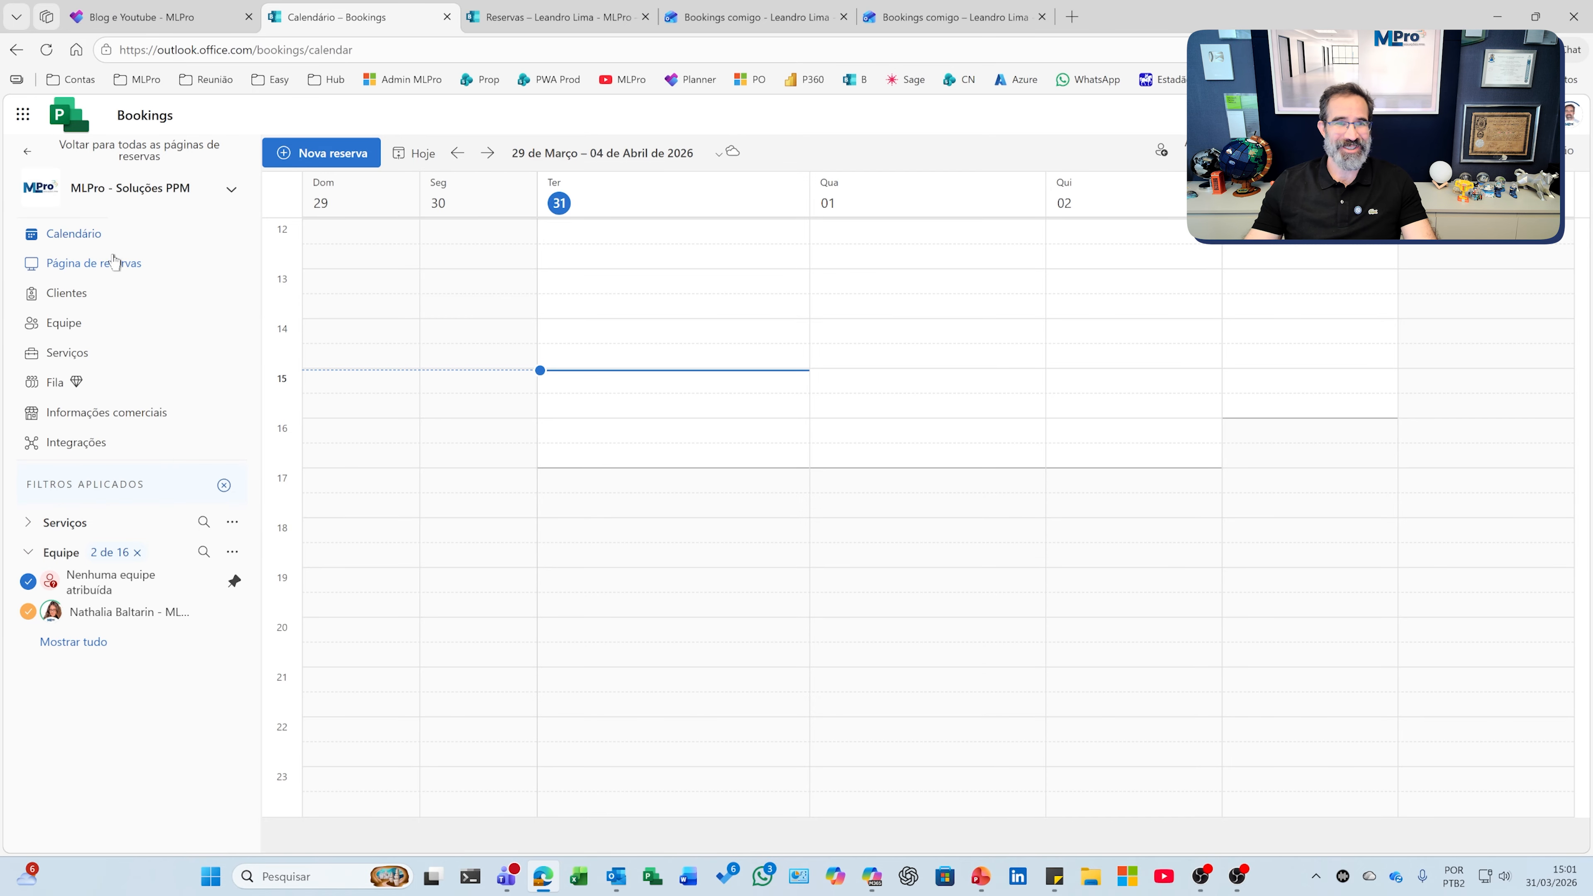
left_click(103, 263)
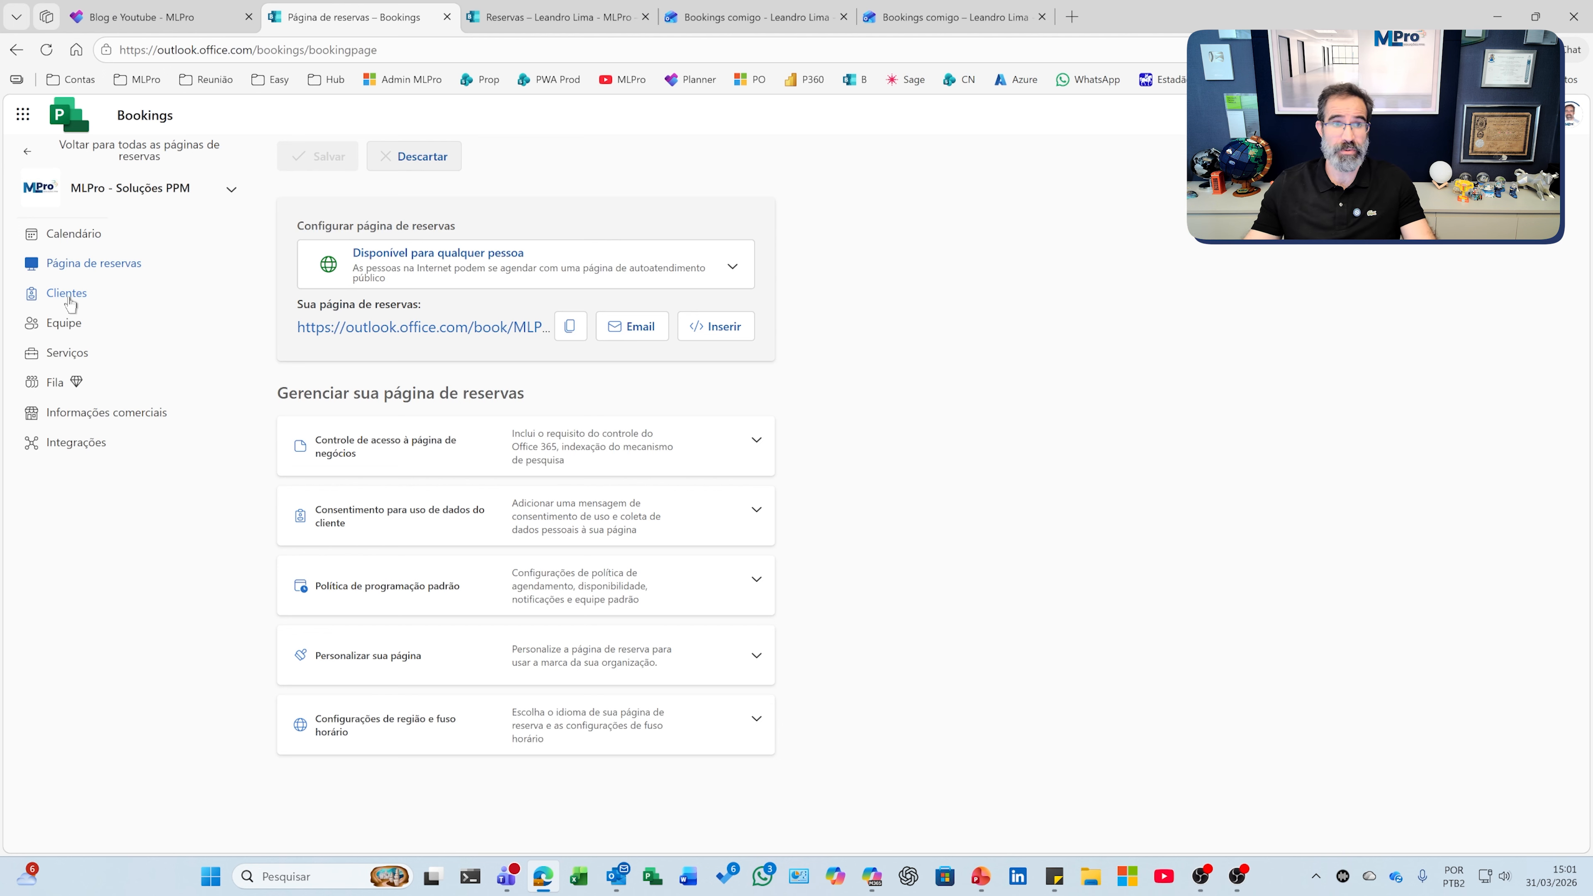
Open the team list and view the first other member's profile and the account owner's own profile.
left_click(69, 330)
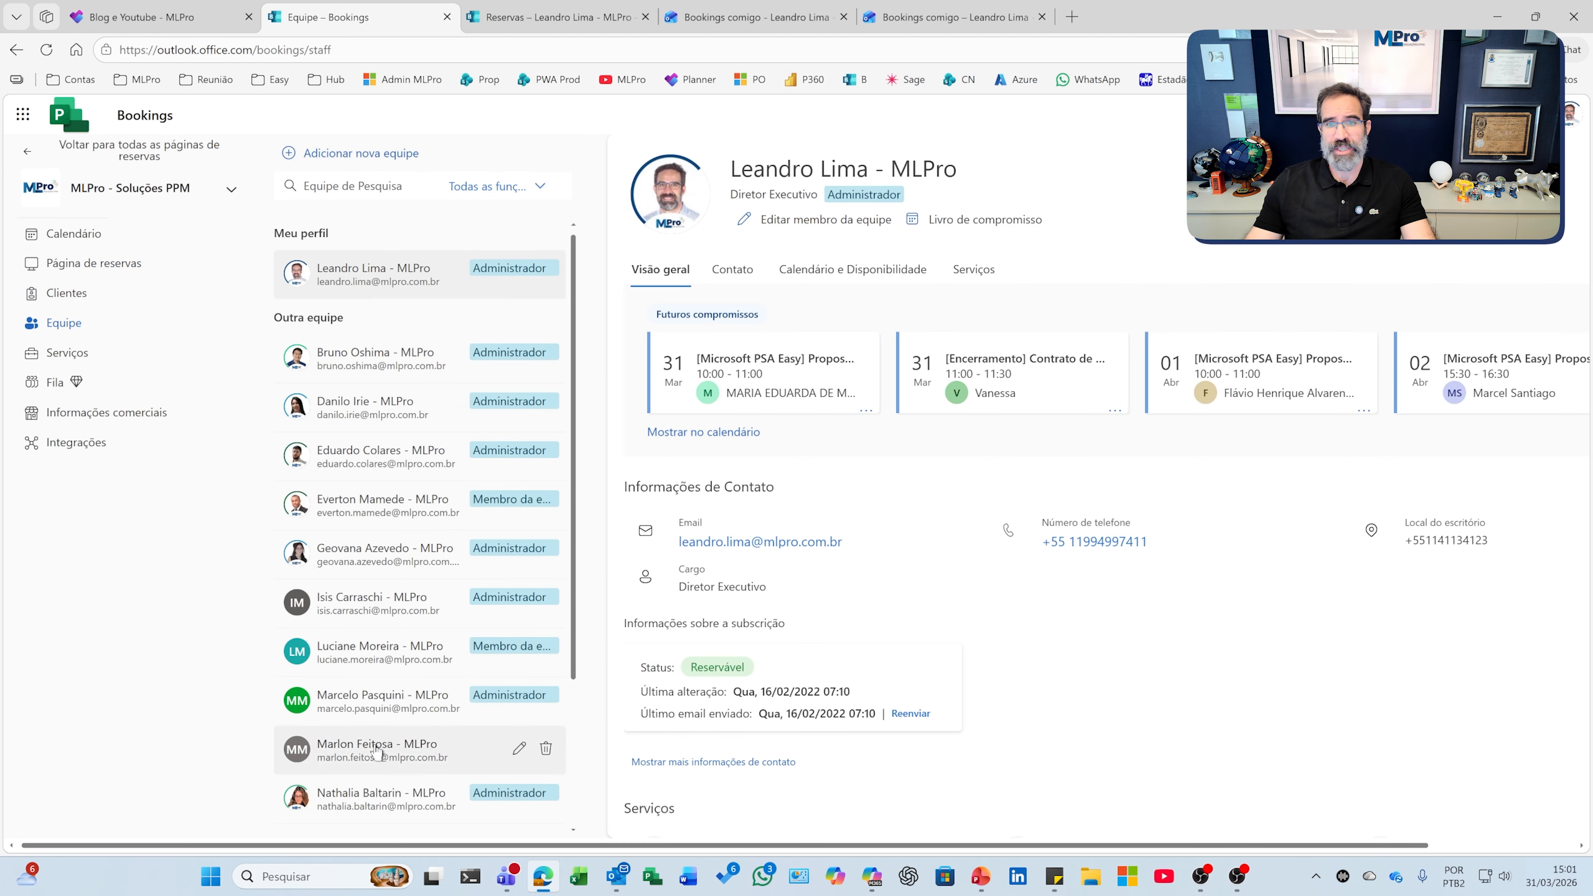
left_click(395, 367)
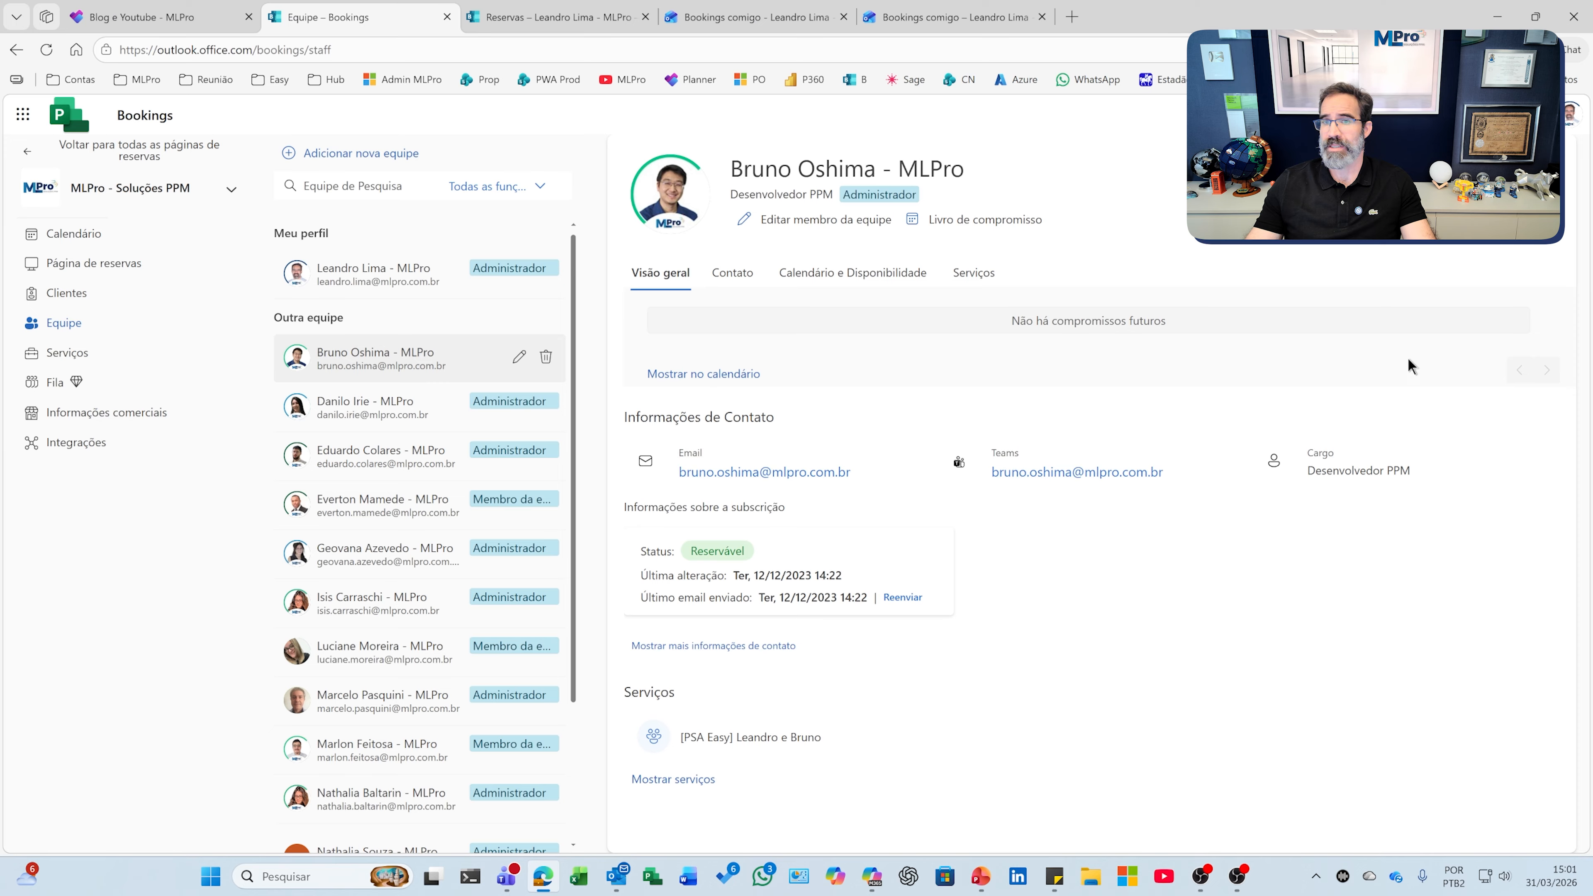
left_click(375, 274)
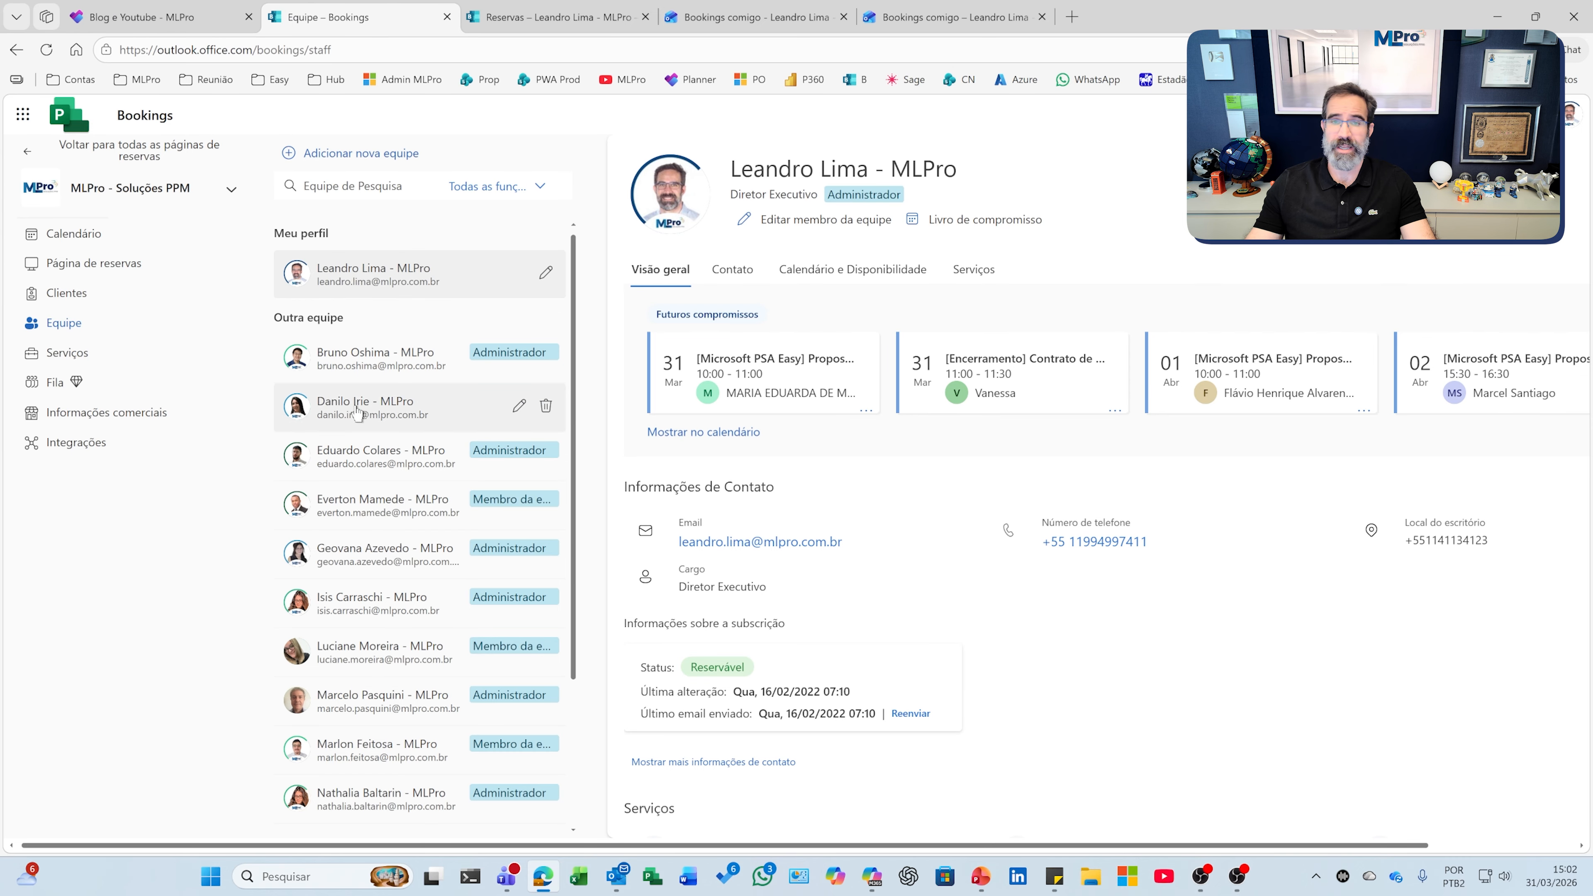
Open the services list of the MLPro - Soluções PPM booking page and start adding a new service.
left_click(66, 356)
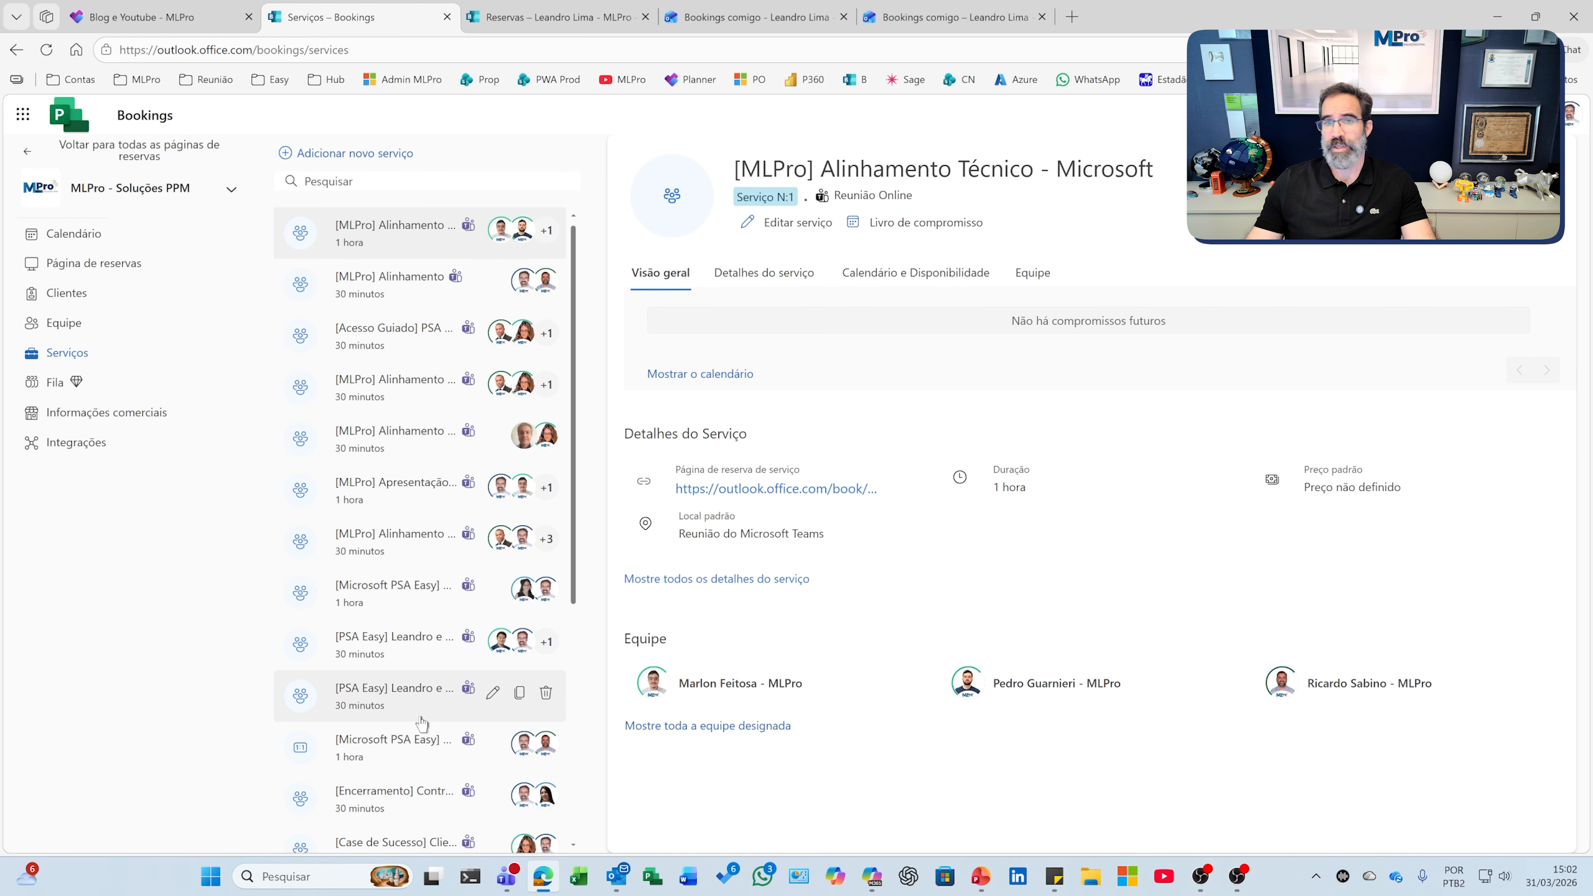
scroll(415, 696, "down", 1)
scroll(414, 690, "up", 1)
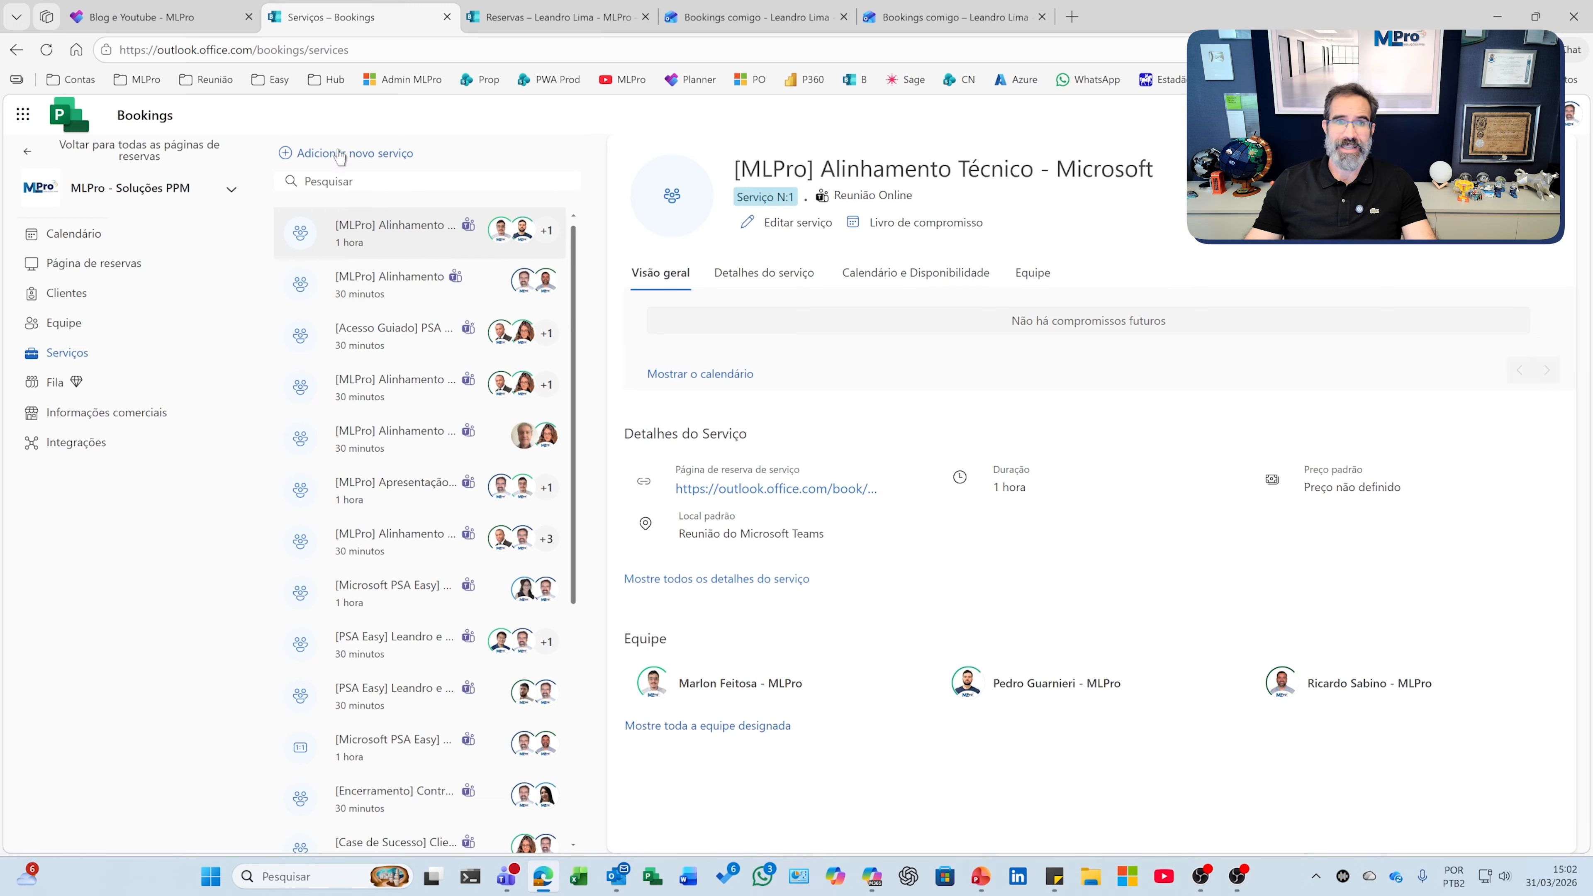
left_click(358, 155)
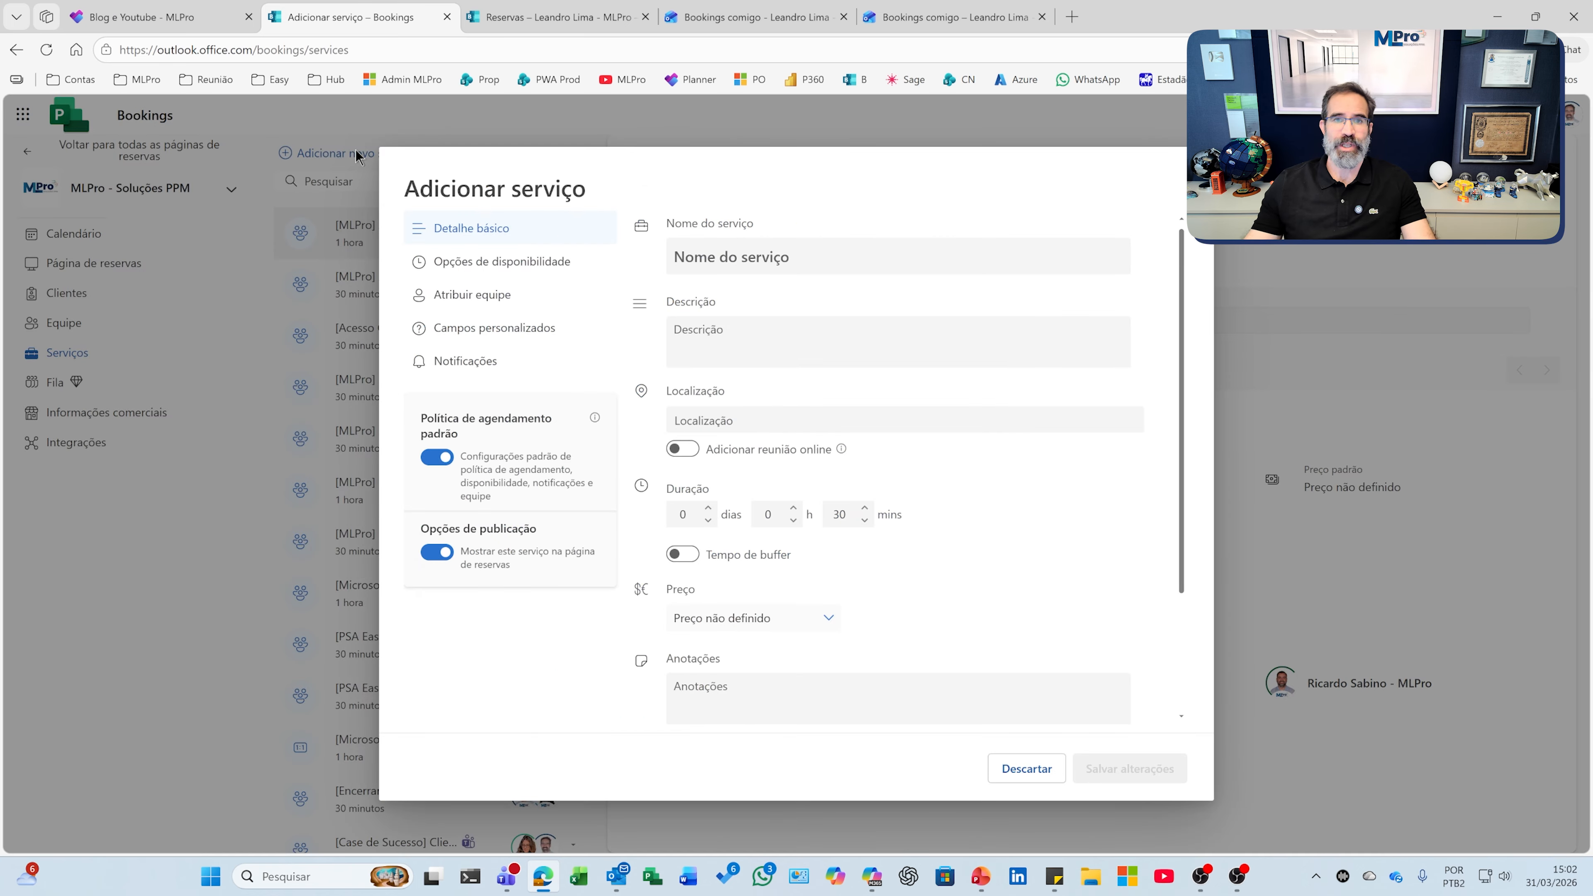
Name the new service "[MLPro] PSA Easy - Detalhamento de desenvolvimento".
left_click(761, 257)
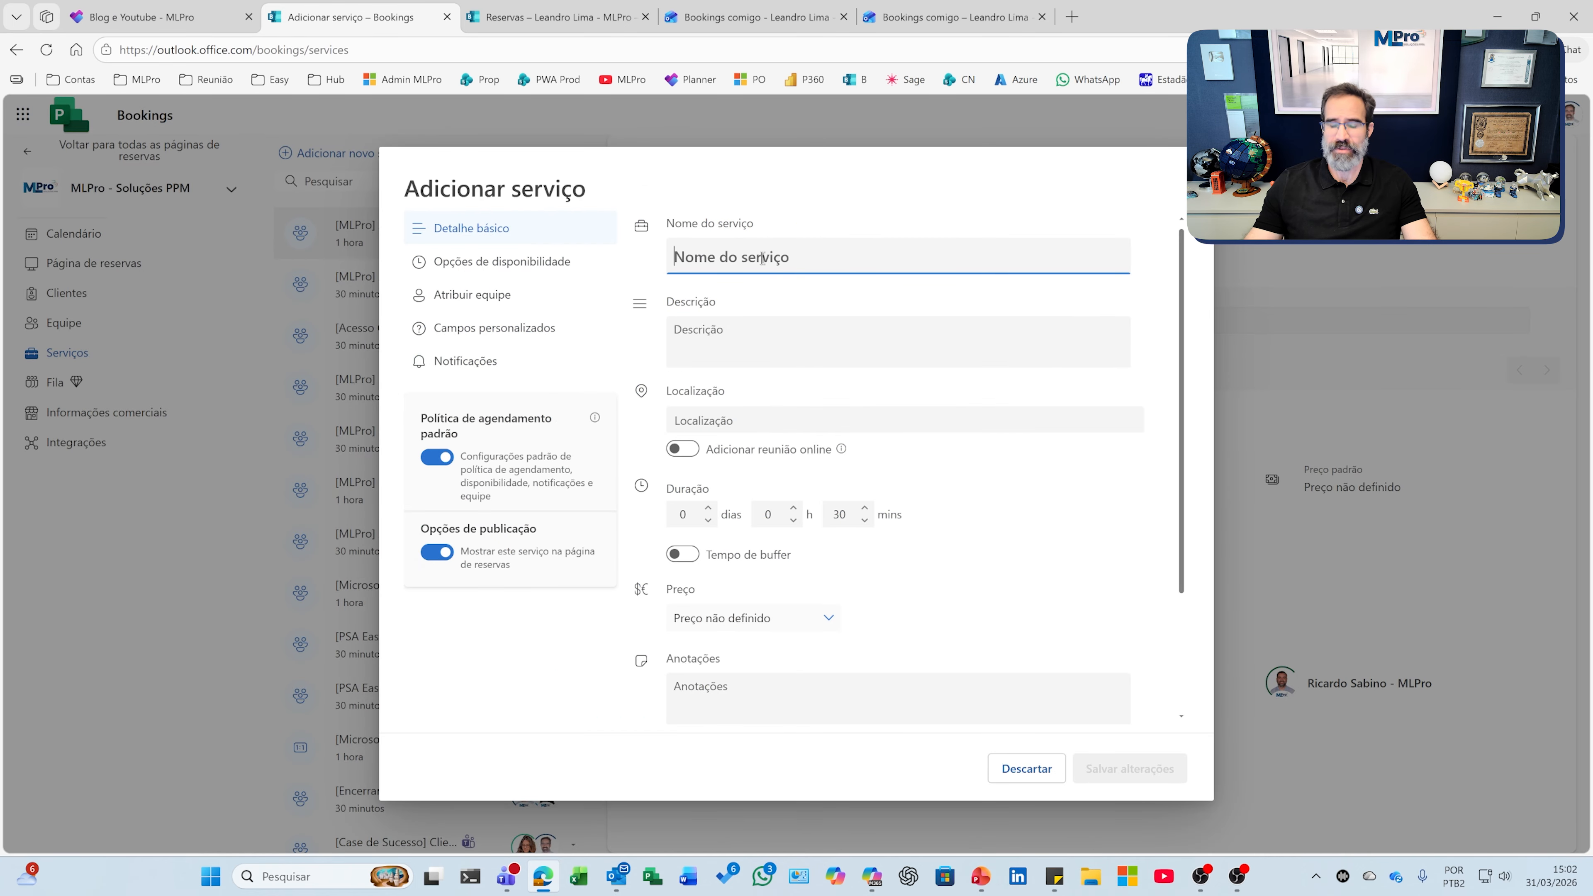
type("[MLPr0o")
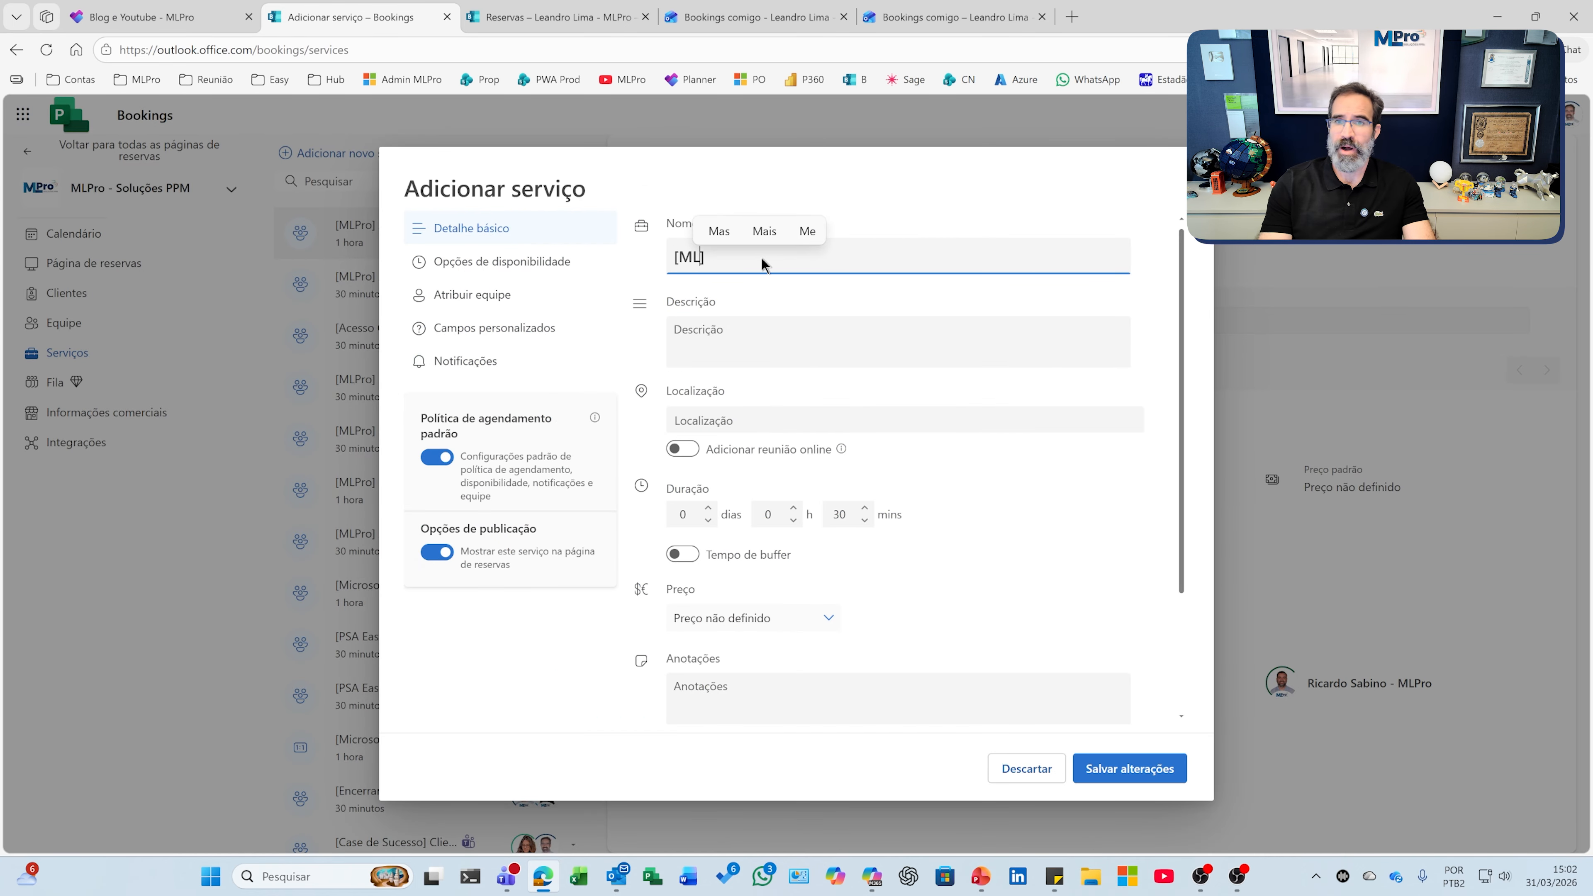
type("o]")
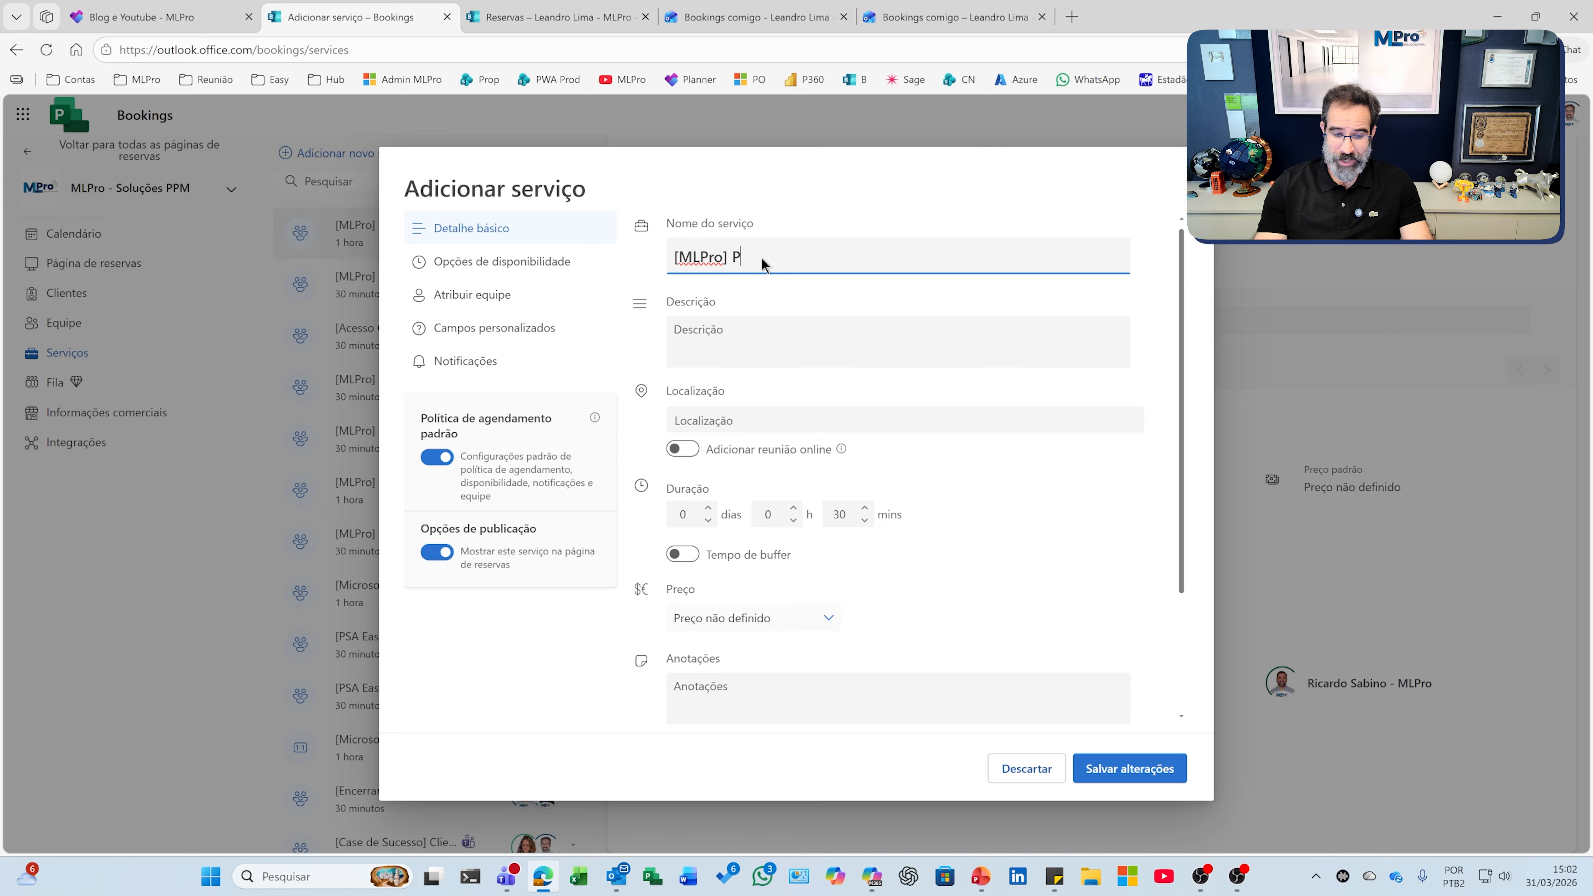
type("PSA Easy ")
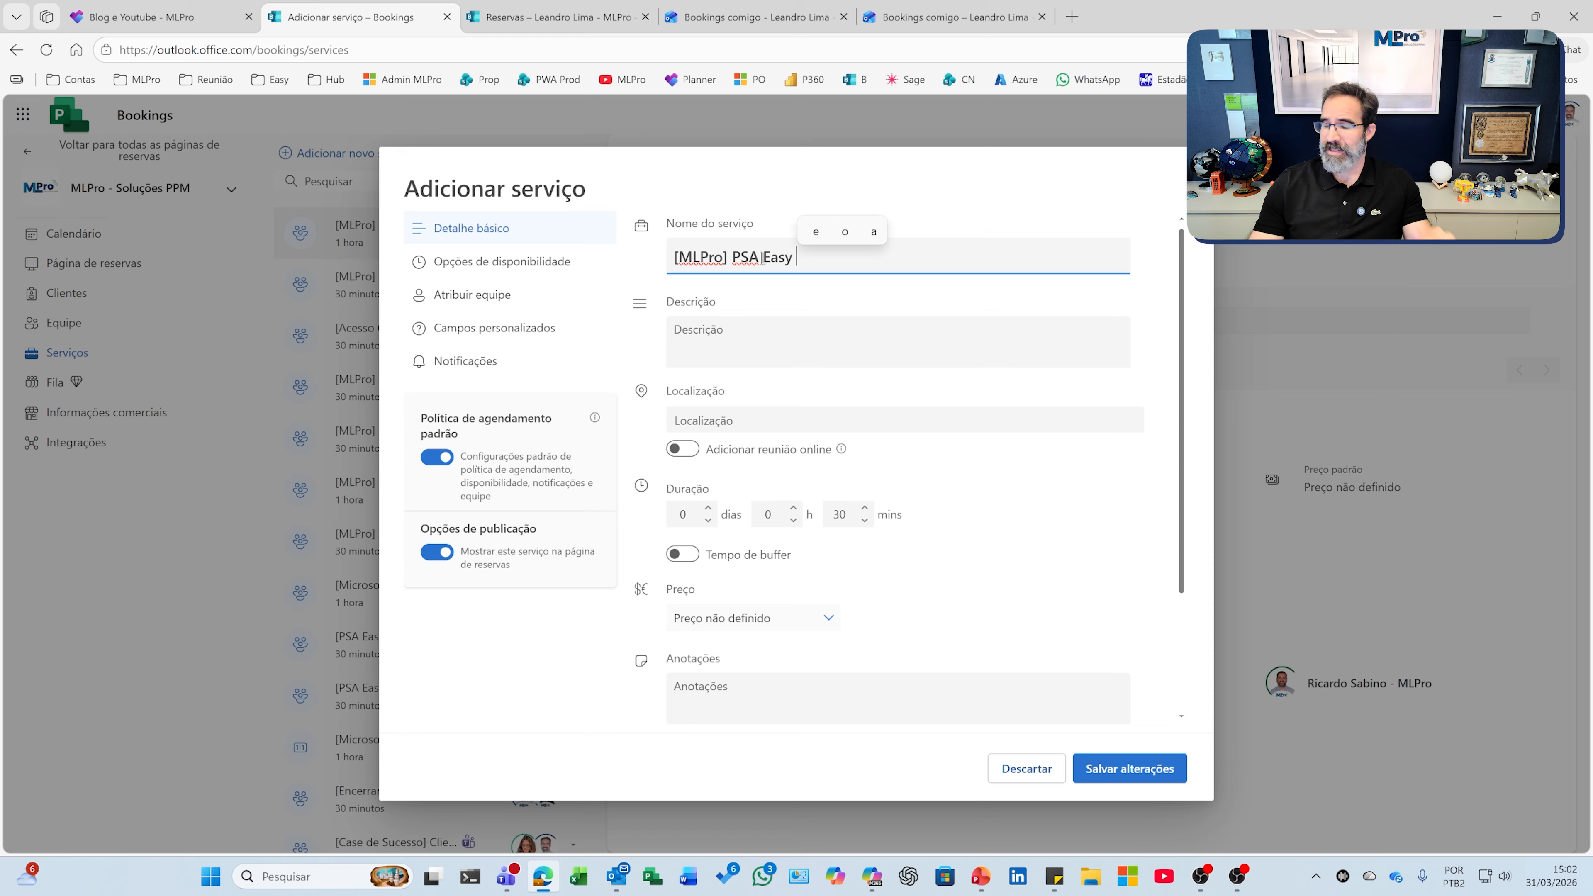
type("- ")
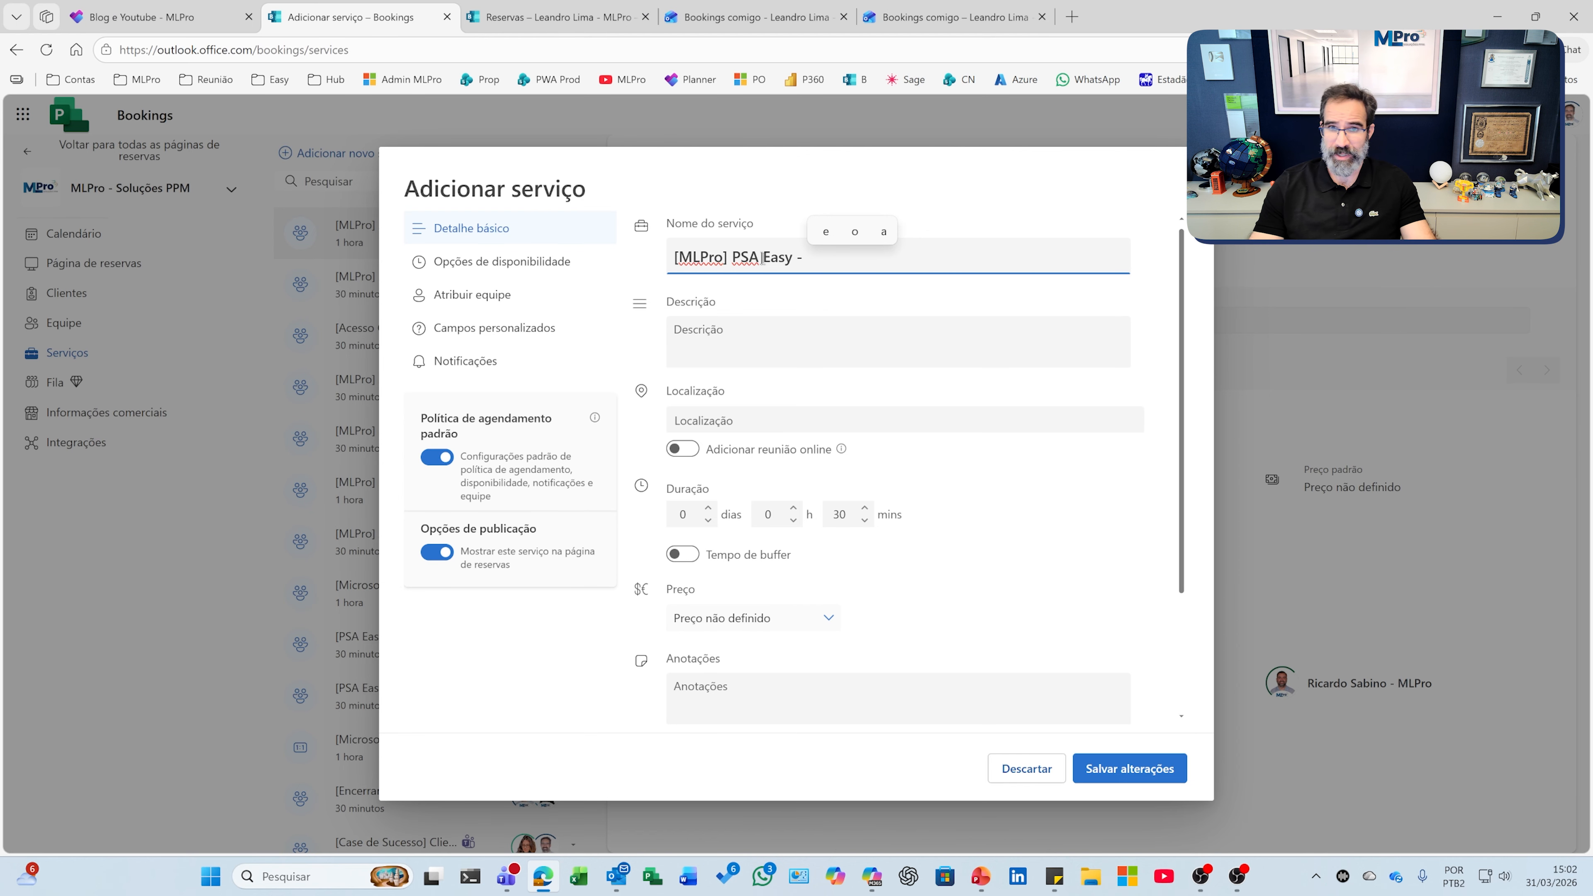
type("Detalh")
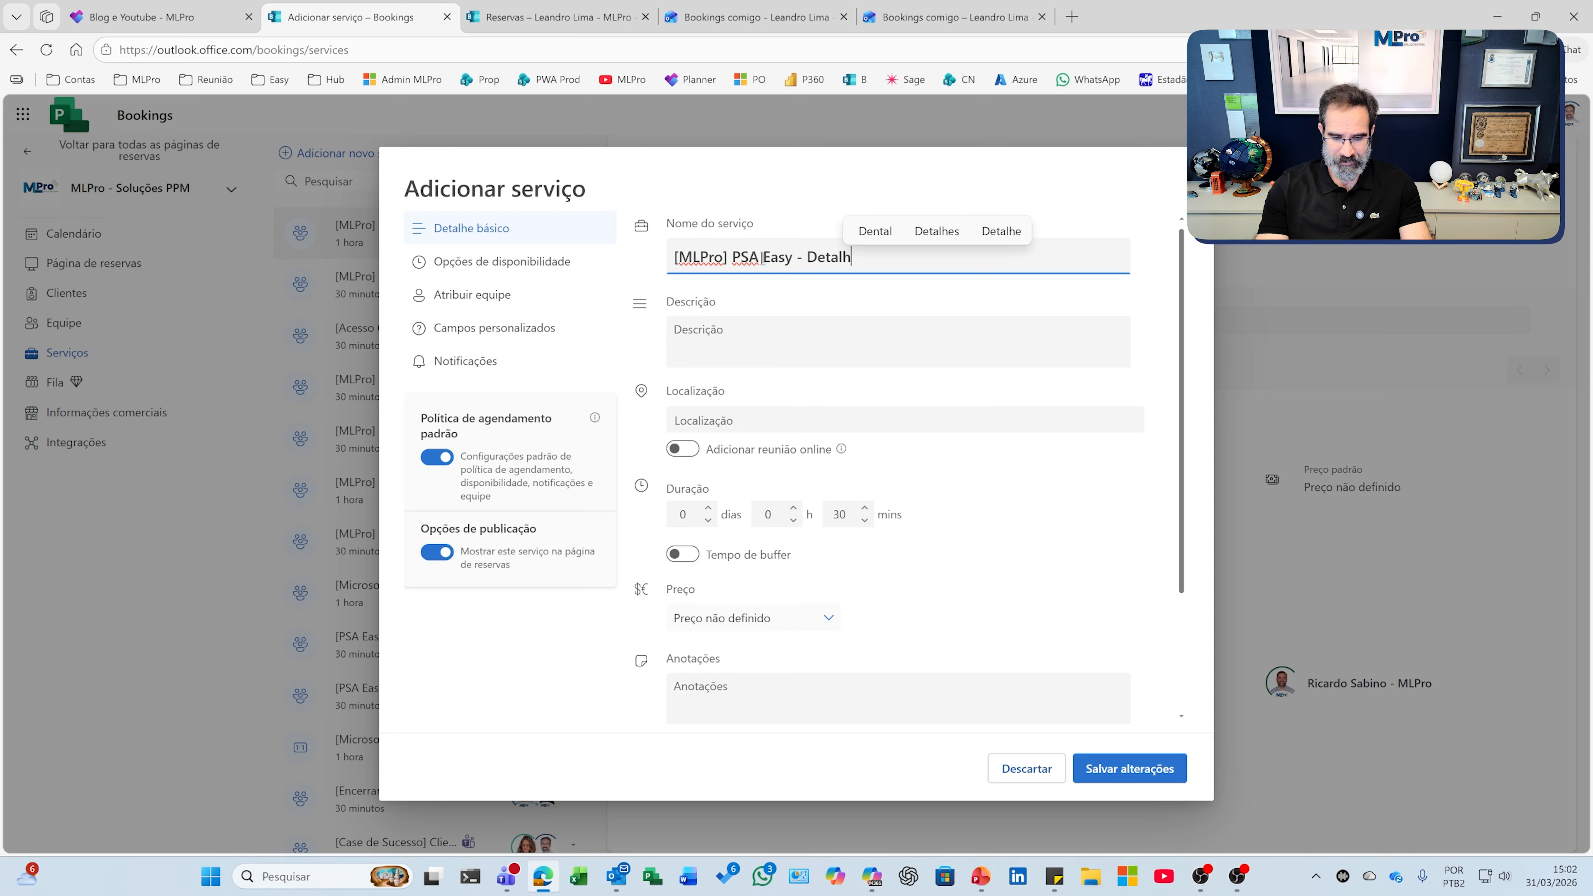
type("amento de de")
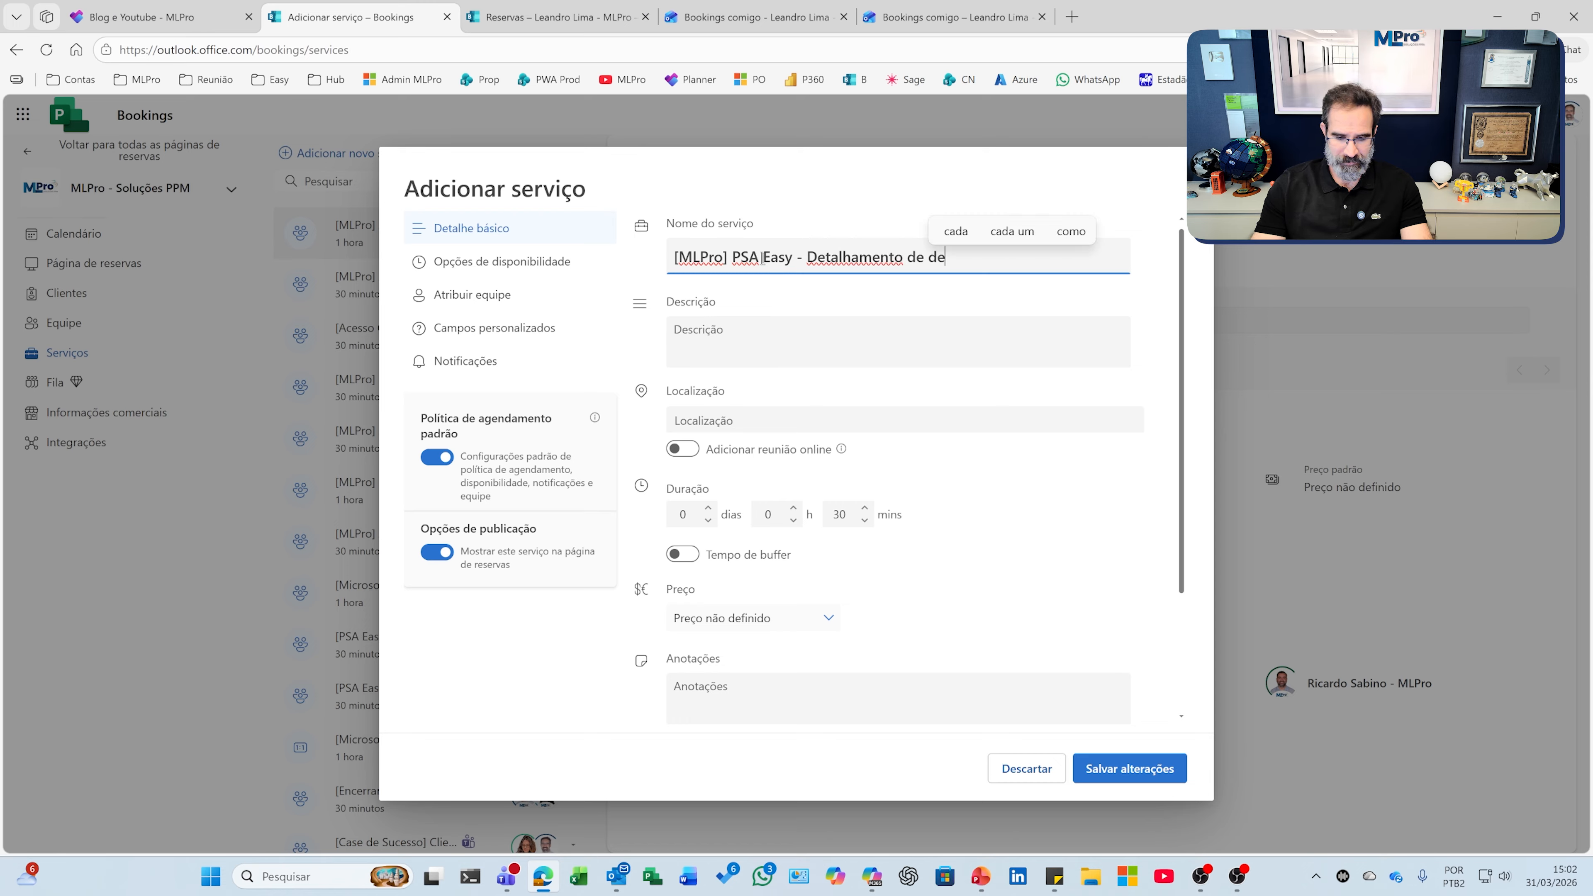
type("senvolvimento")
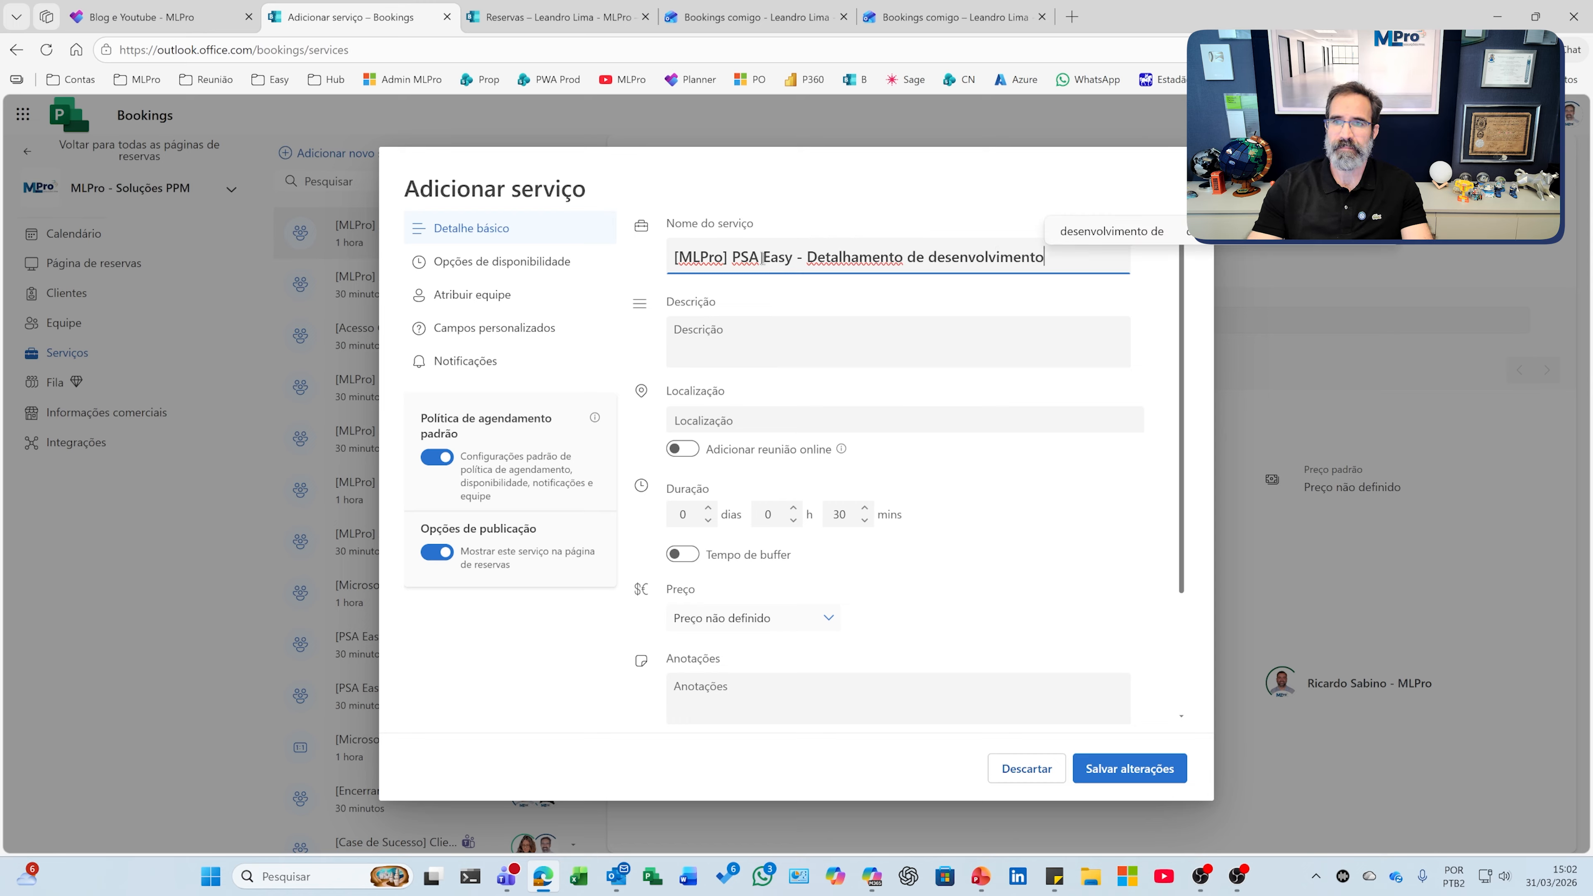
right_click(854, 254)
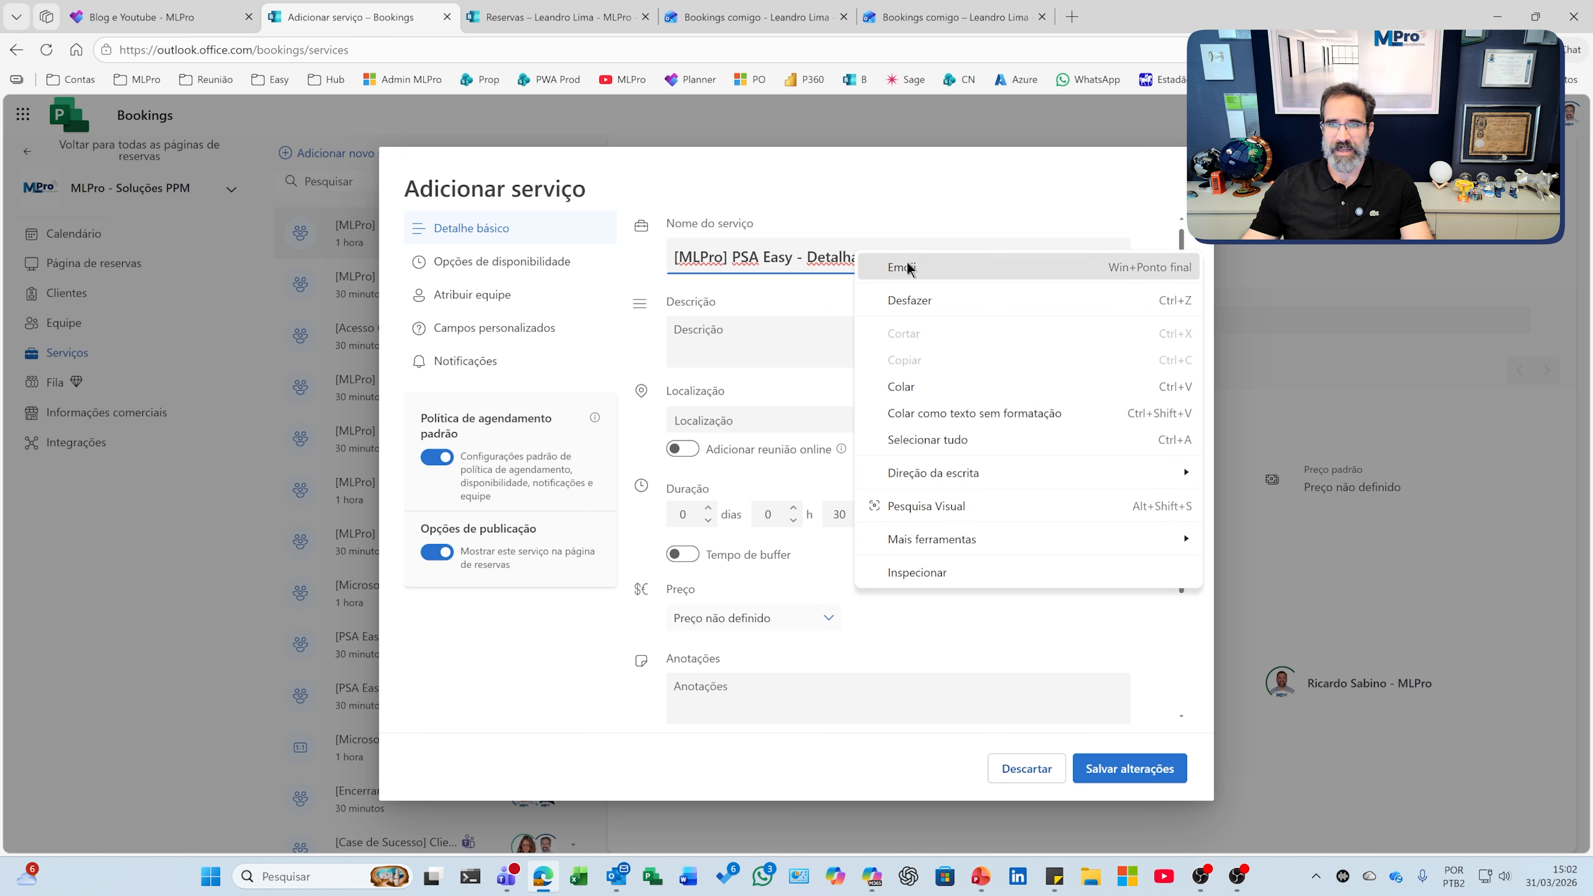
left_click(791, 261)
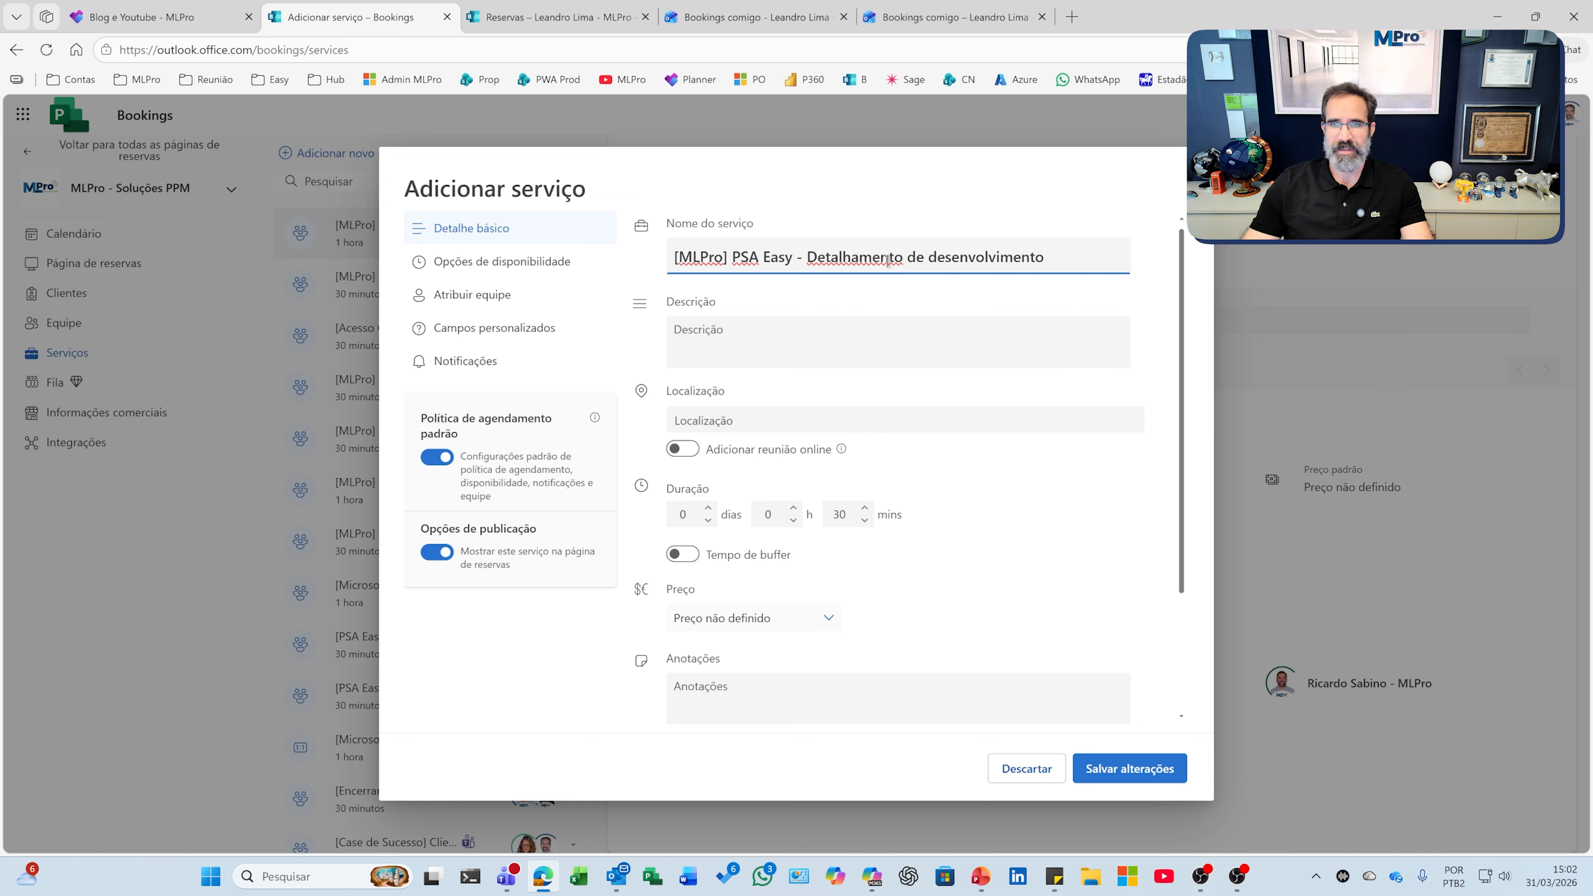
key("Left")
key("Left")
key("Left")
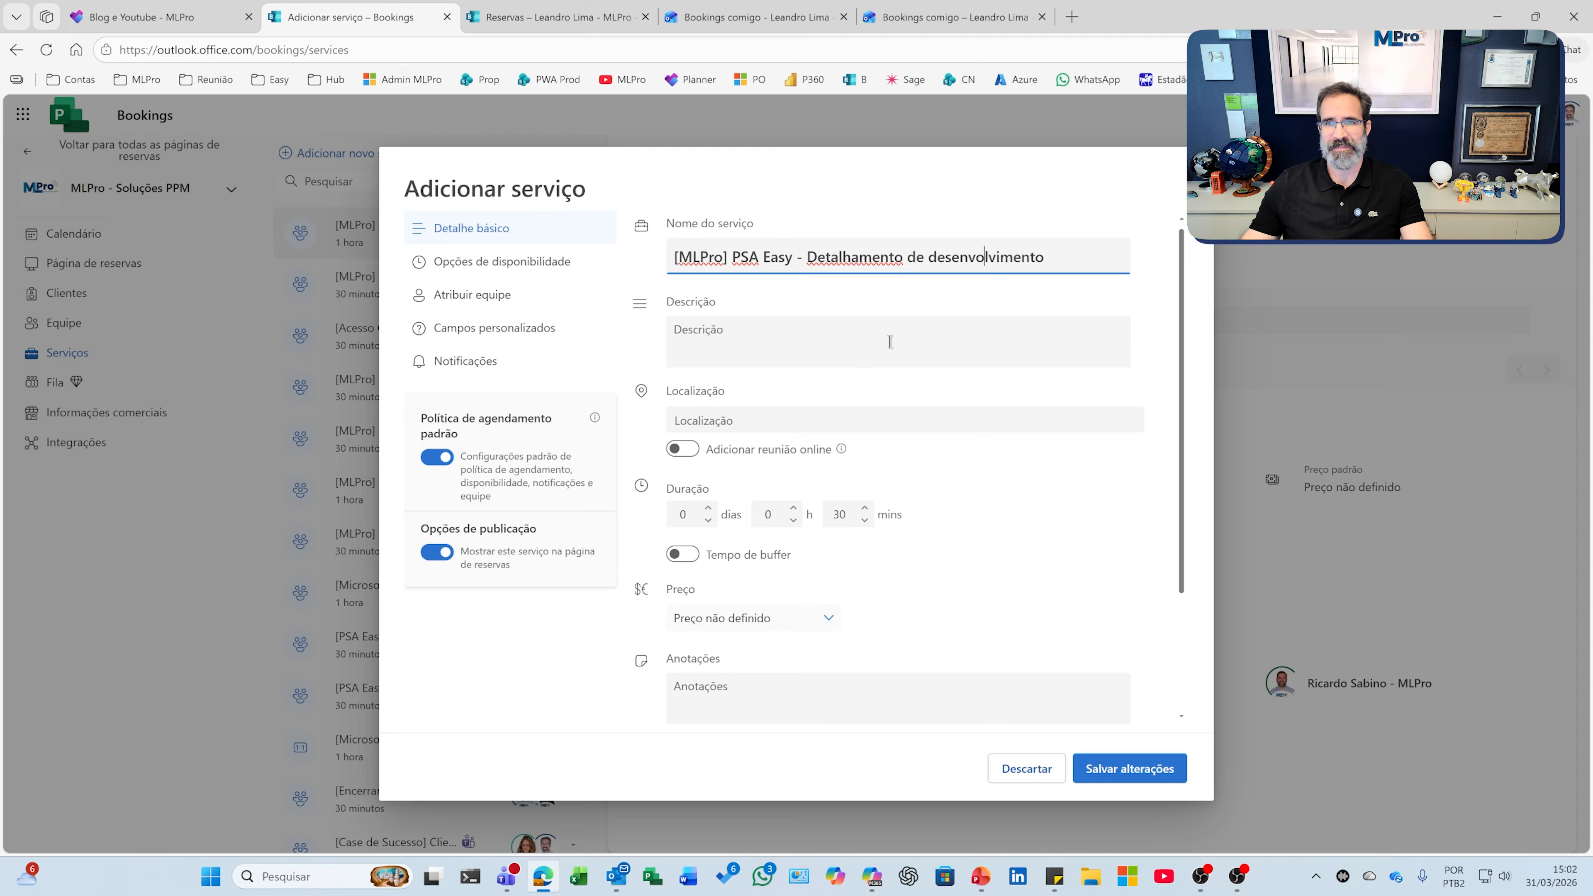
left_click(956, 475)
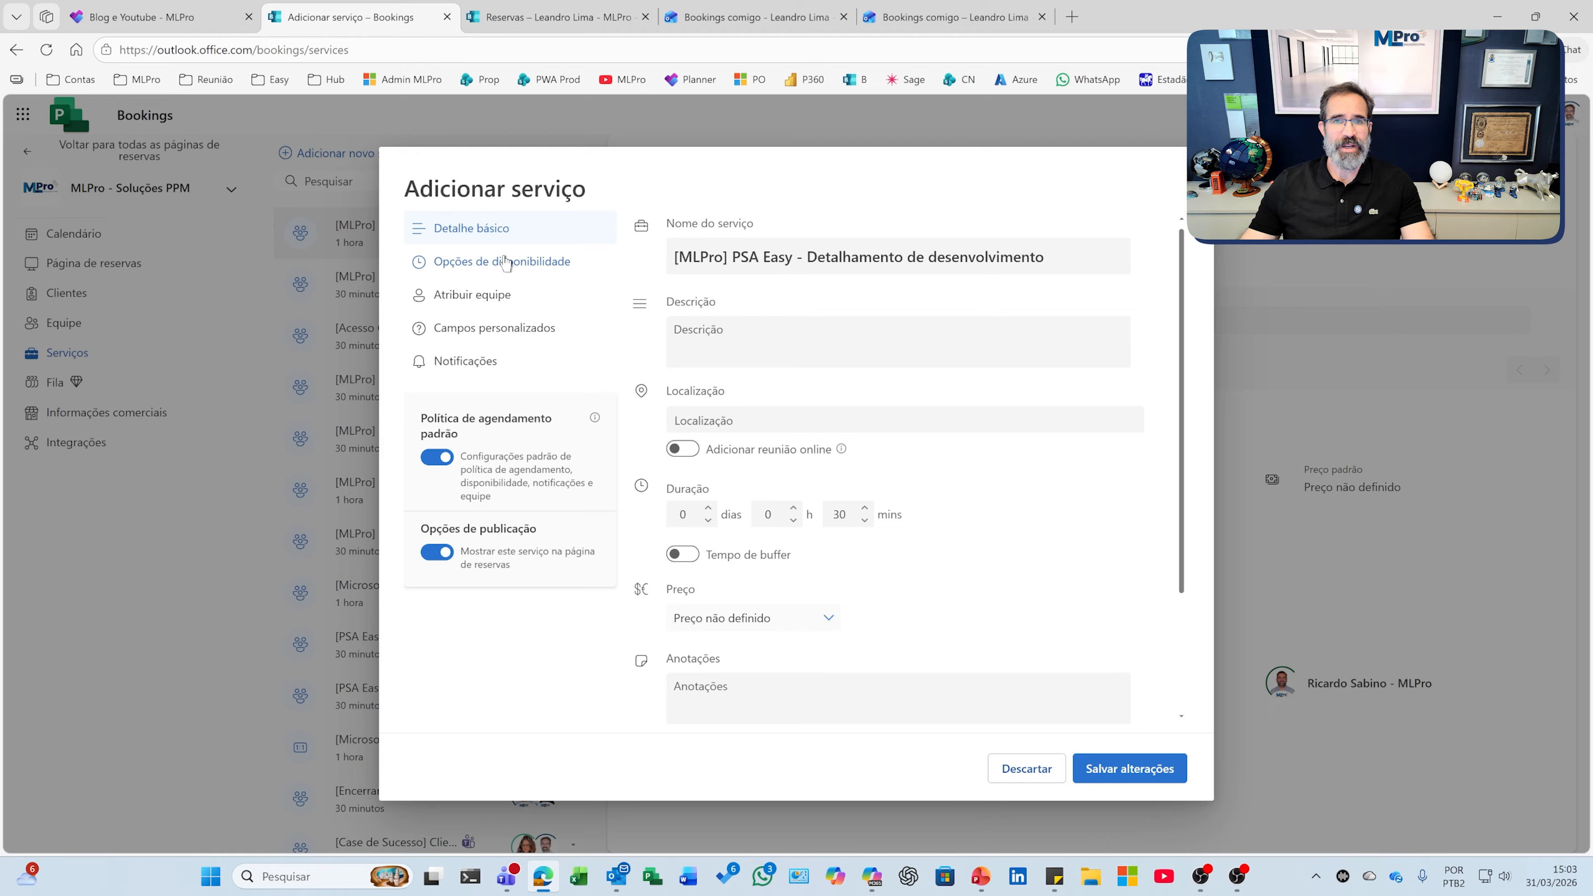
left_click(487, 264)
left_click(498, 228)
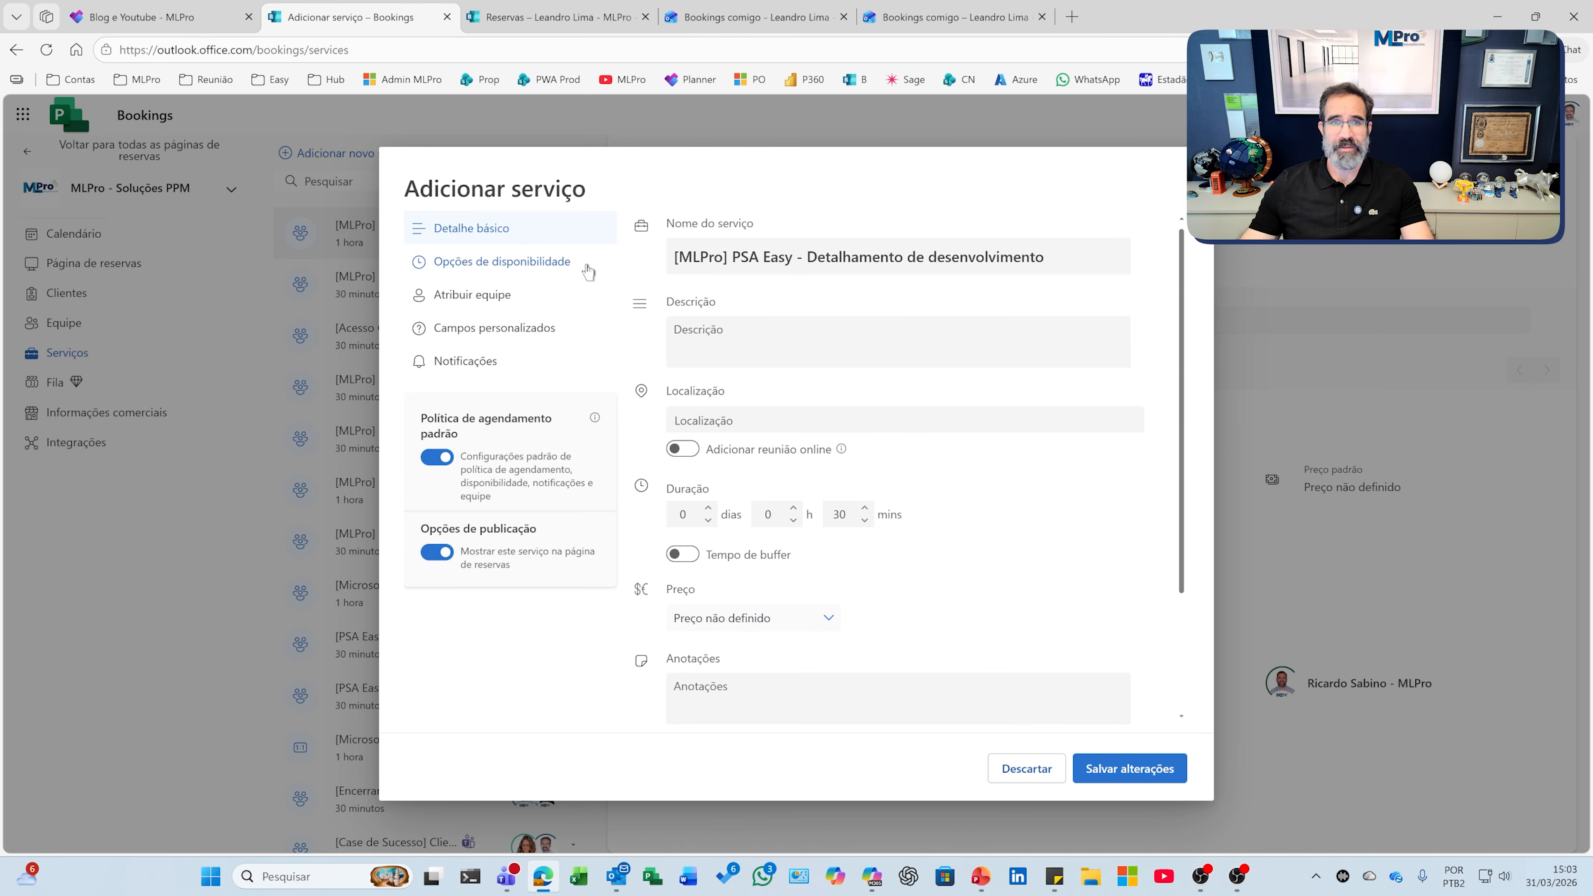
Append "(Teste)" to the end of the new service's name.
left_click(1063, 258)
type("(")
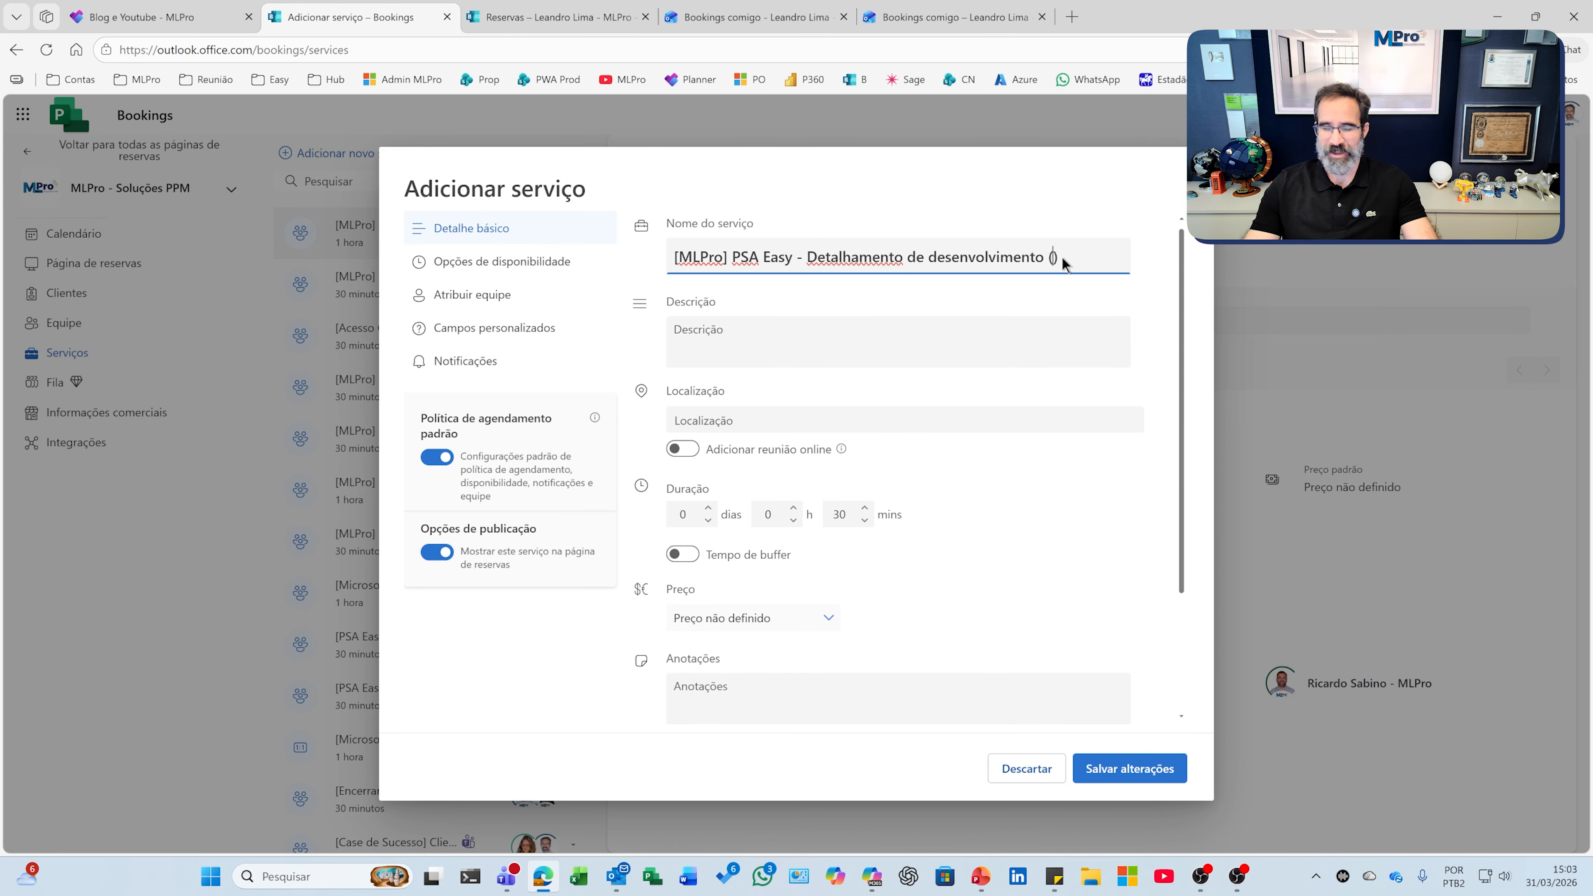
type("Teste)")
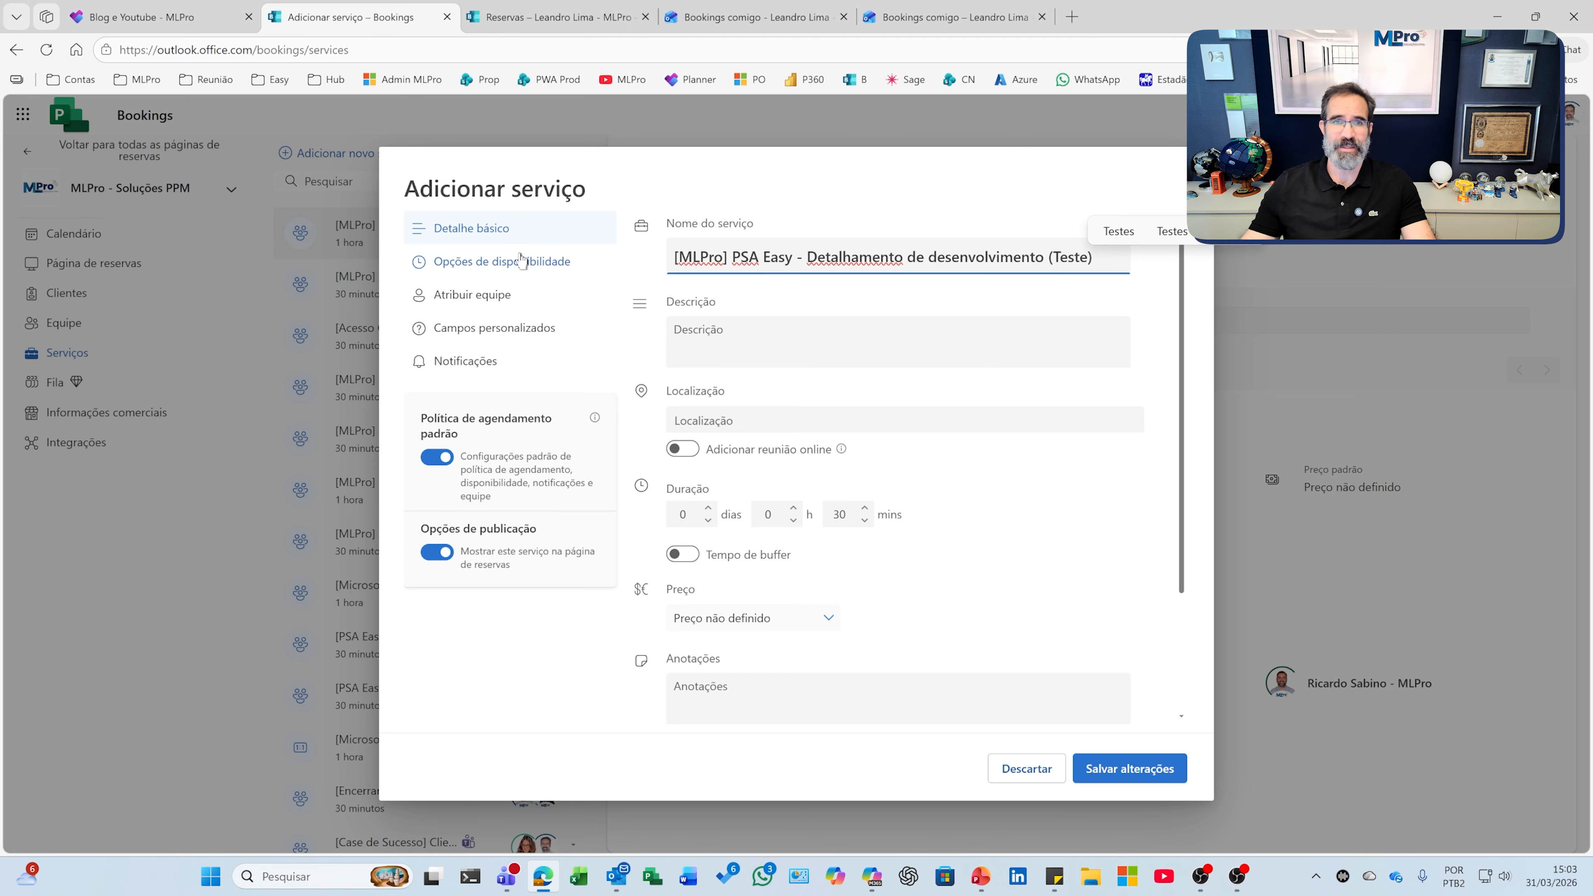
Check the new service's availability options and add an online meeting in its basic details.
left_click(521, 260)
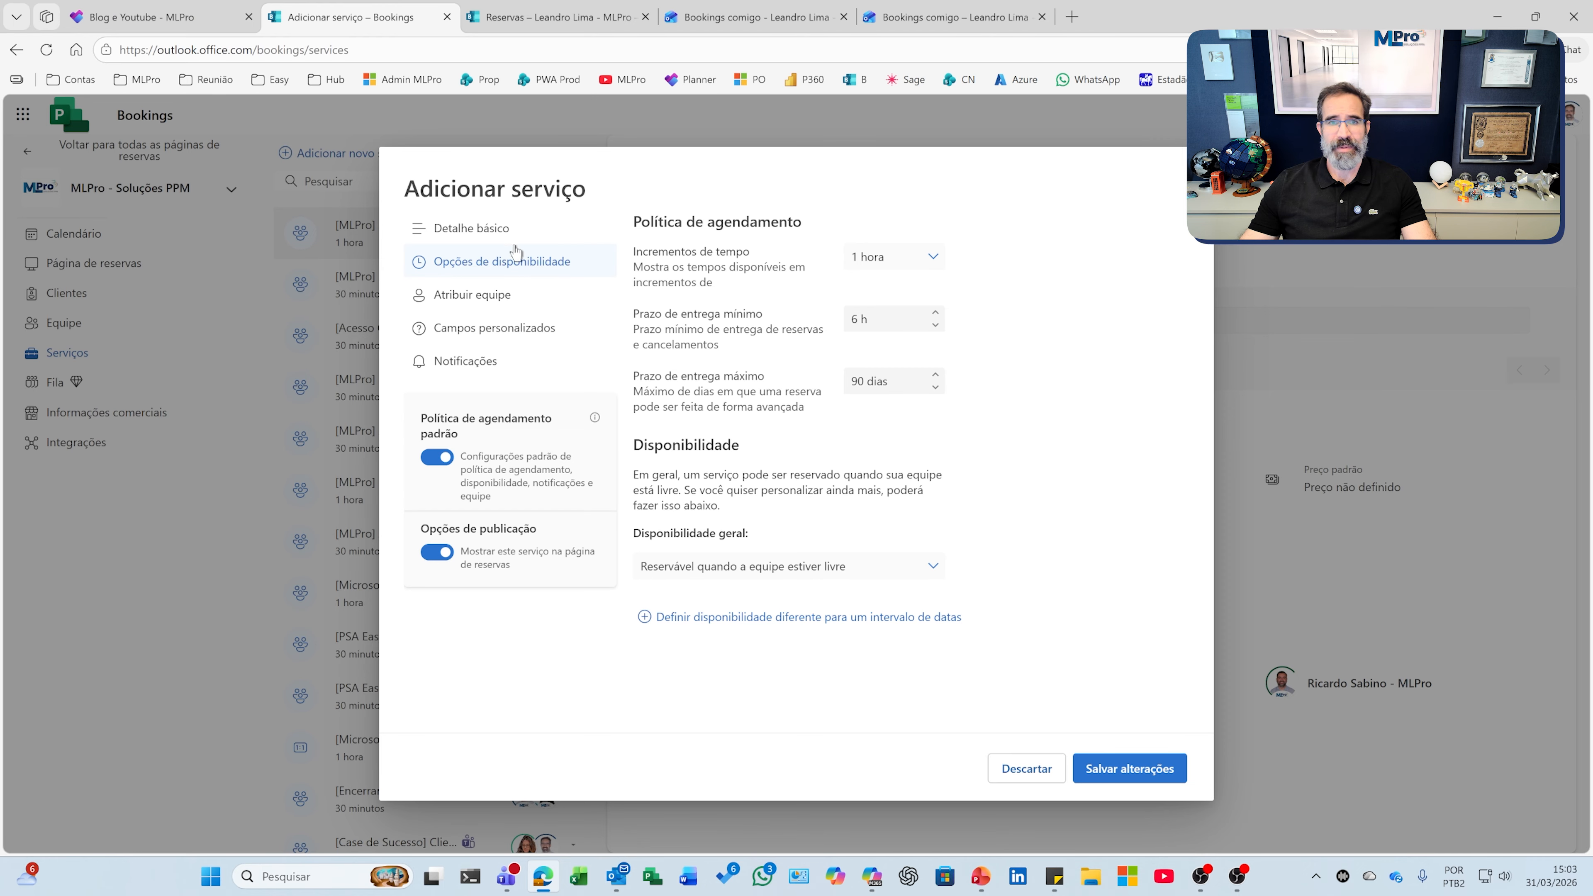
left_click(492, 229)
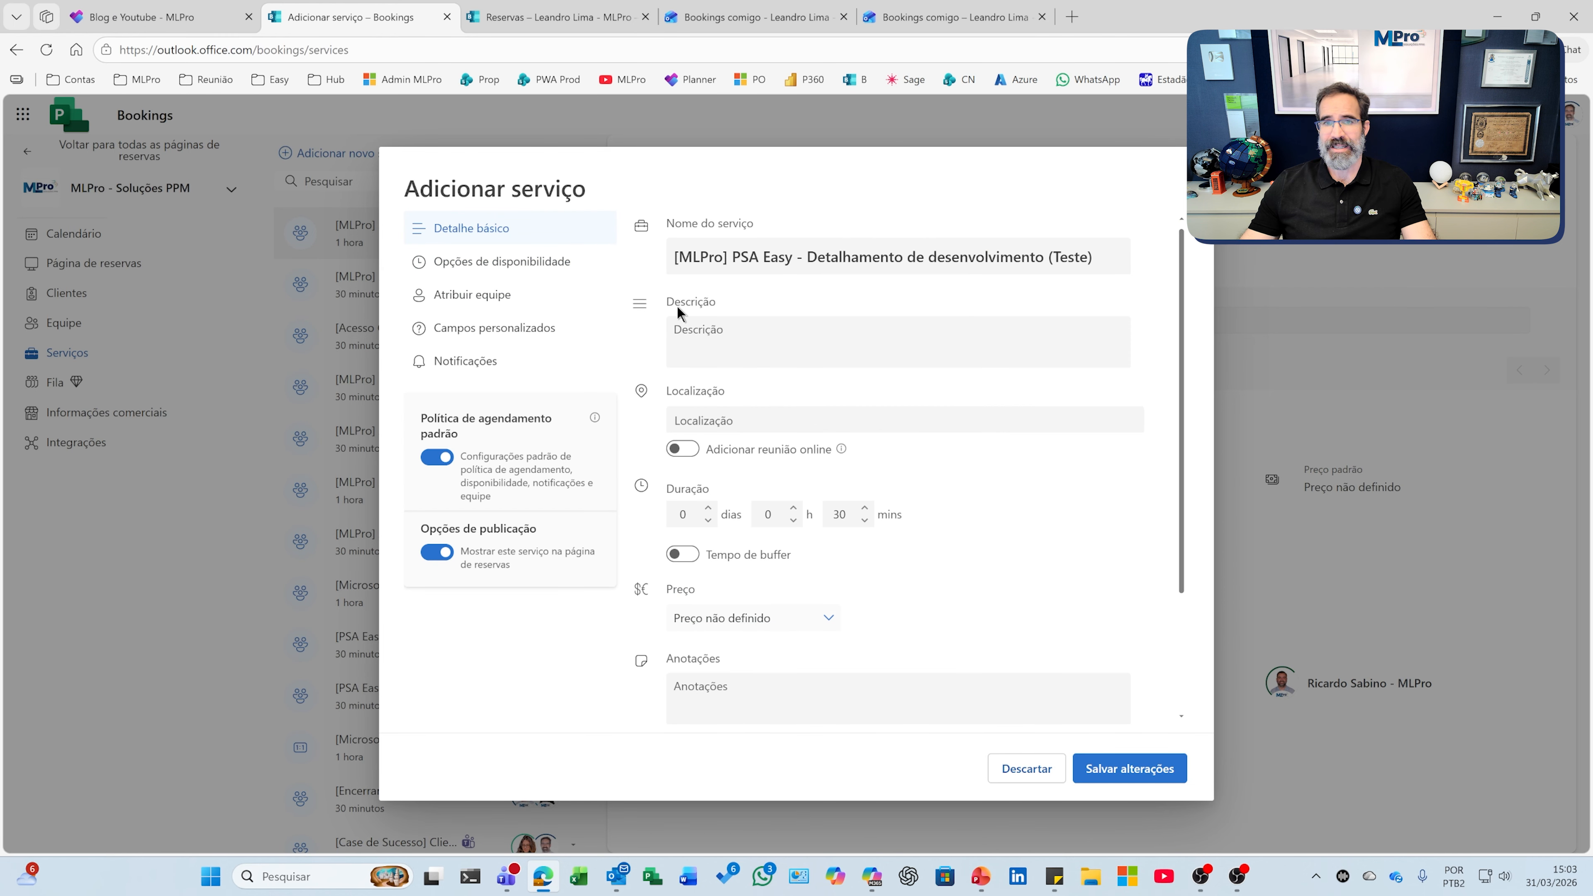
left_click(685, 329)
scroll(699, 414, "down", 1)
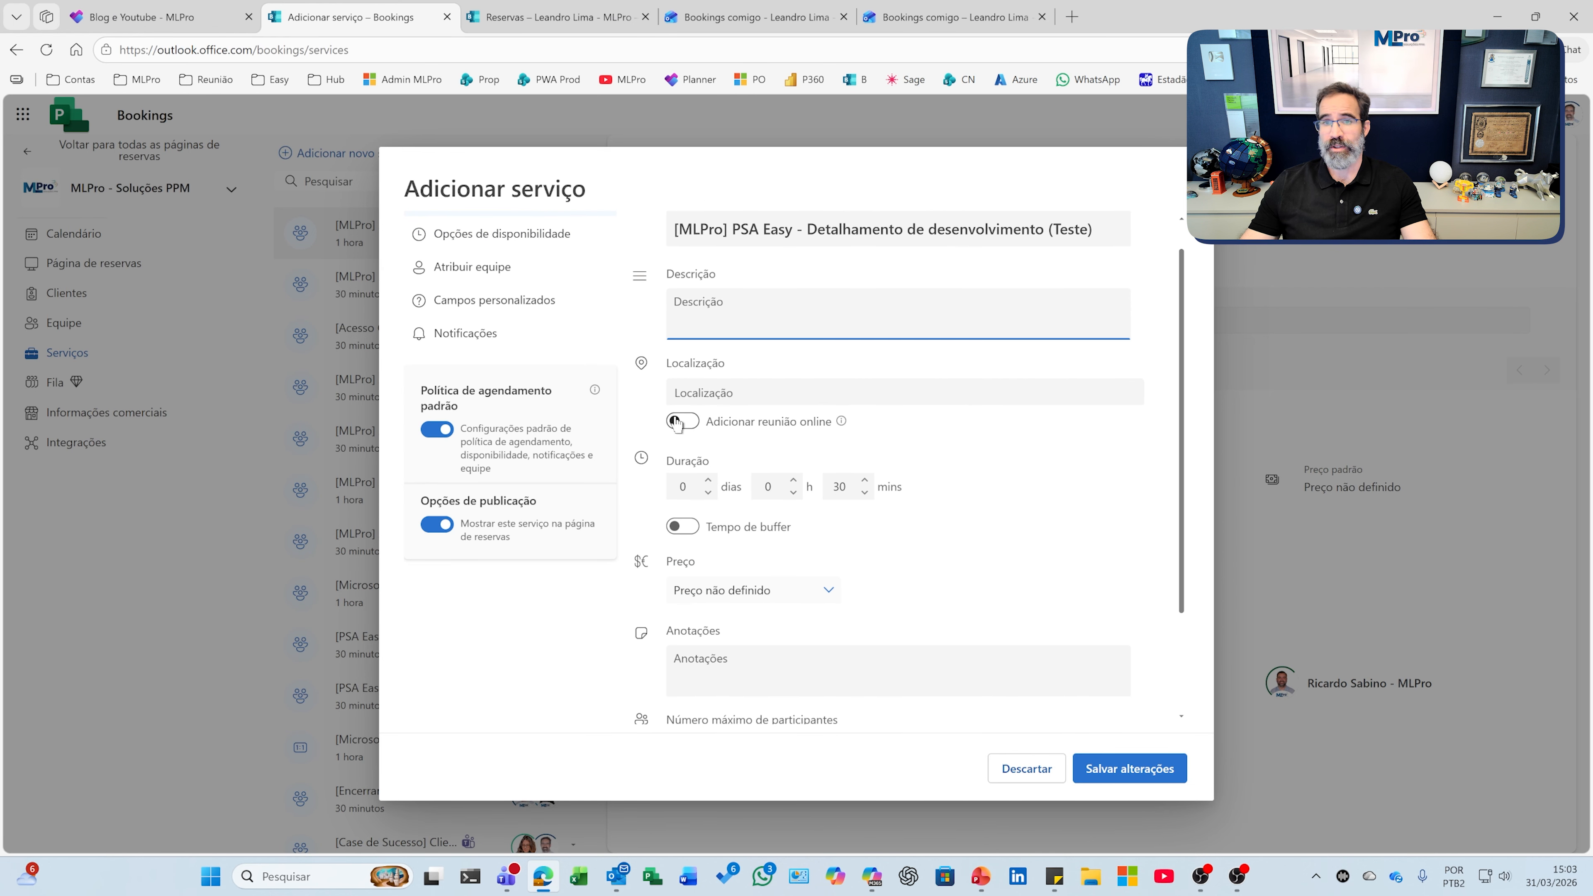
left_click(682, 421)
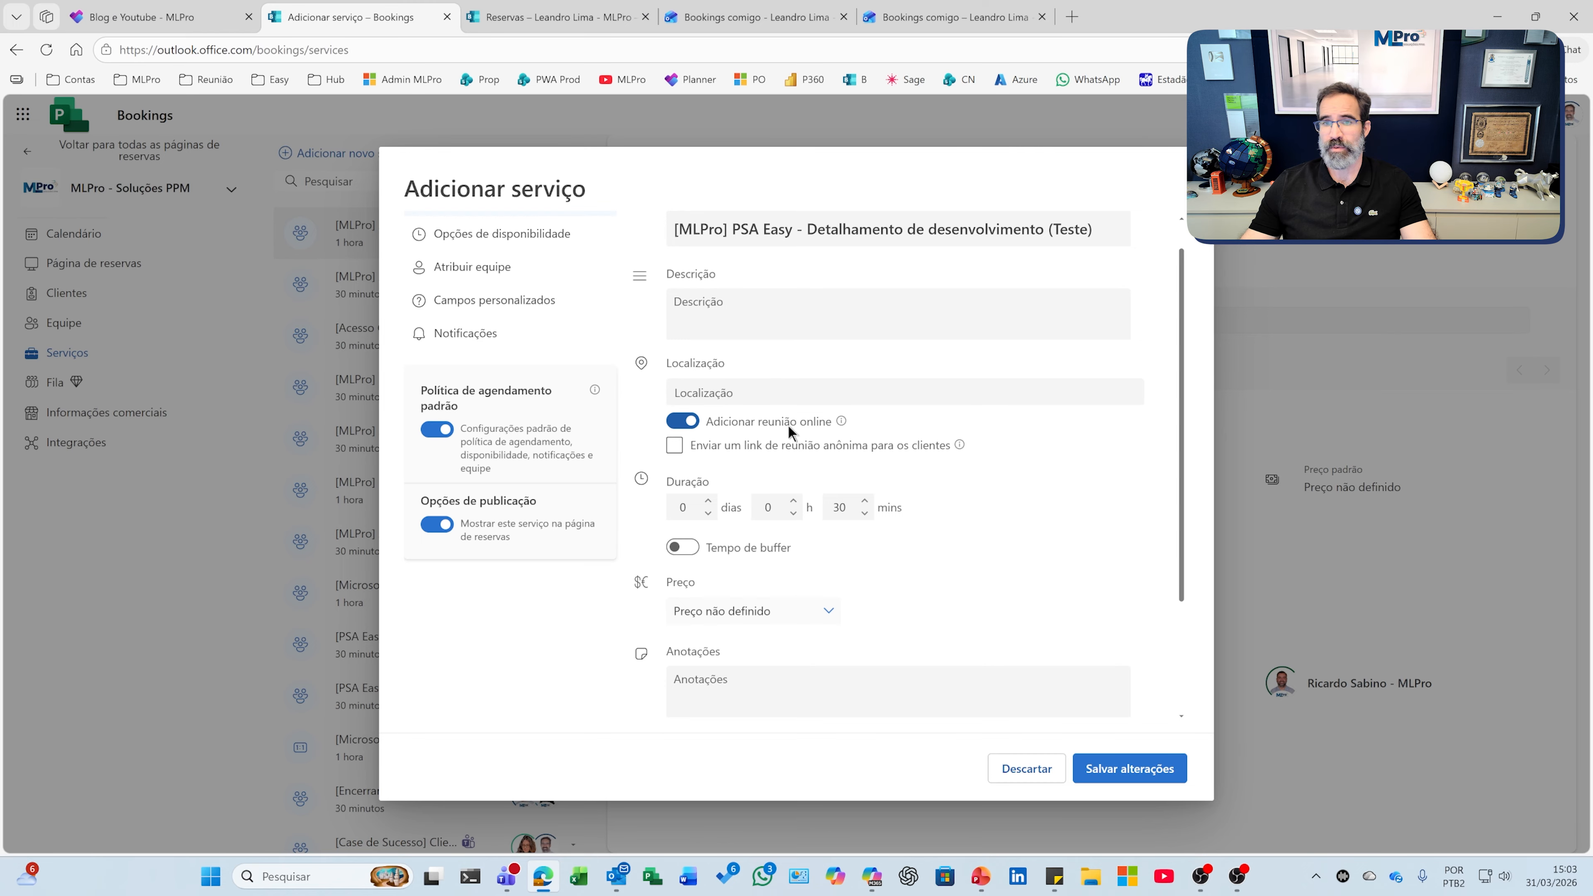
Review the new service's duration and turn on buffer time before and after appointments.
scroll(762, 445, "down", 1)
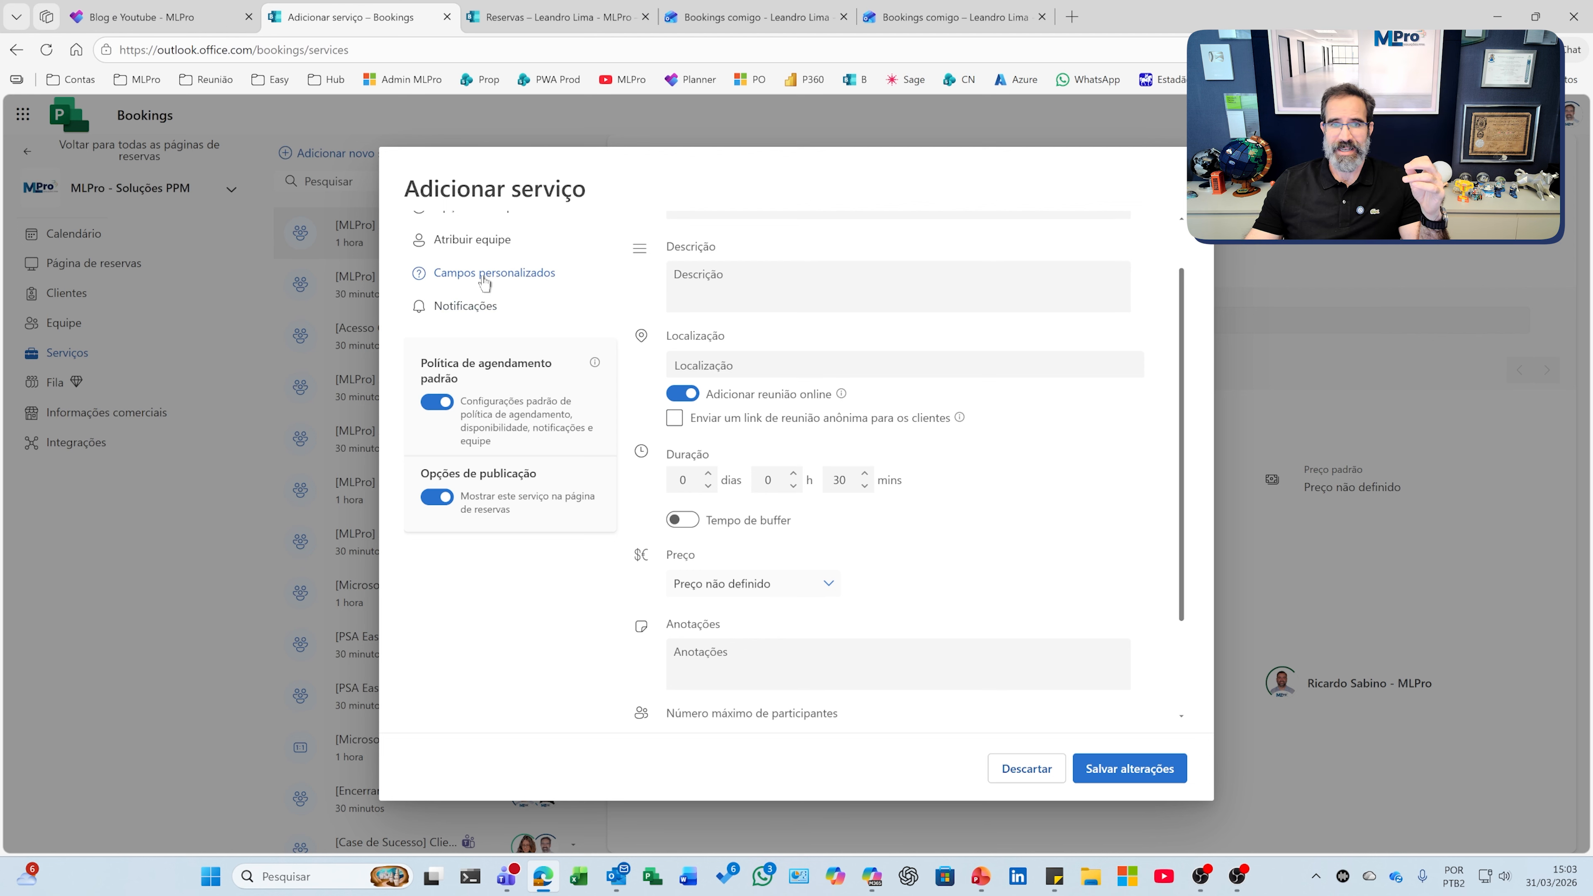
scroll(882, 511, "up", 2)
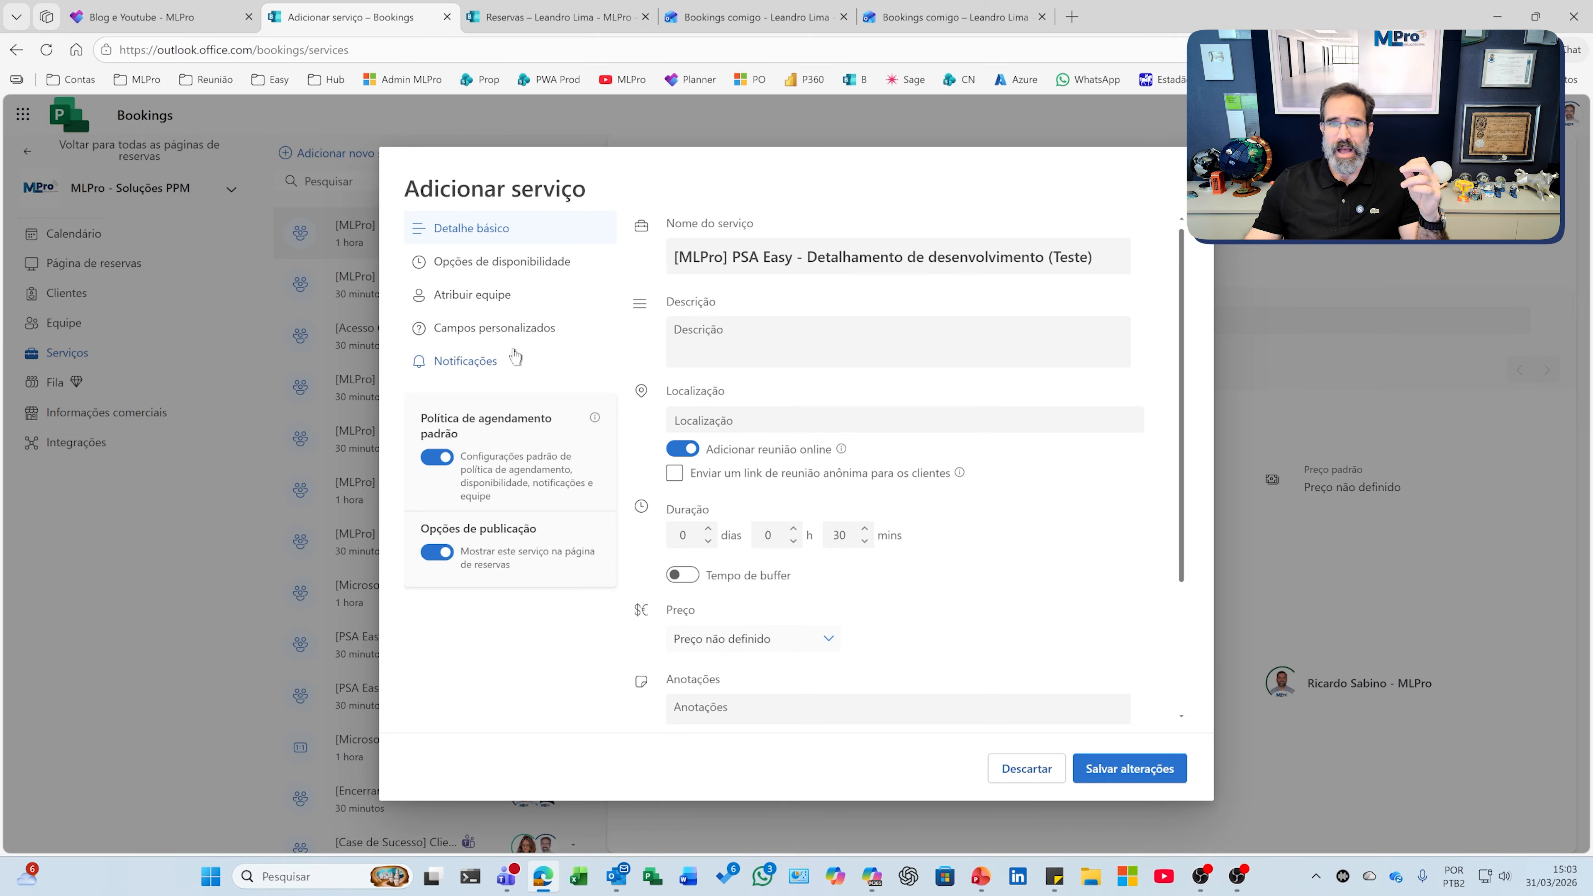
scroll(784, 483, "down", 1)
left_click(774, 478)
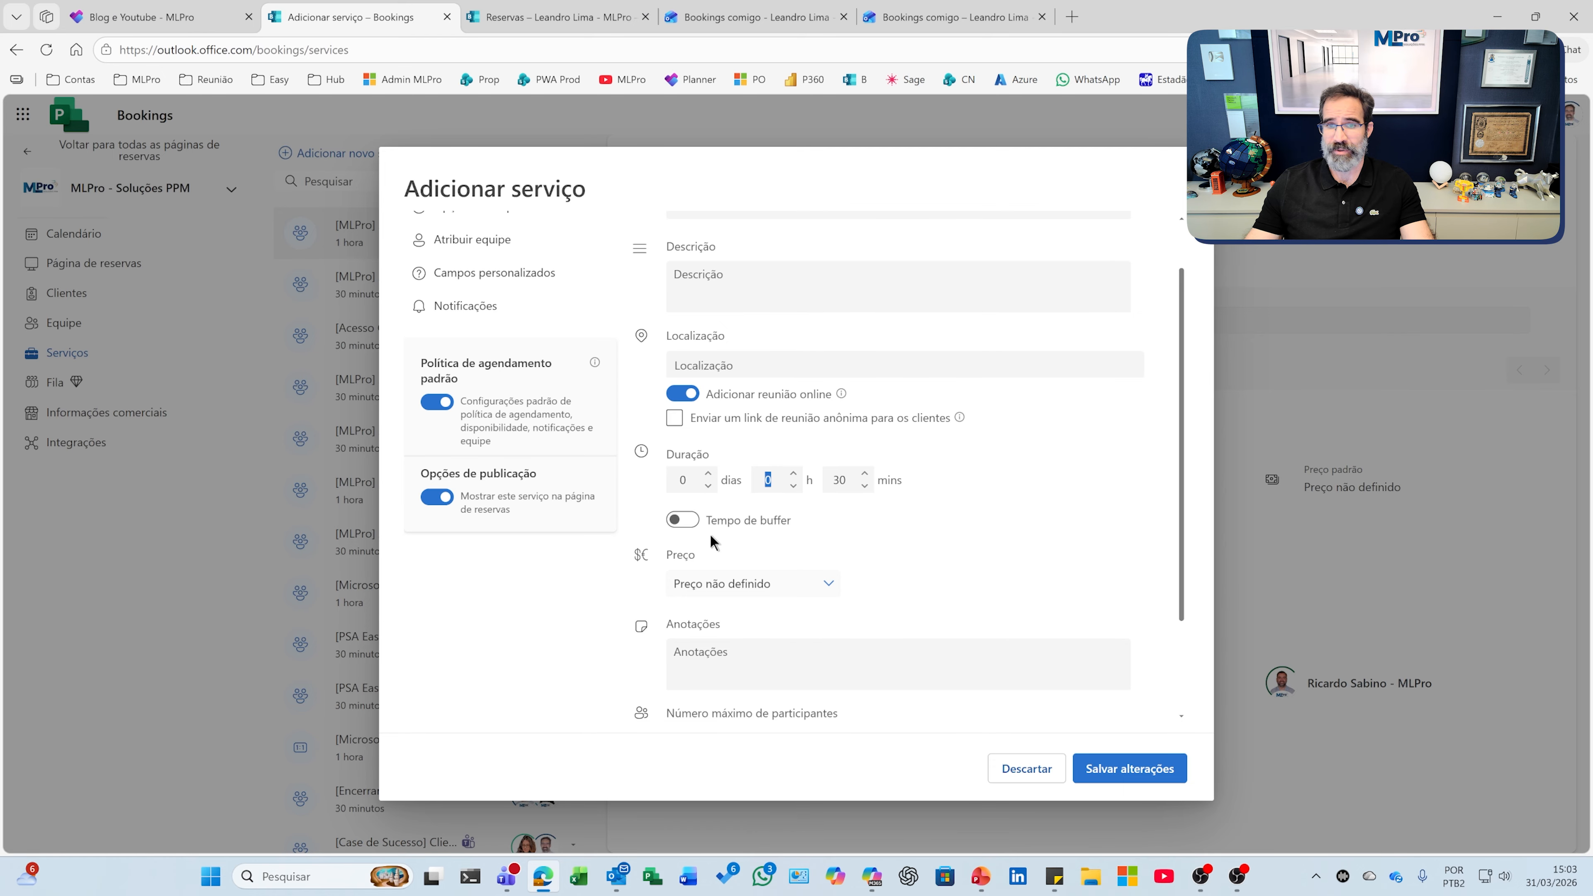
scroll(731, 558, "down", 1)
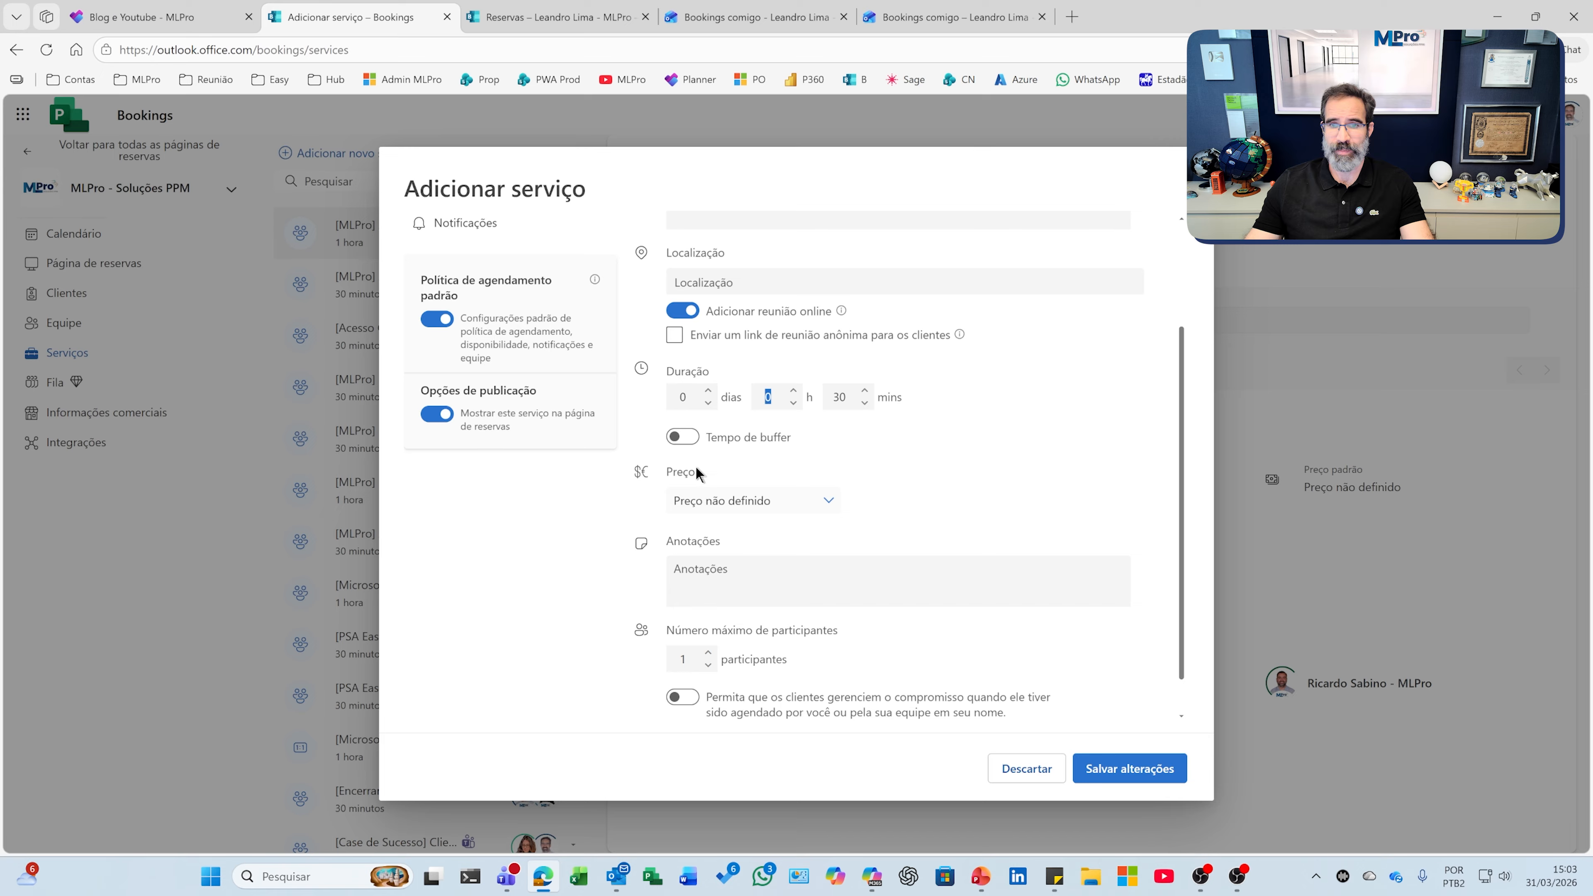
left_click(689, 439)
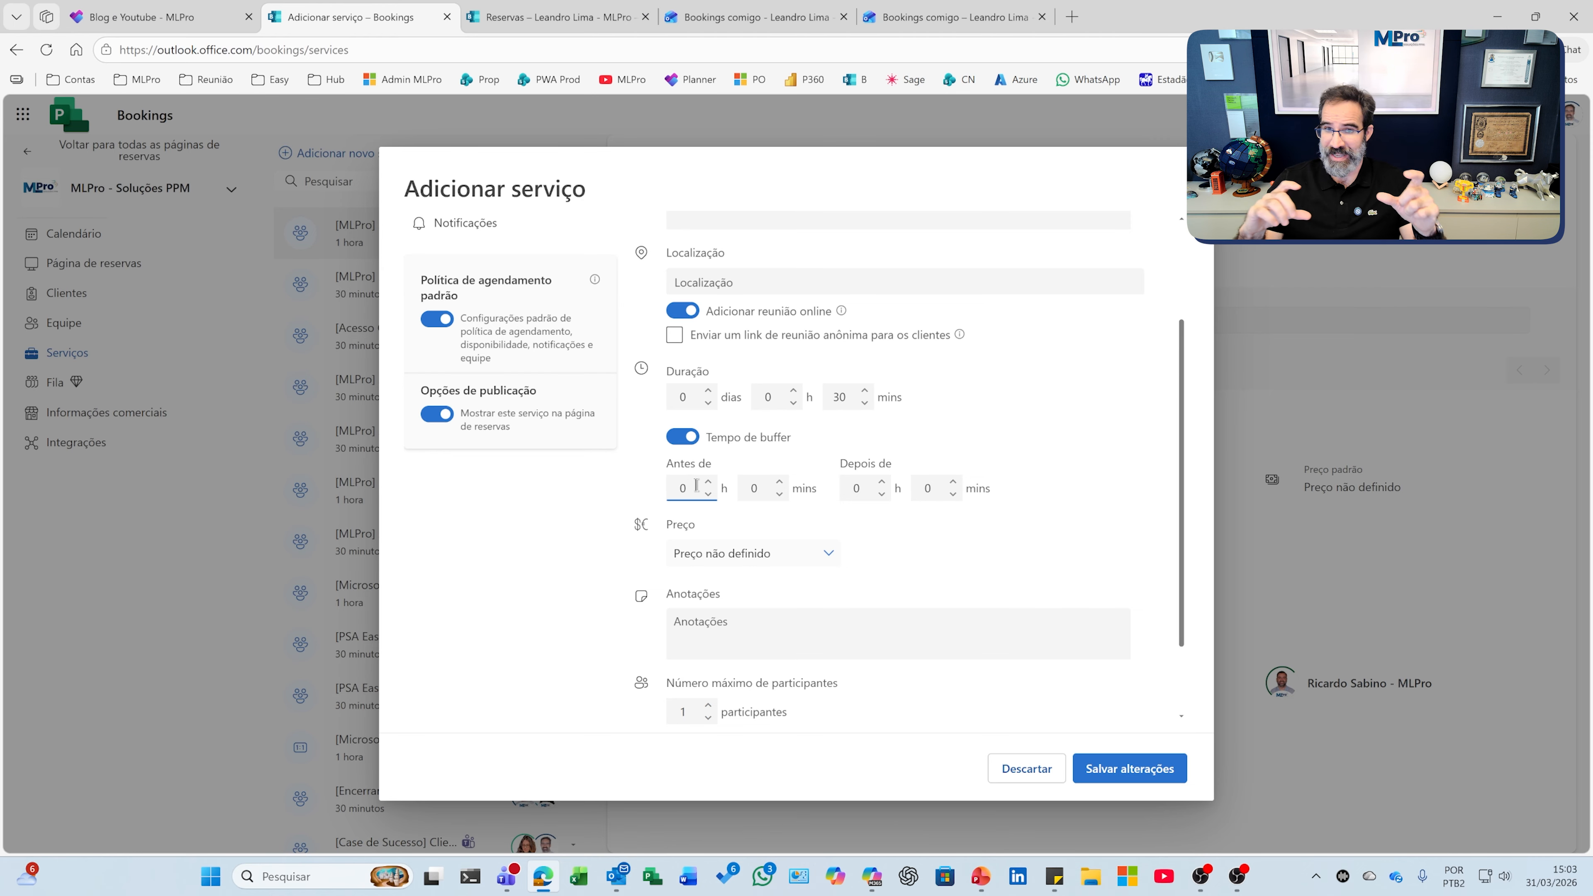
Review the remaining basic details, save the new service and dismiss the Microsoft feedback request.
scroll(804, 557, "down", 2)
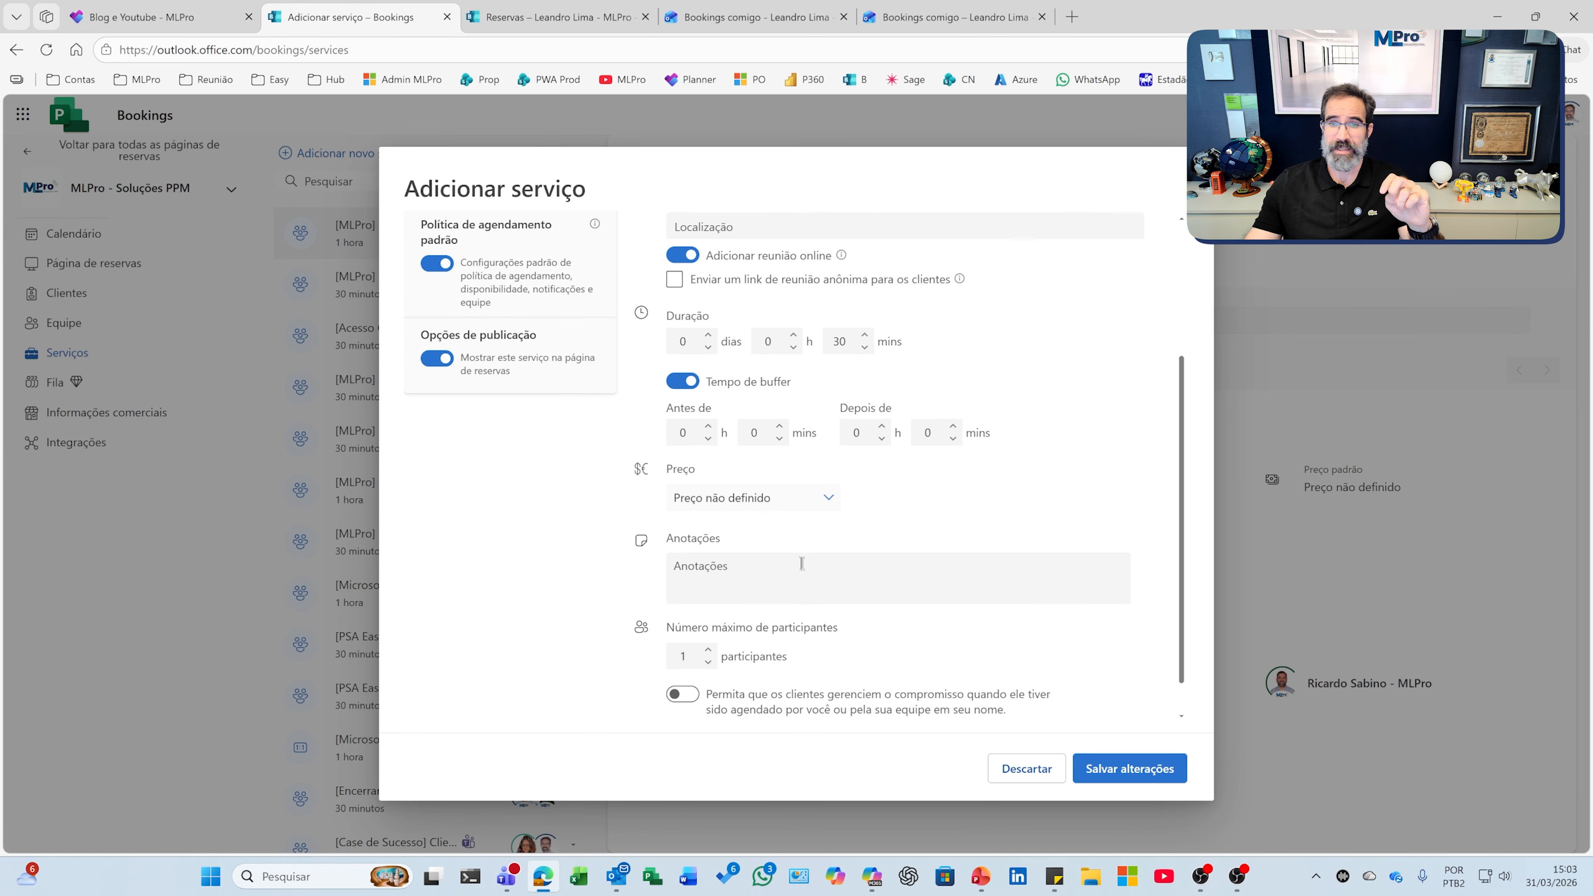
scroll(728, 565, "down", 1)
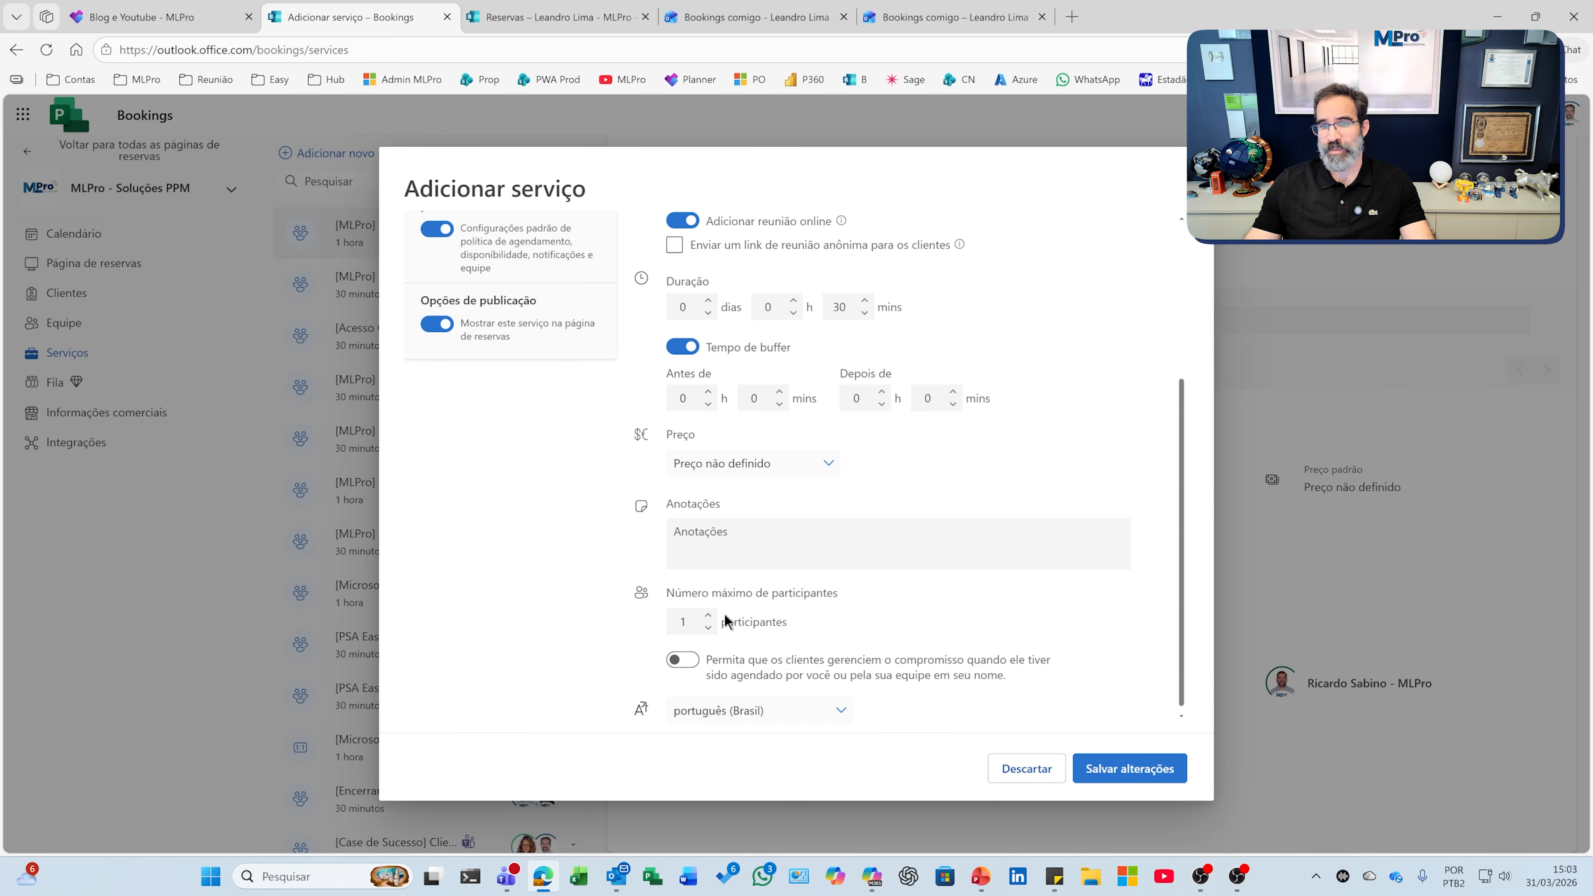
left_click(1115, 767)
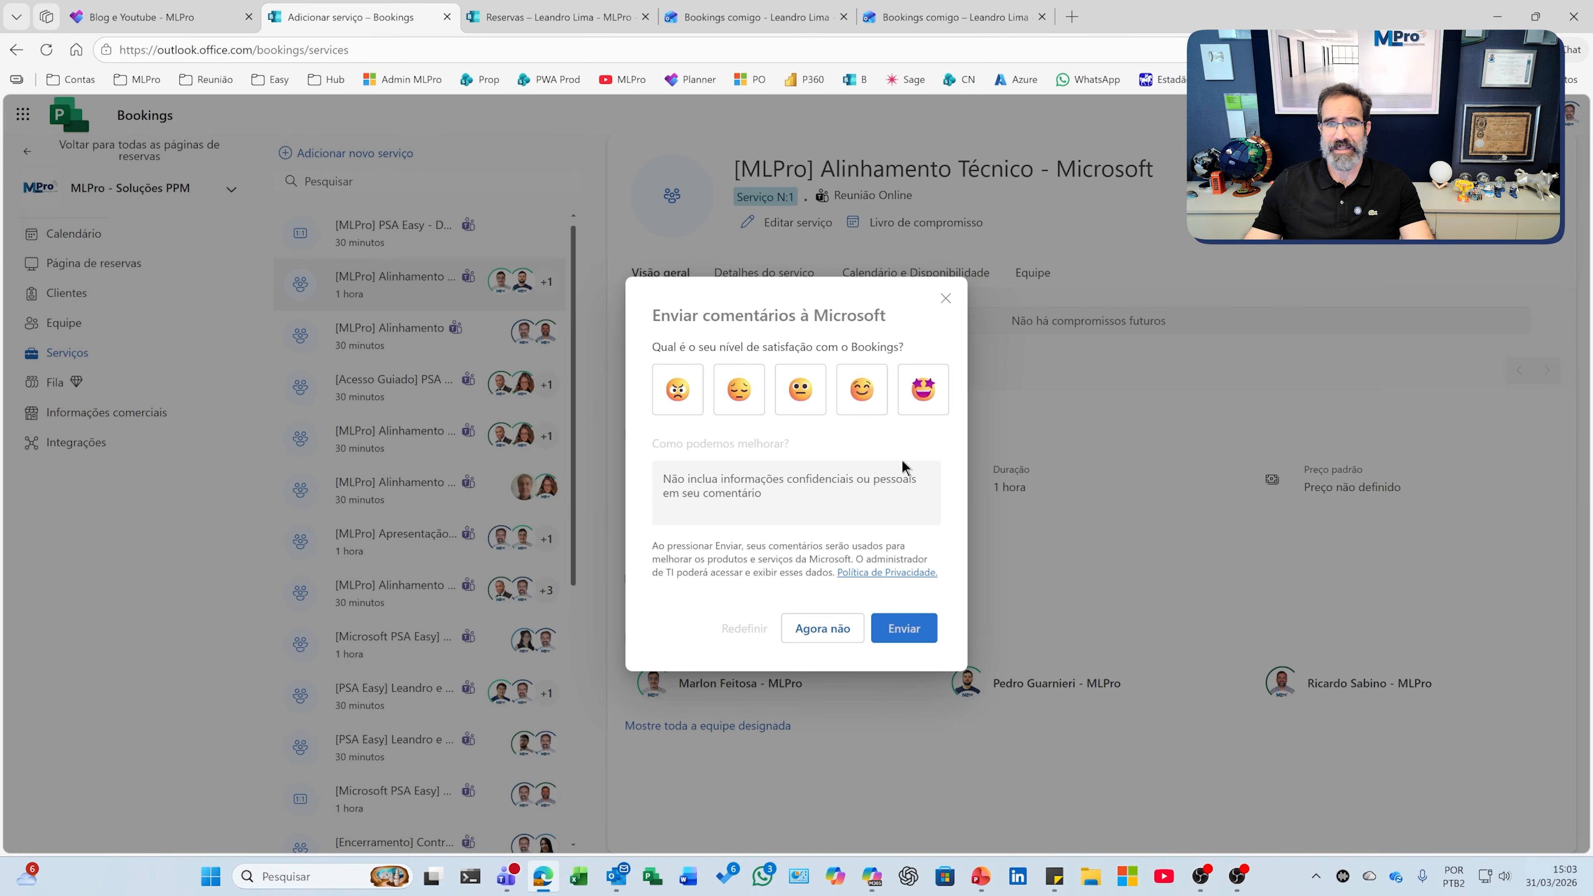
left_click(943, 301)
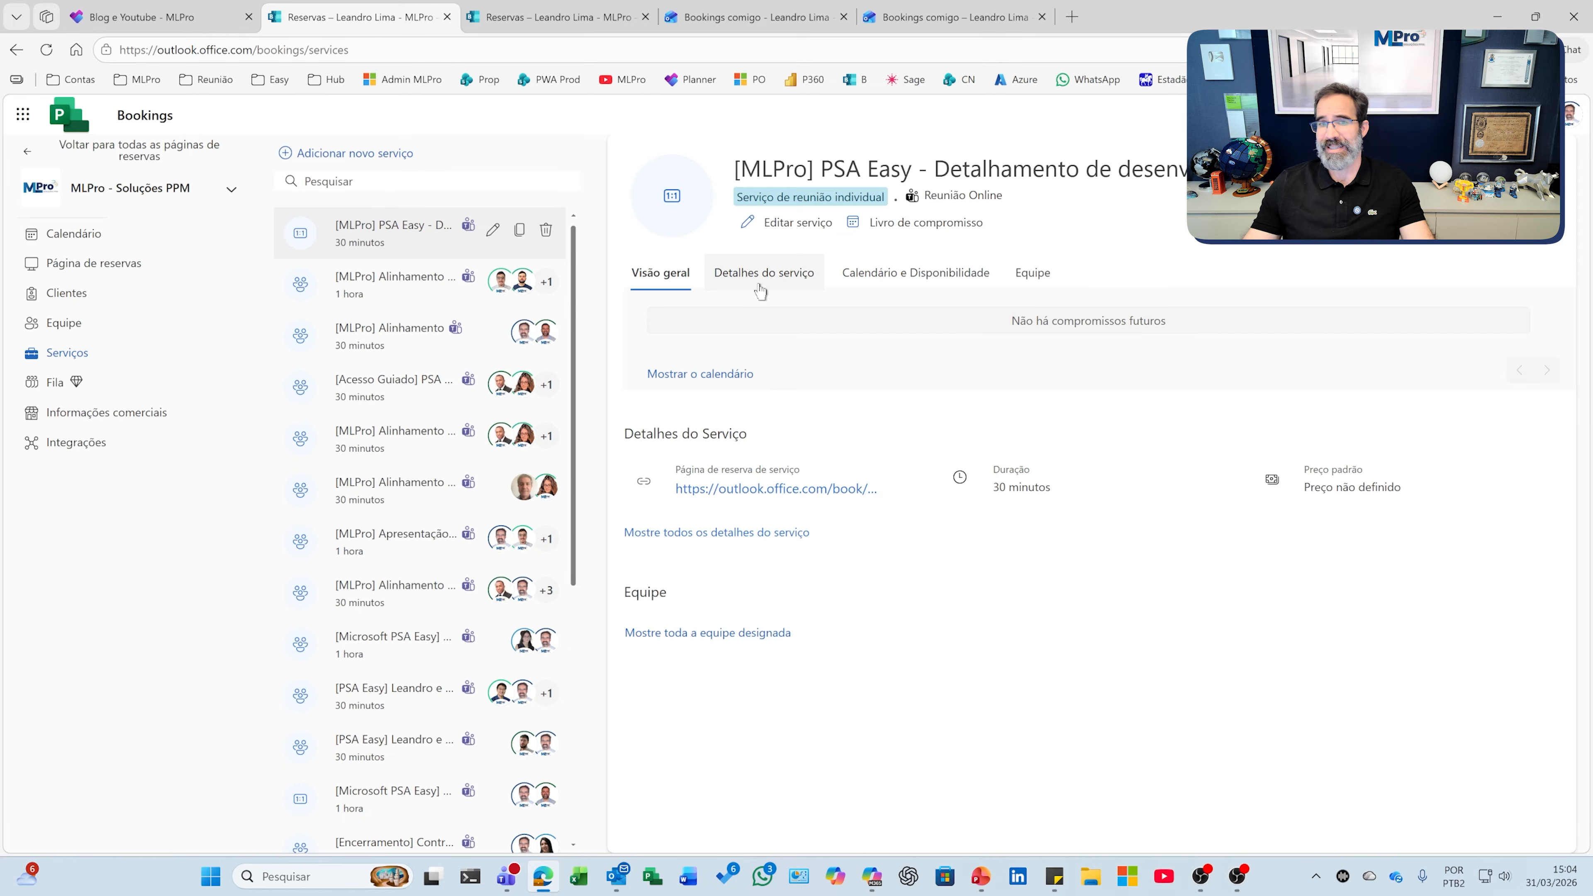
Open the new PSA Easy test service for editing and view its scheduling policy and general availability choices.
left_click(792, 225)
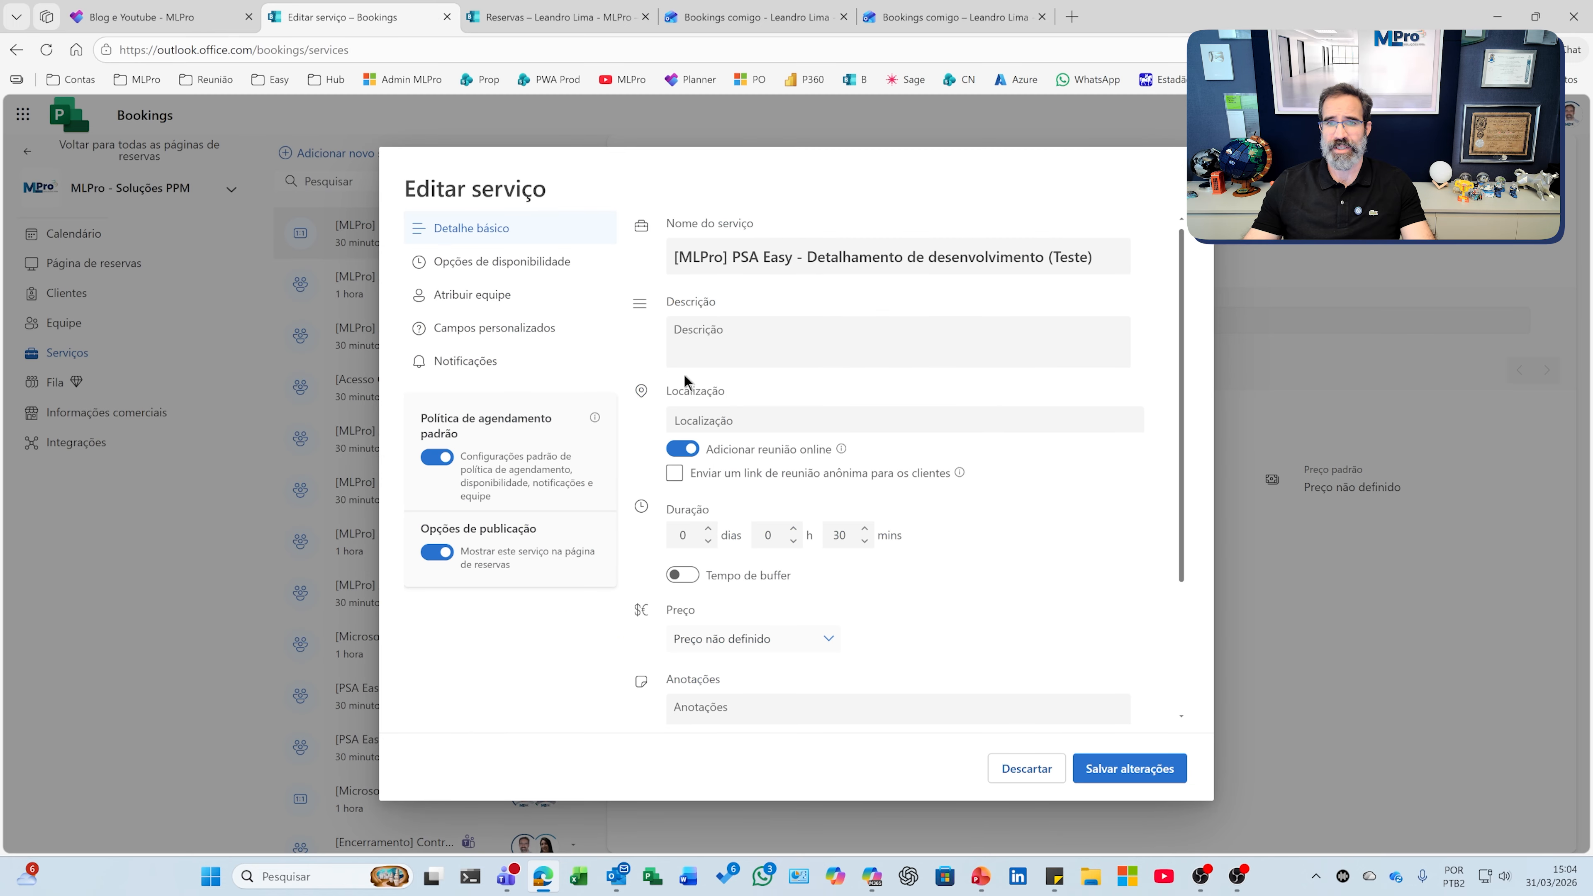
left_click(482, 262)
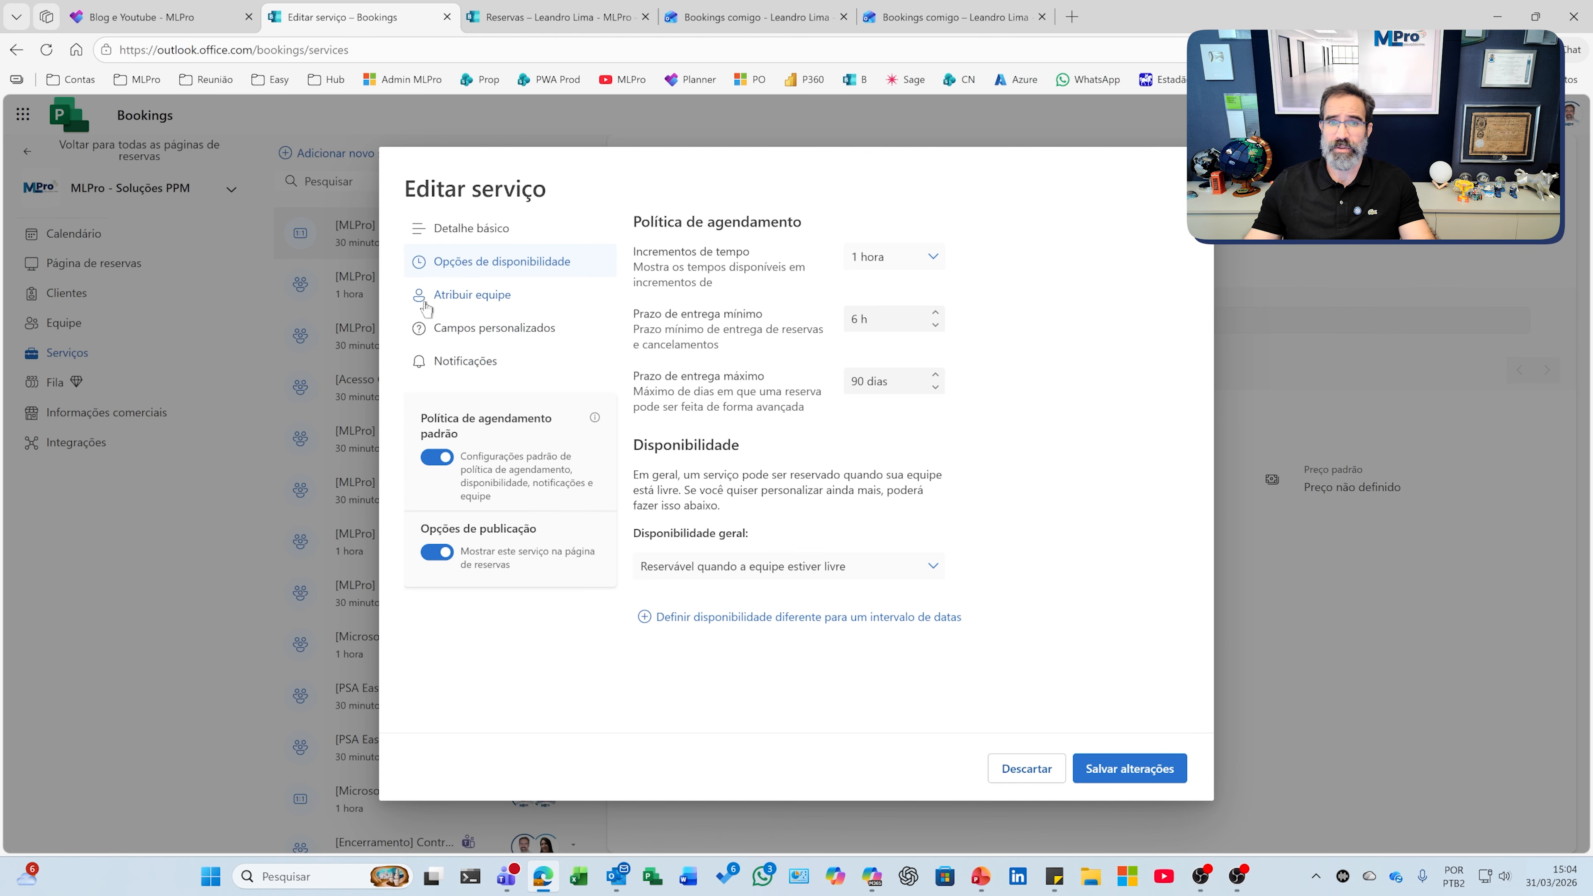
left_click(933, 571)
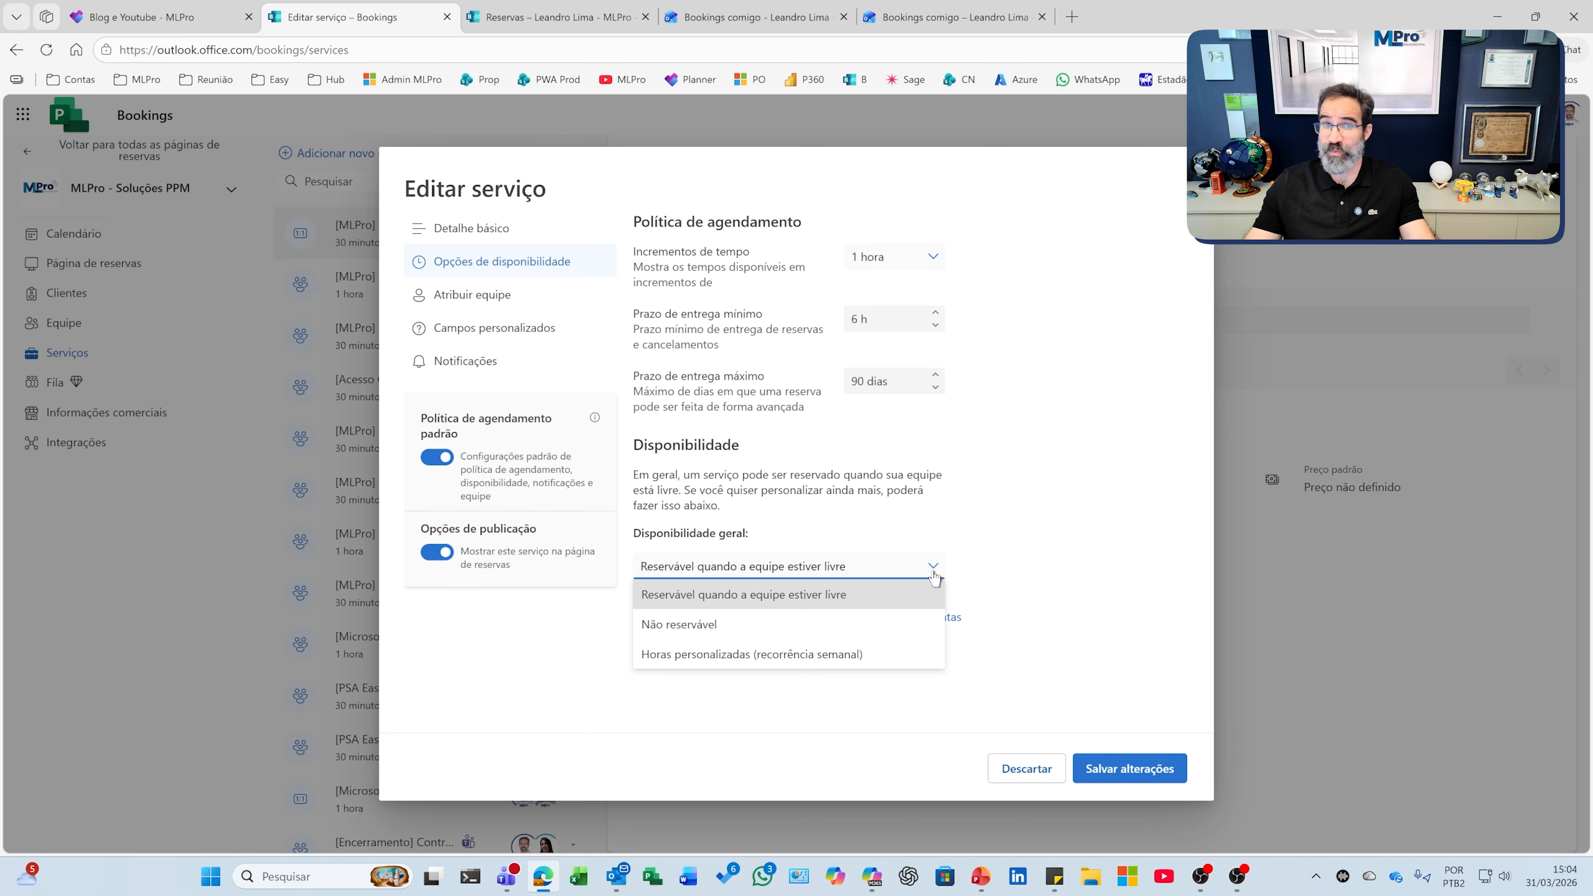
left_click(1129, 446)
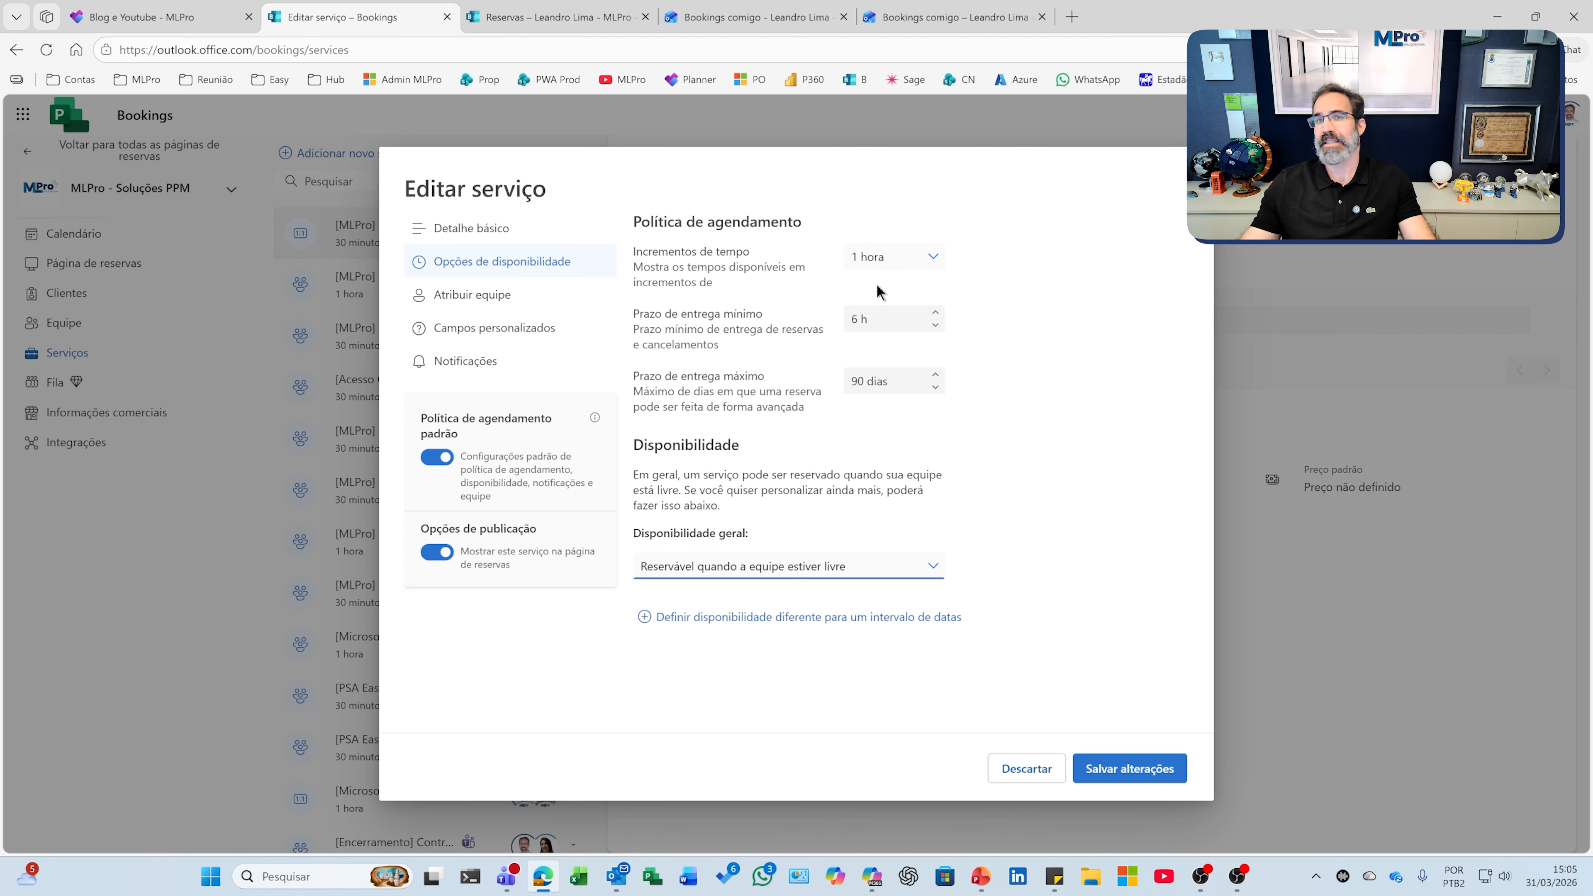
View the time increment choices in the scheduling policy and open the service's team assignment settings.
left_click(891, 264)
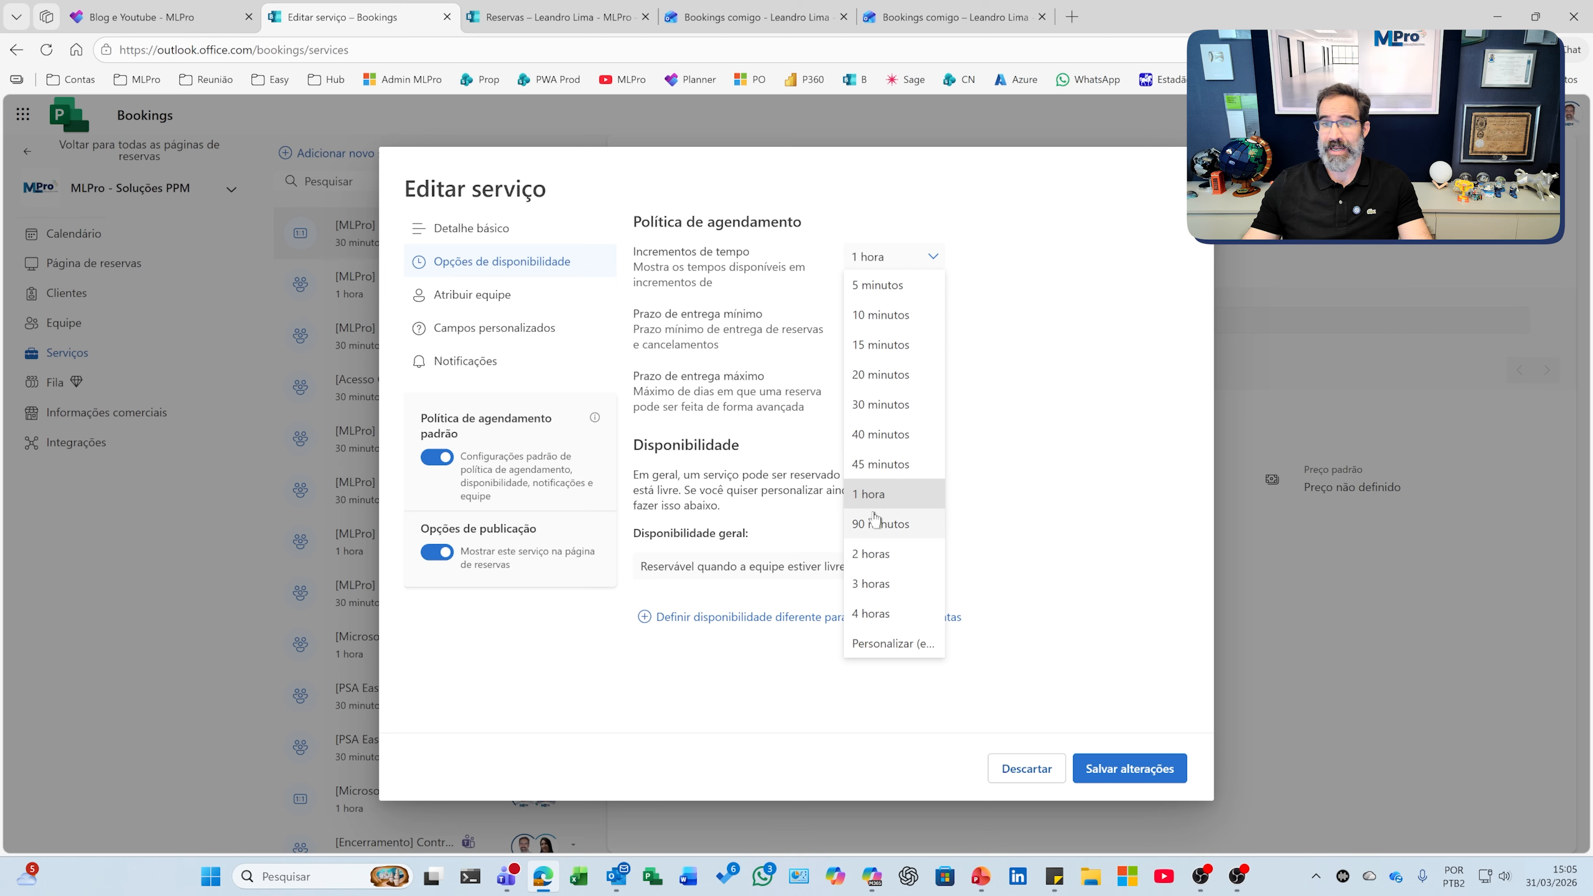
left_click(1029, 368)
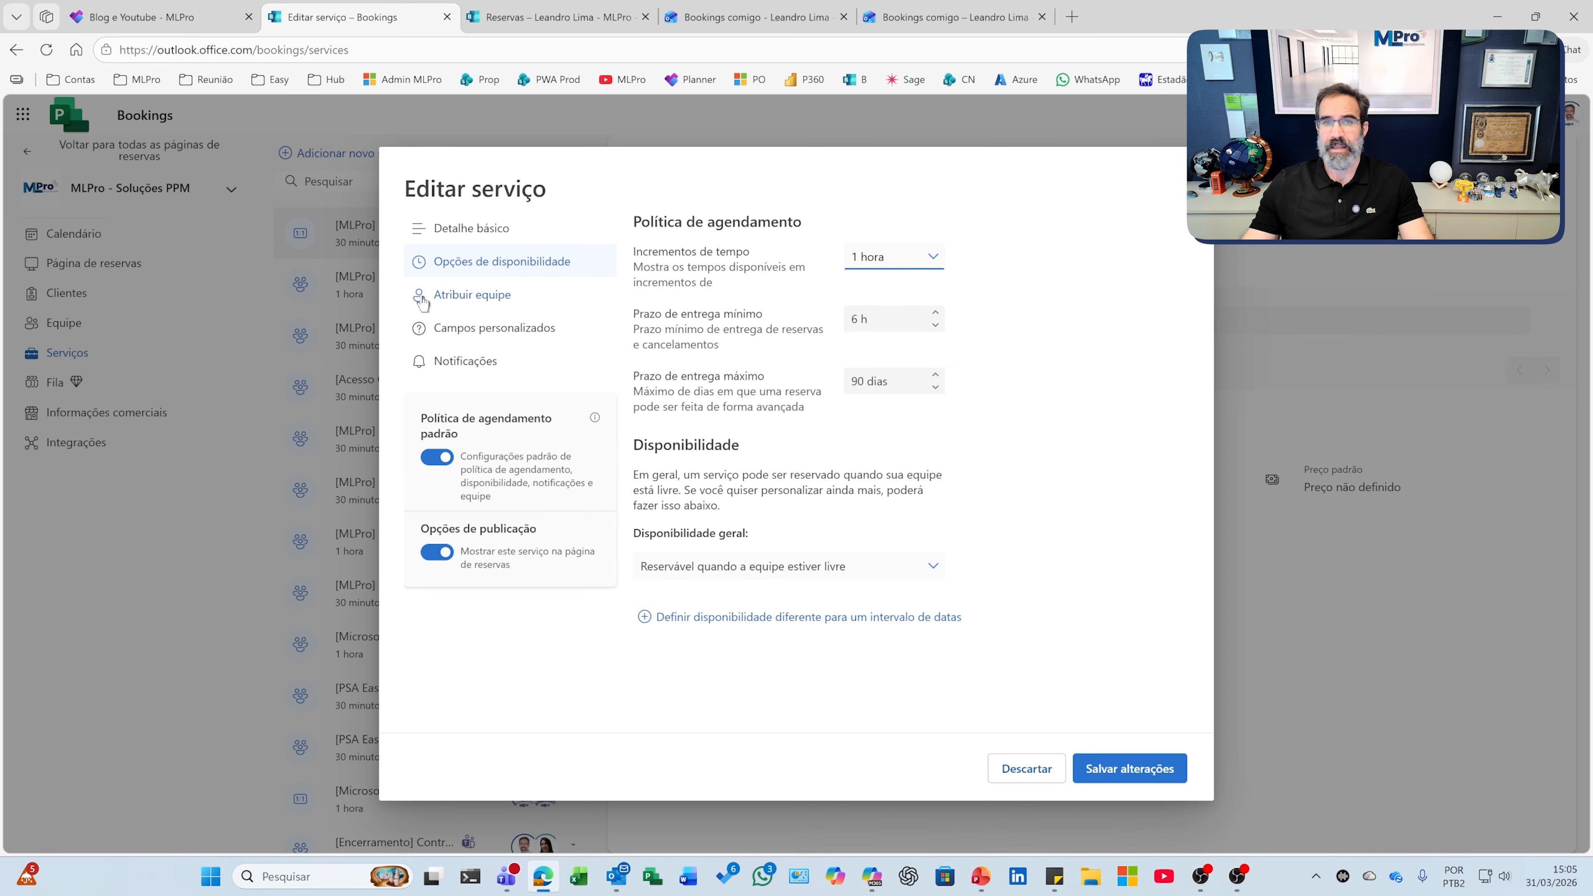
left_click(490, 305)
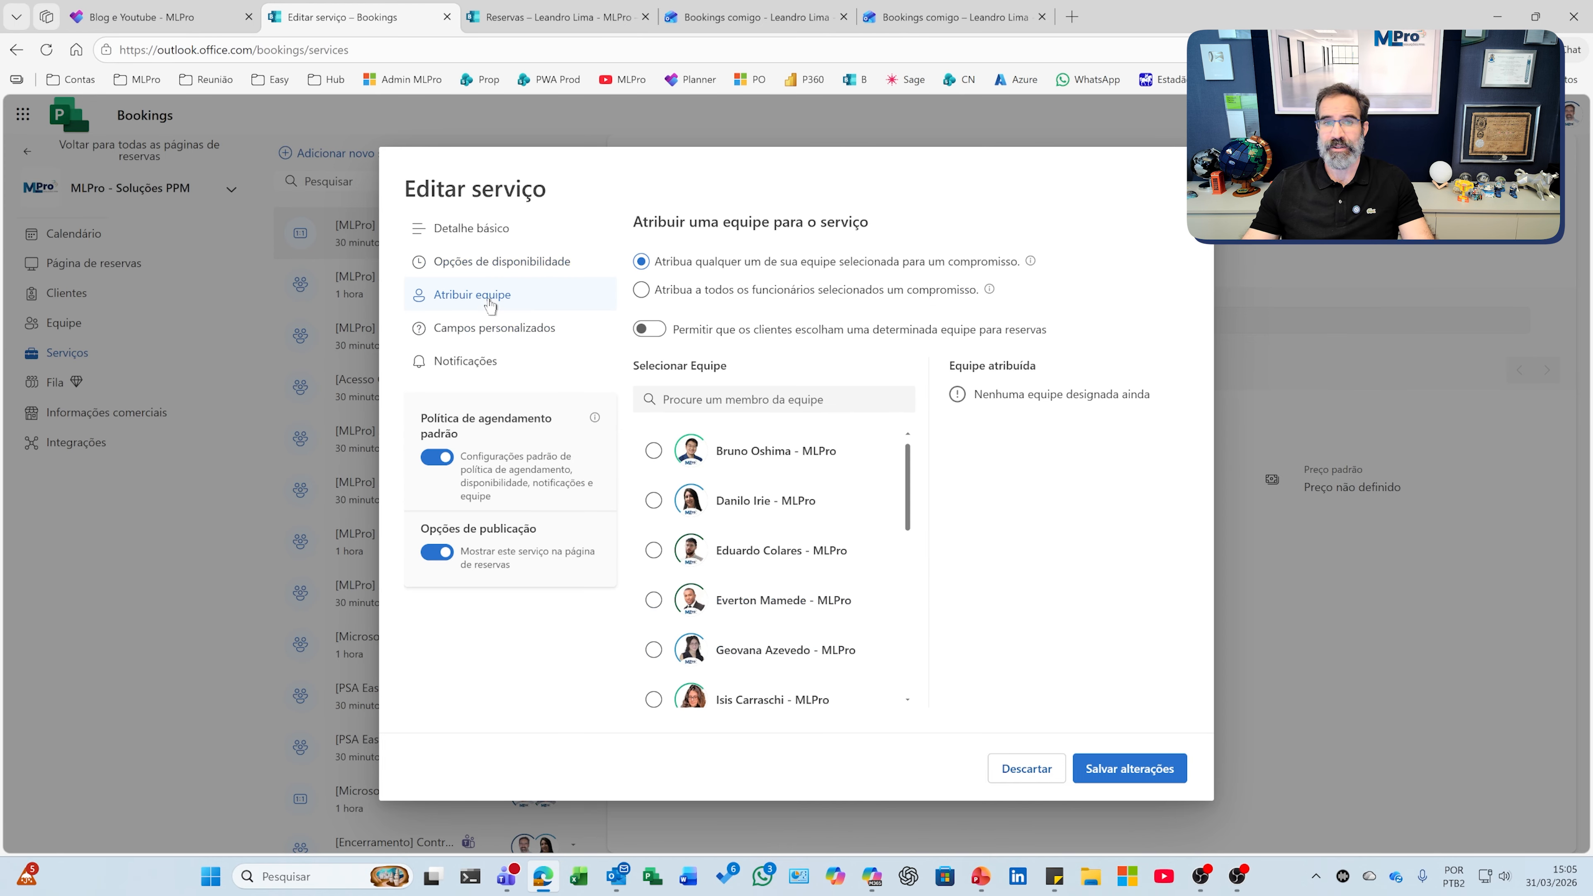
left_click(653, 450)
left_click(653, 496)
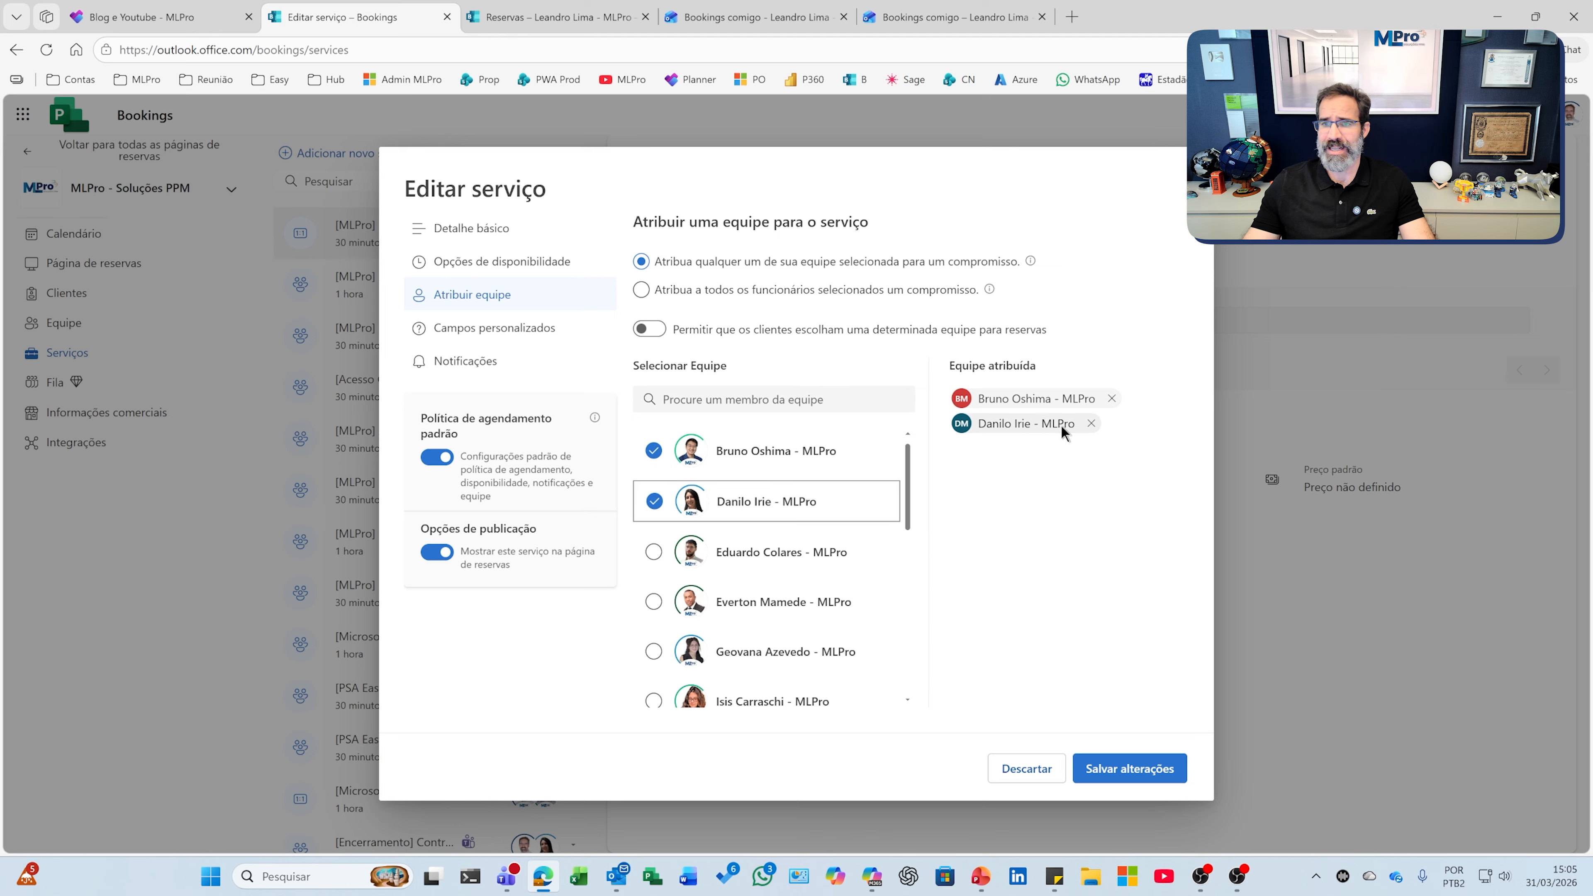
left_click(1112, 398)
left_click(1092, 399)
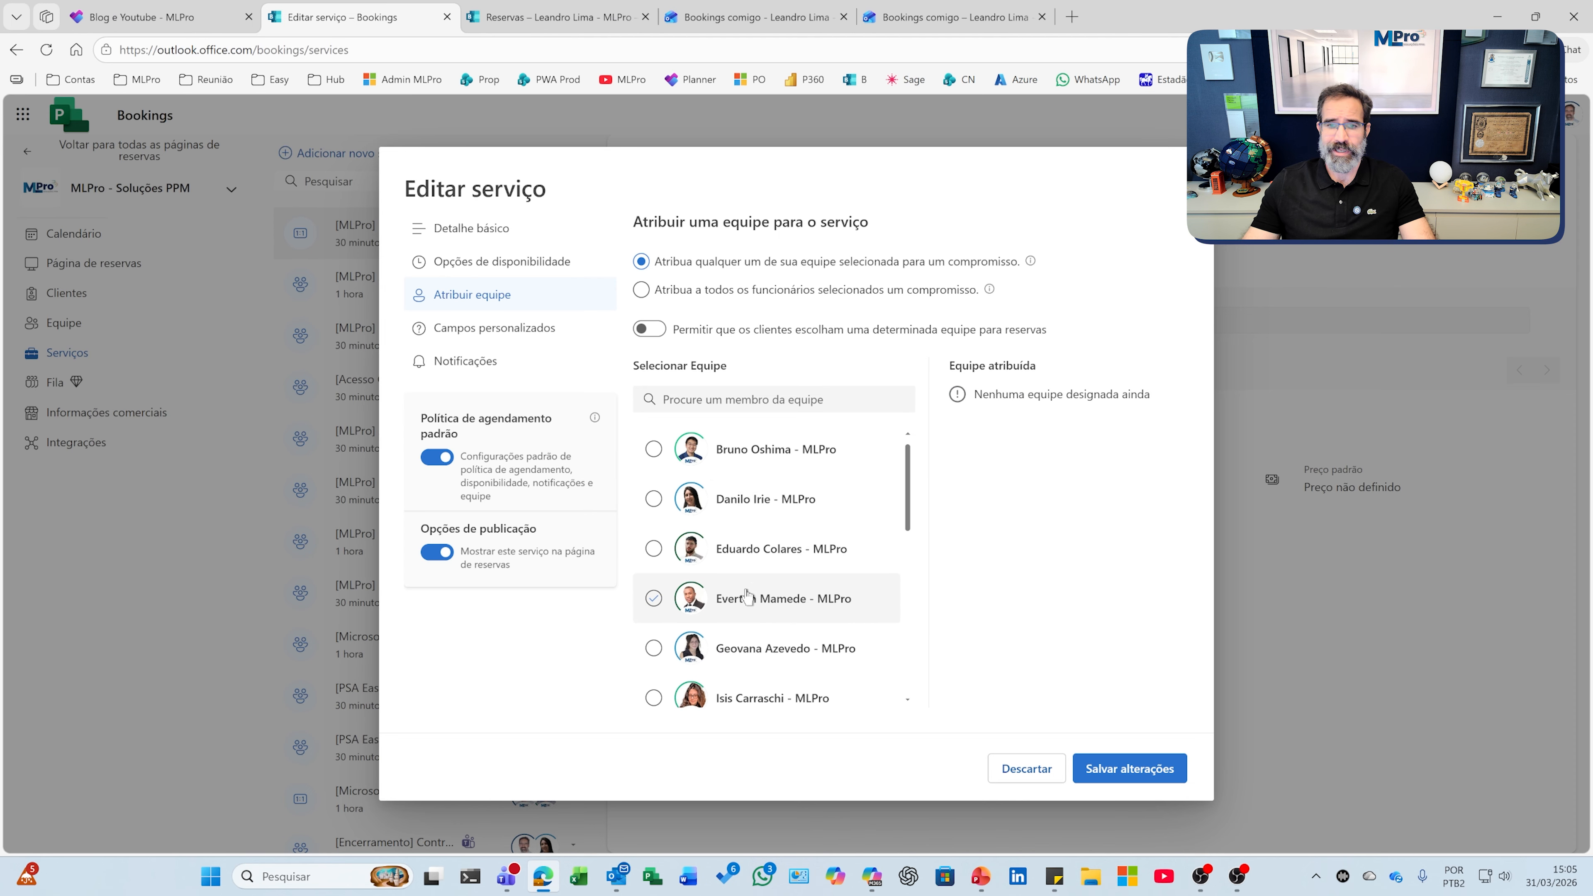
Assign two team members to the service, replacing the second one picked with another colleague further down the staff list.
scroll(744, 600, "down", 5)
scroll(743, 589, "down", 1)
scroll(753, 552, "up", 3)
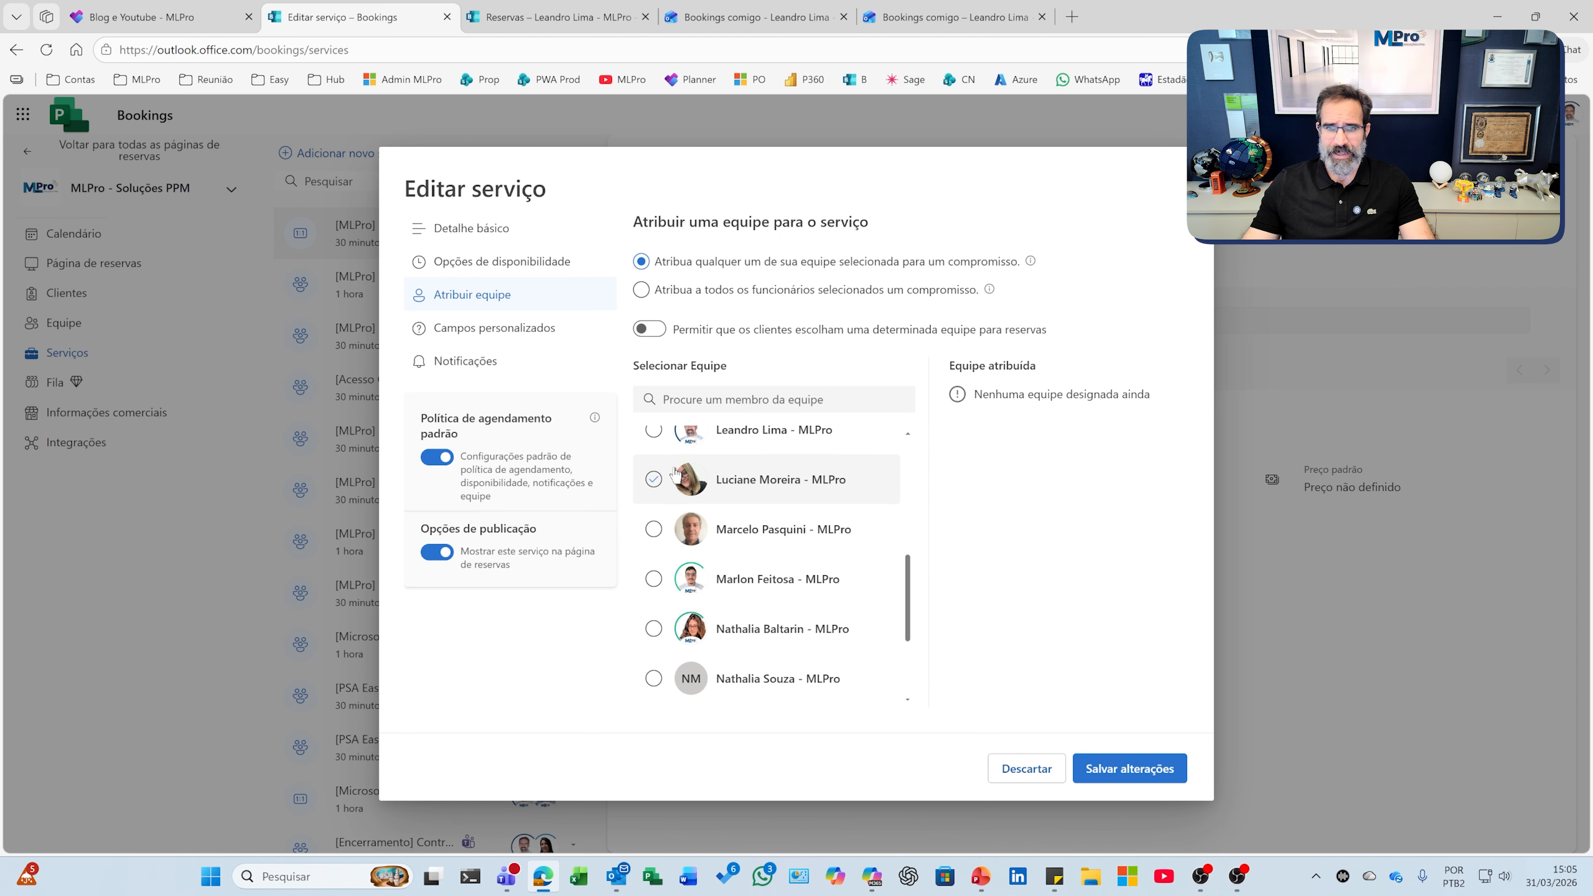
left_click(818, 502)
scroll(721, 530, "up", 1)
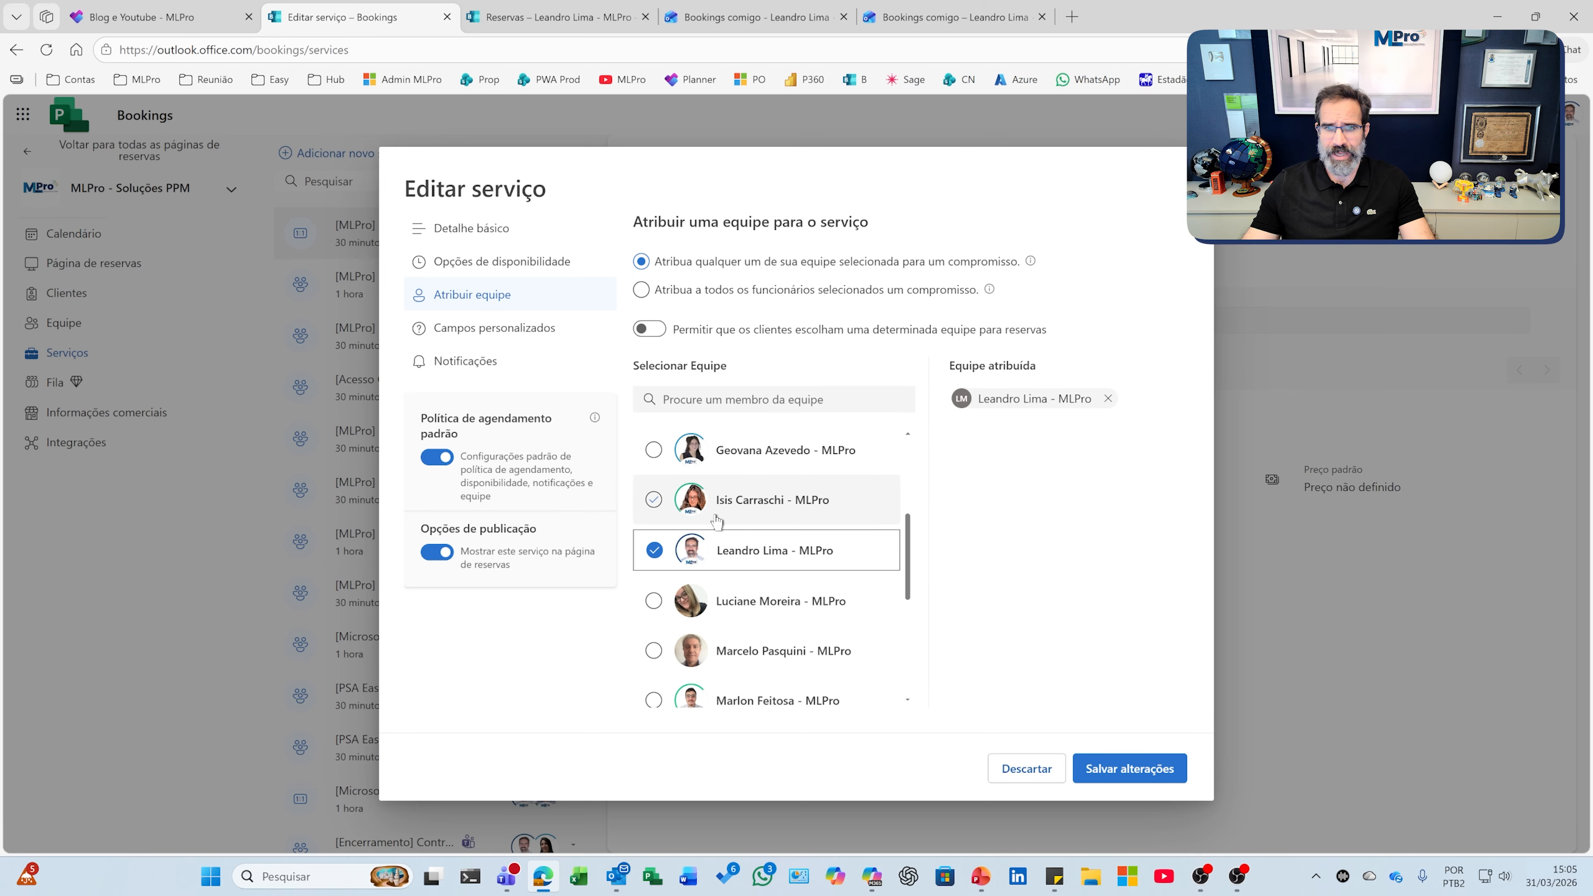
left_click(718, 507)
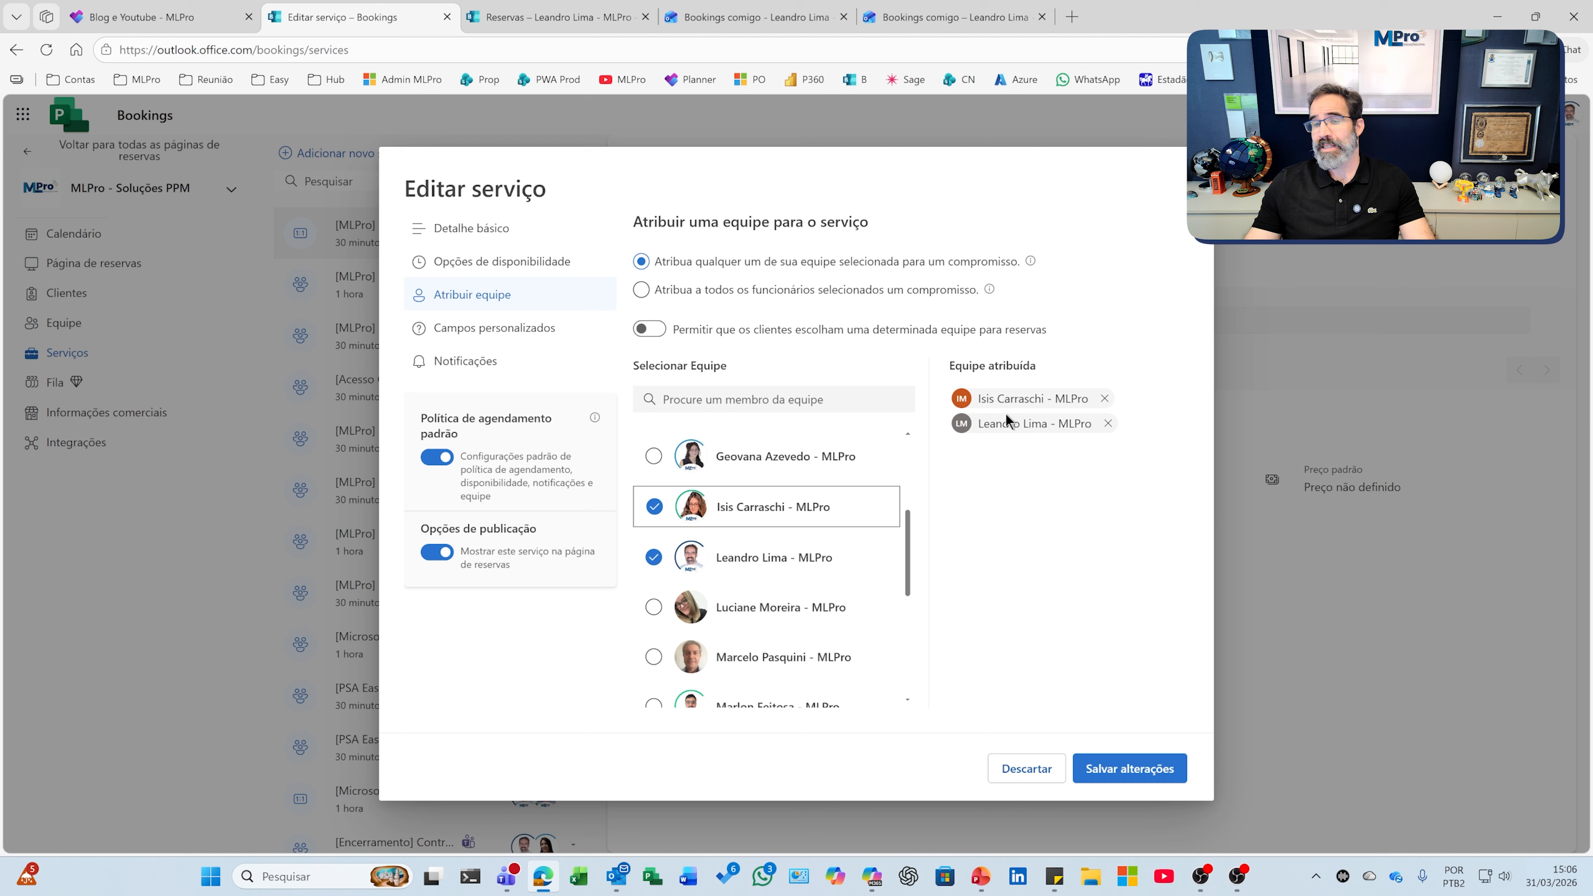
left_click(653, 507)
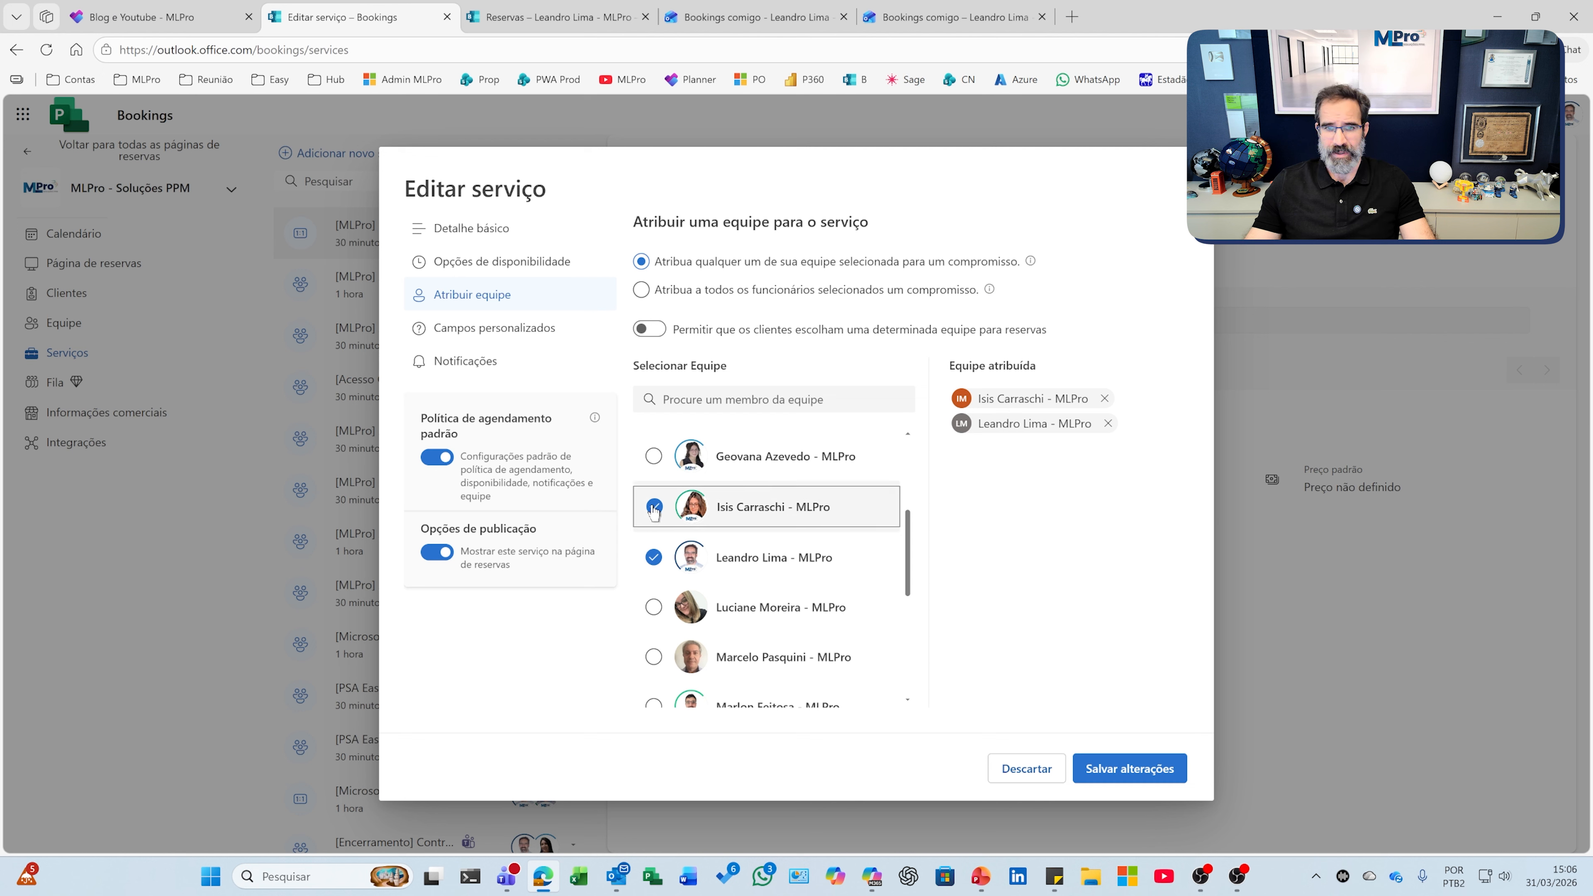
scroll(721, 621, "down", 2)
scroll(745, 615, "down", 1)
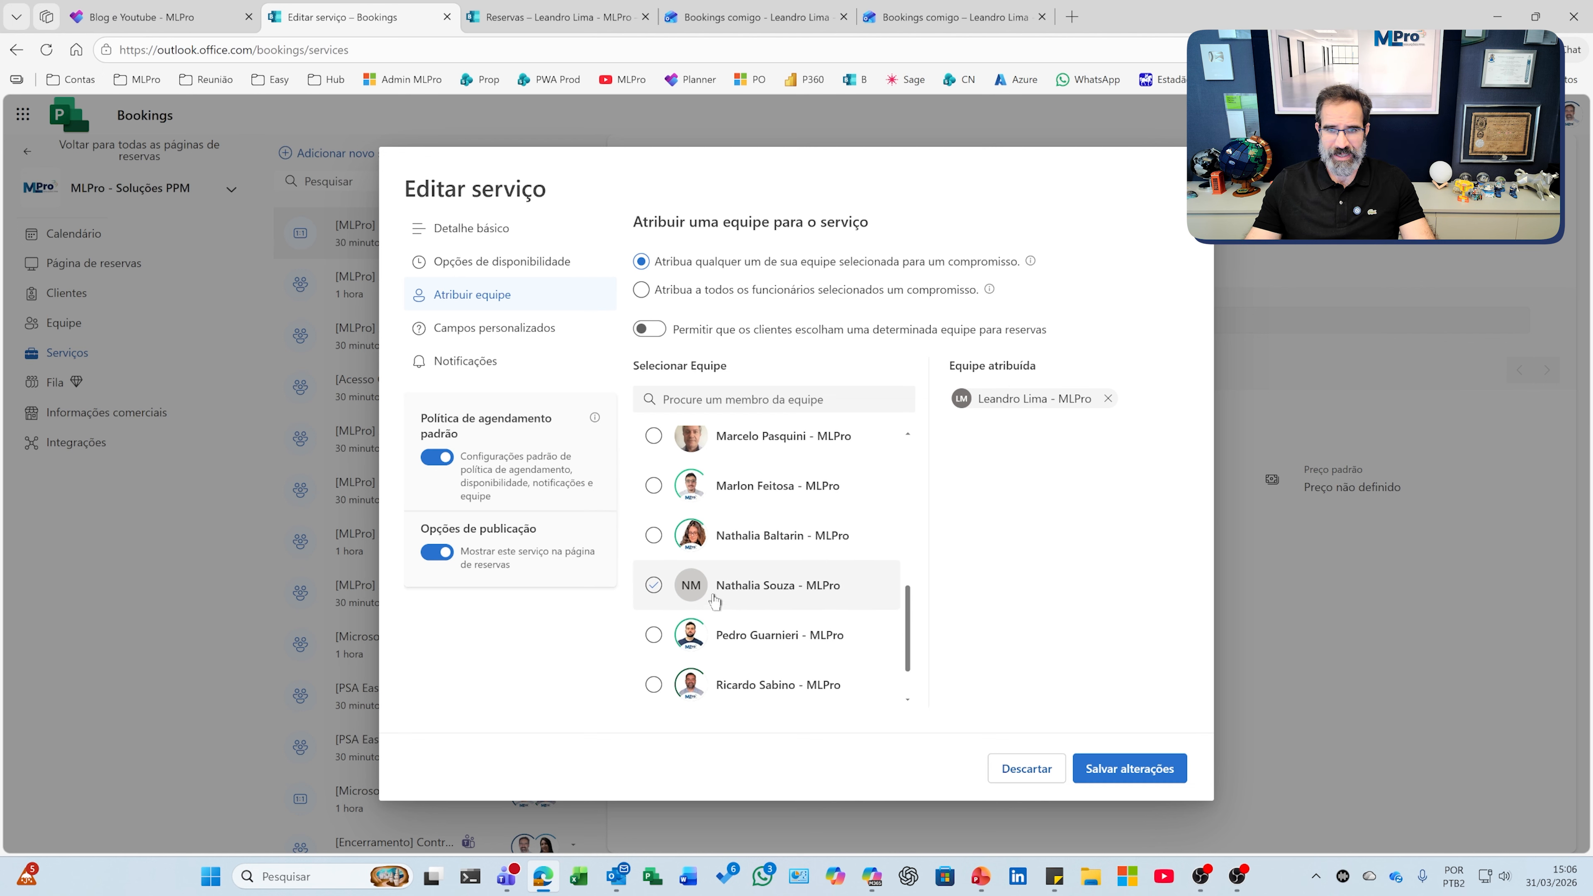
left_click(654, 536)
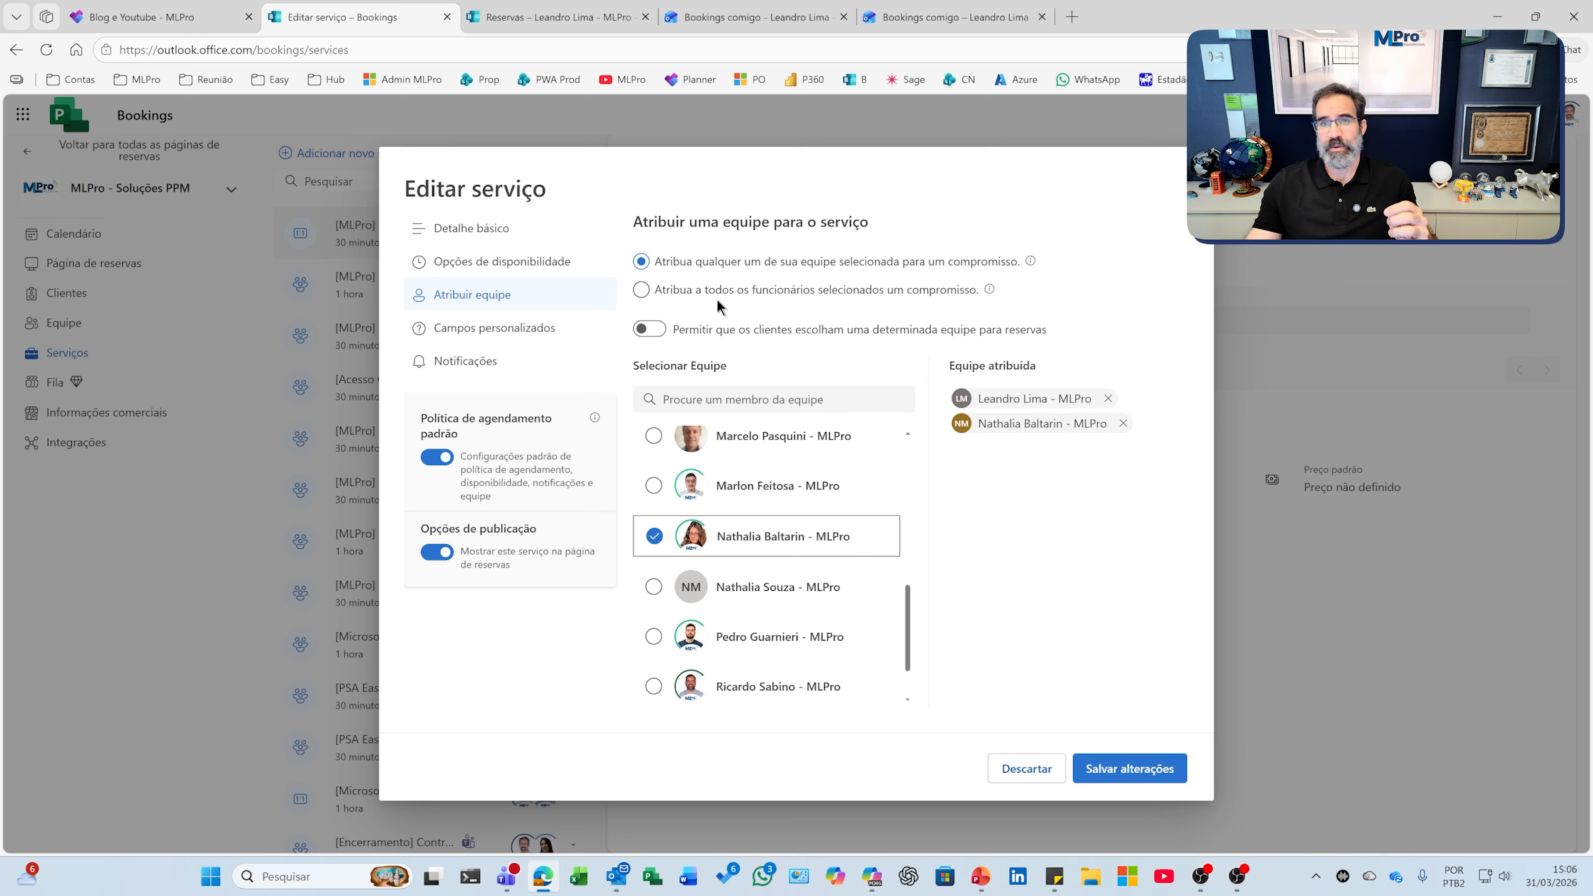
Assign all selected staff to each appointment and try out the option that lets customers see the team's names.
left_click(668, 290)
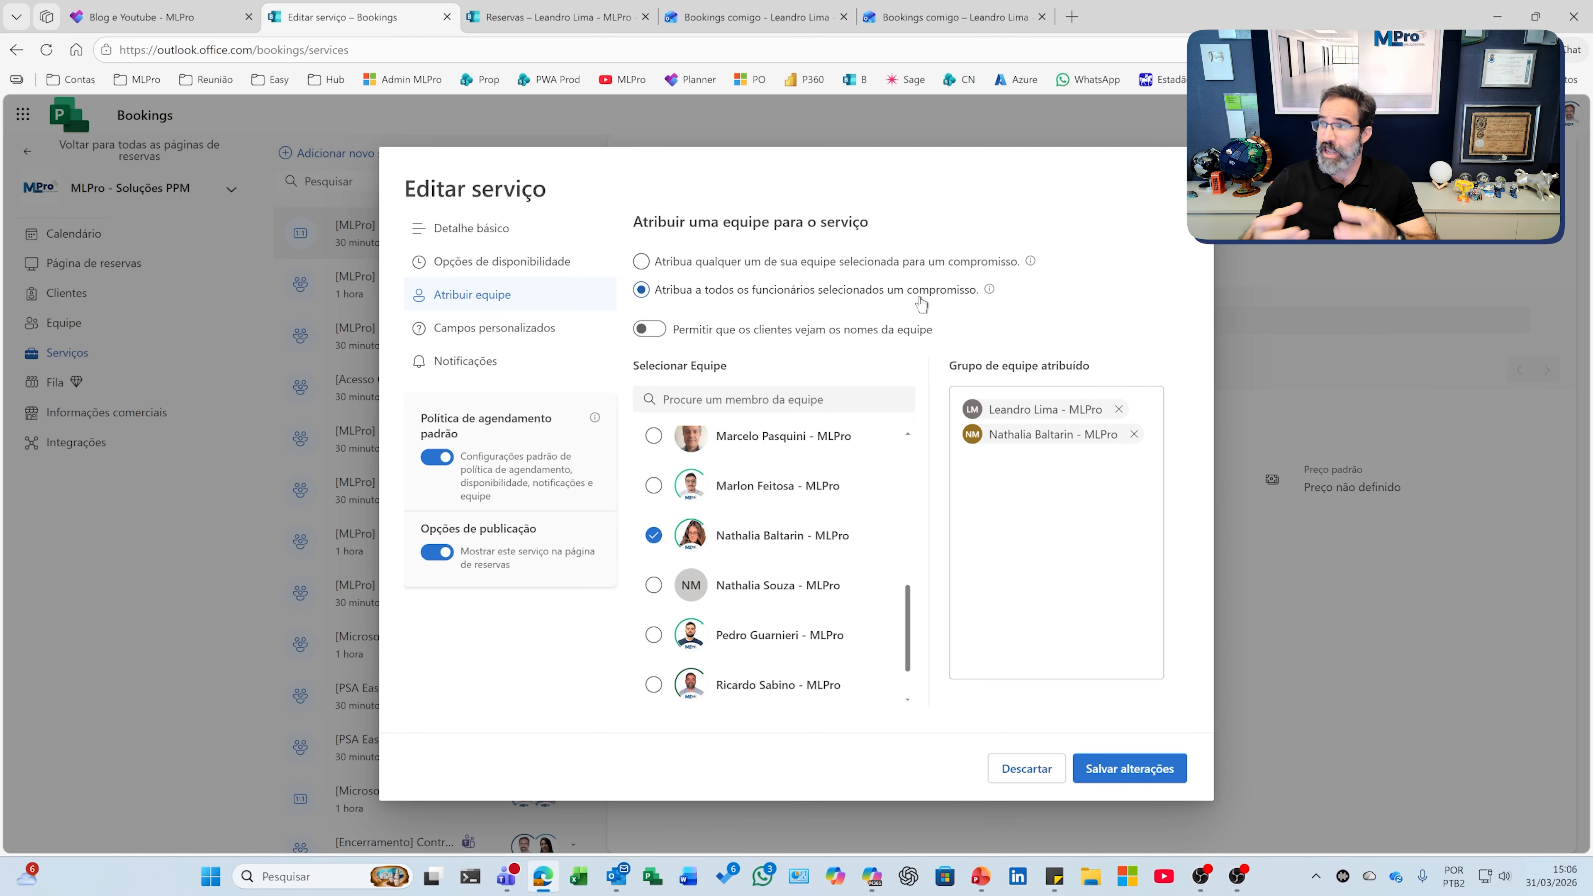
left_click(651, 332)
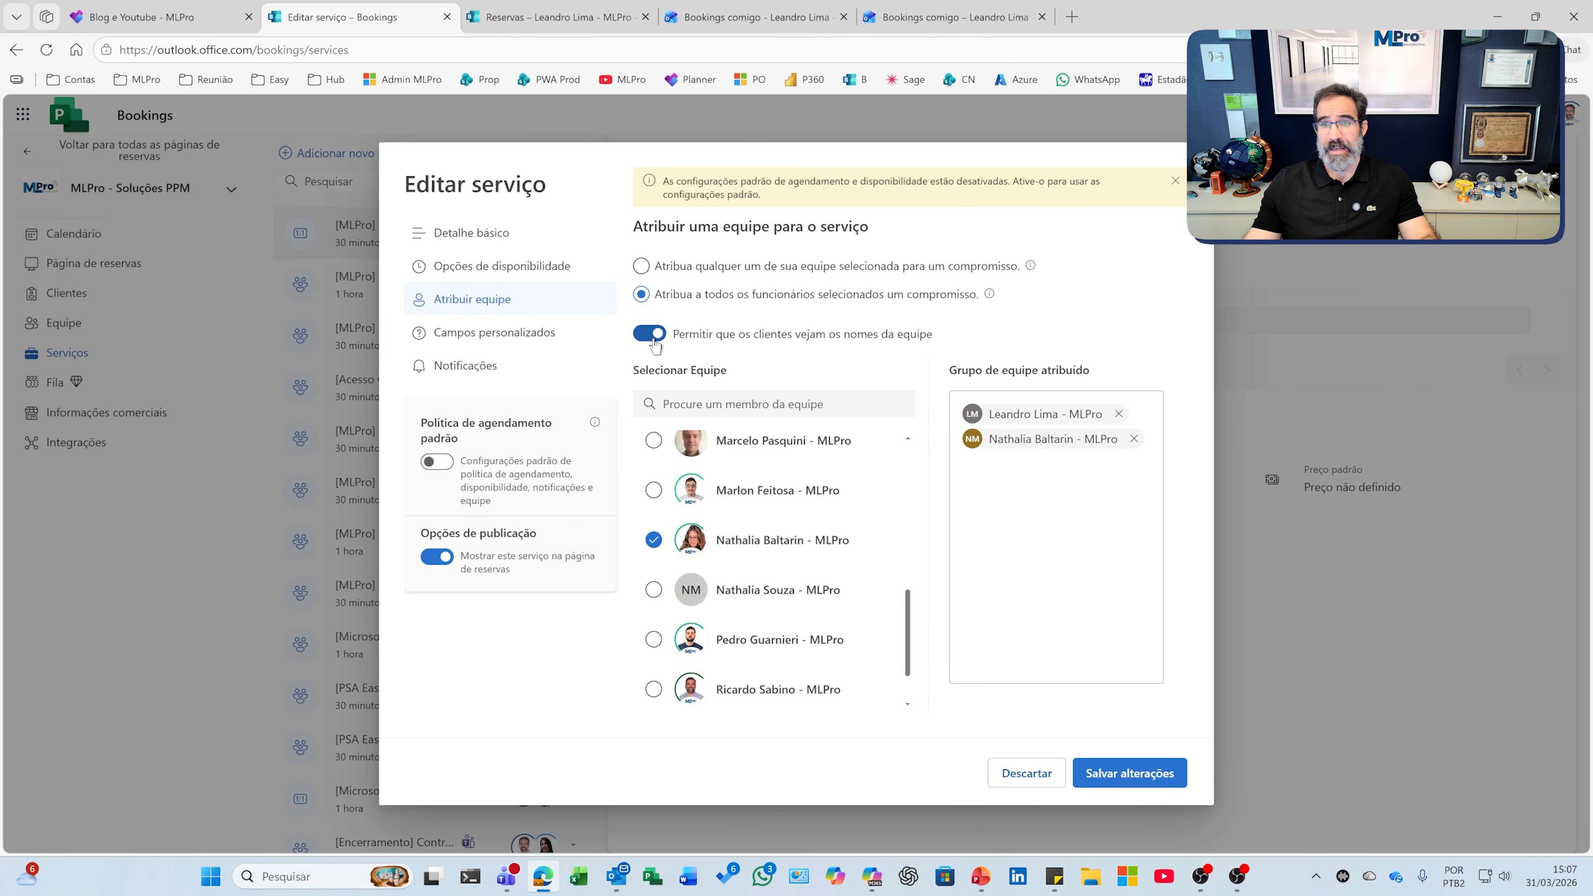
left_click(651, 333)
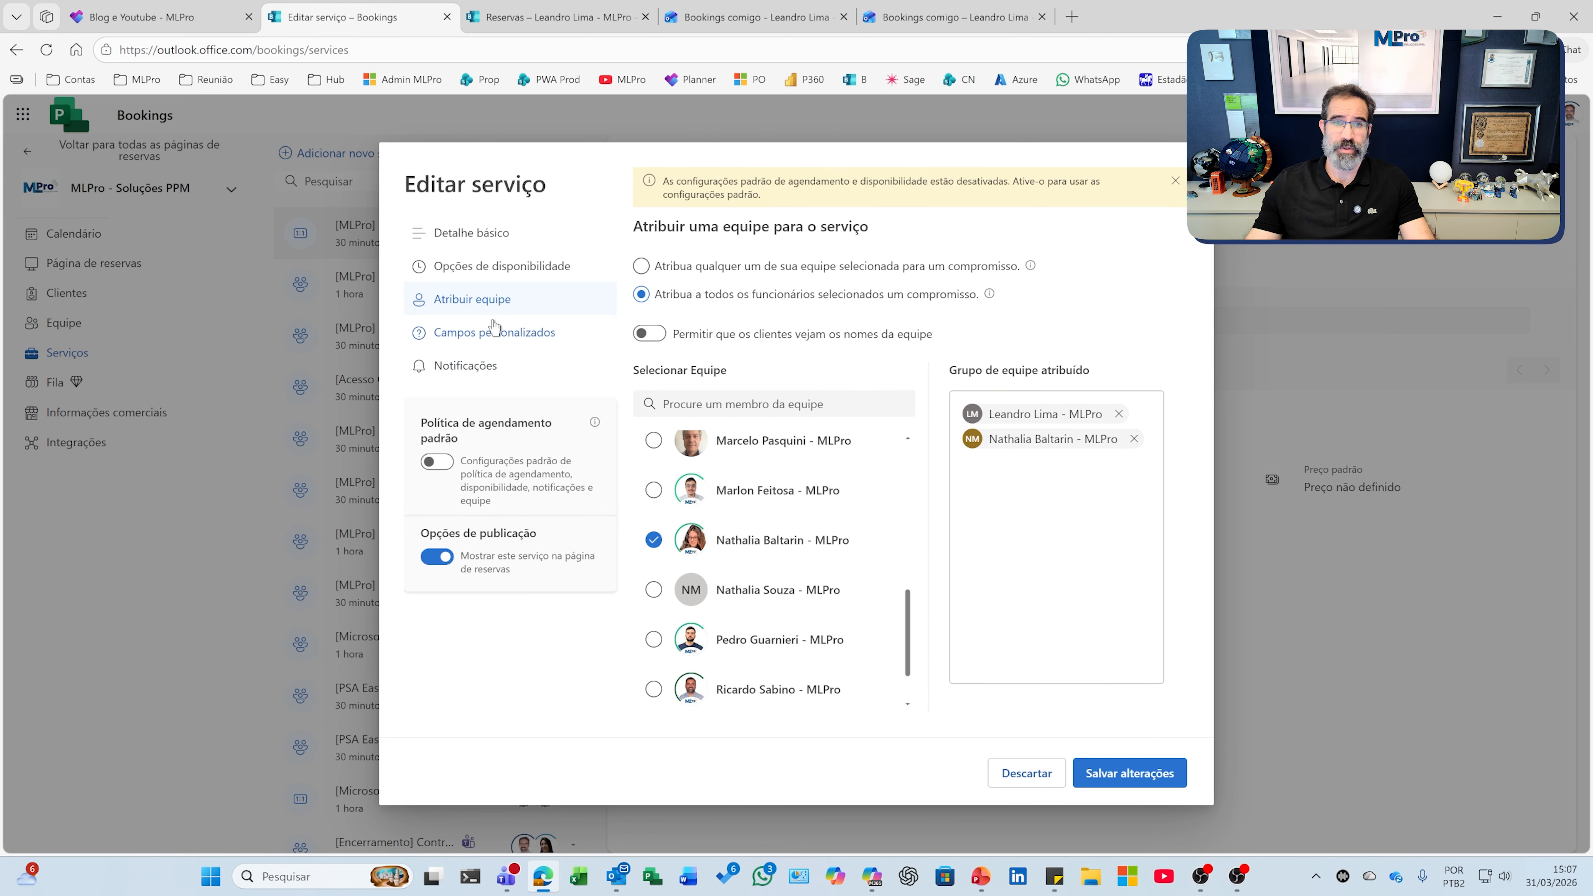
Review the service's customer information and custom fields, trying the required setting for the customer e-mail on and off.
left_click(505, 339)
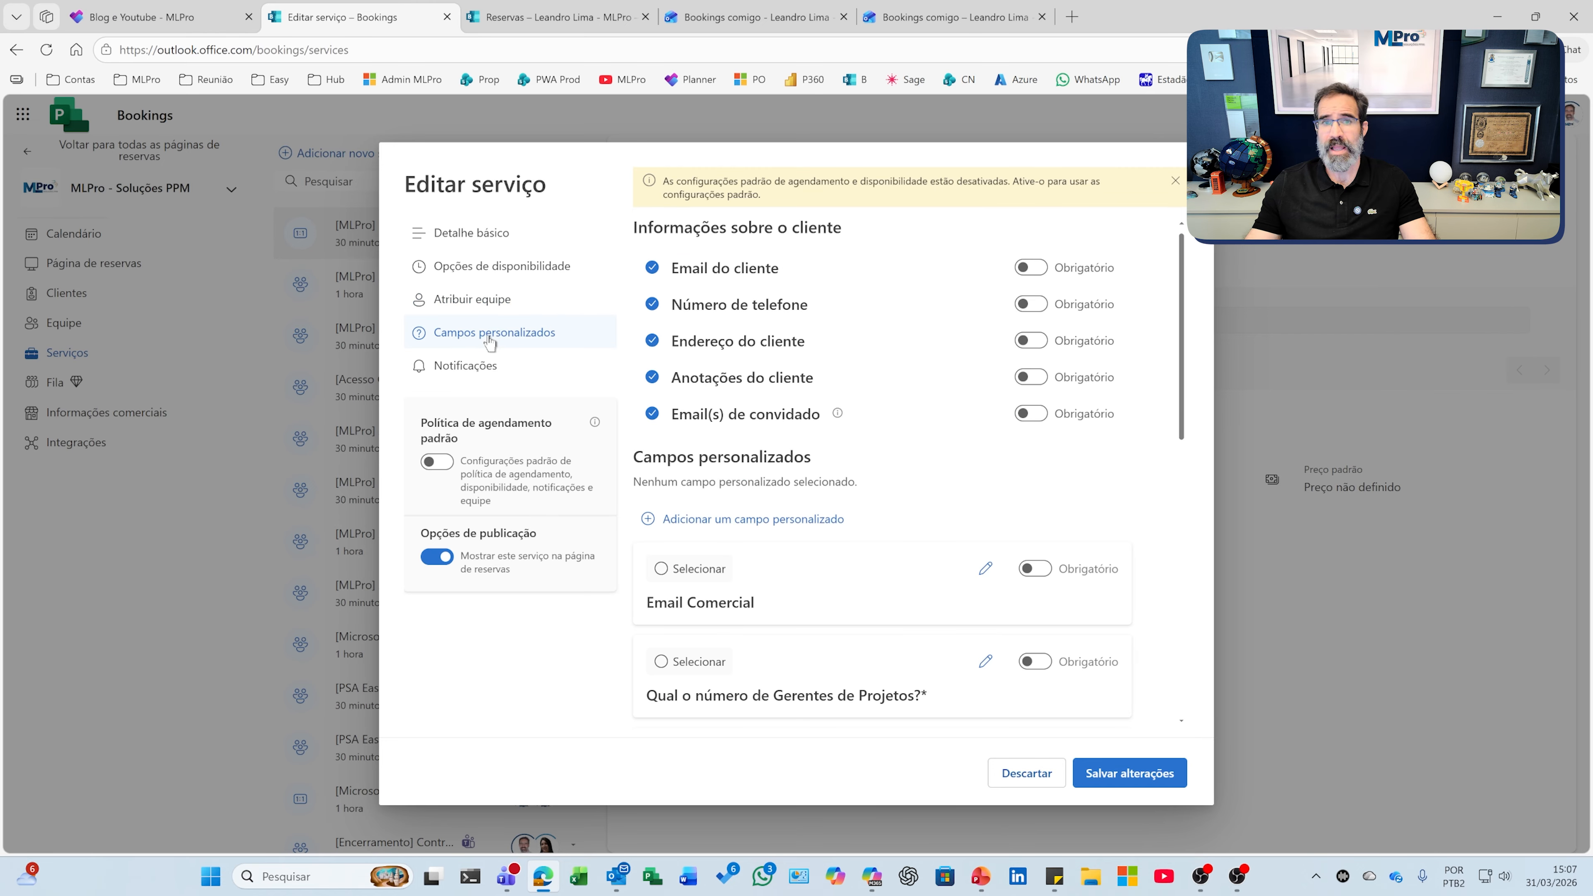
left_click(1037, 268)
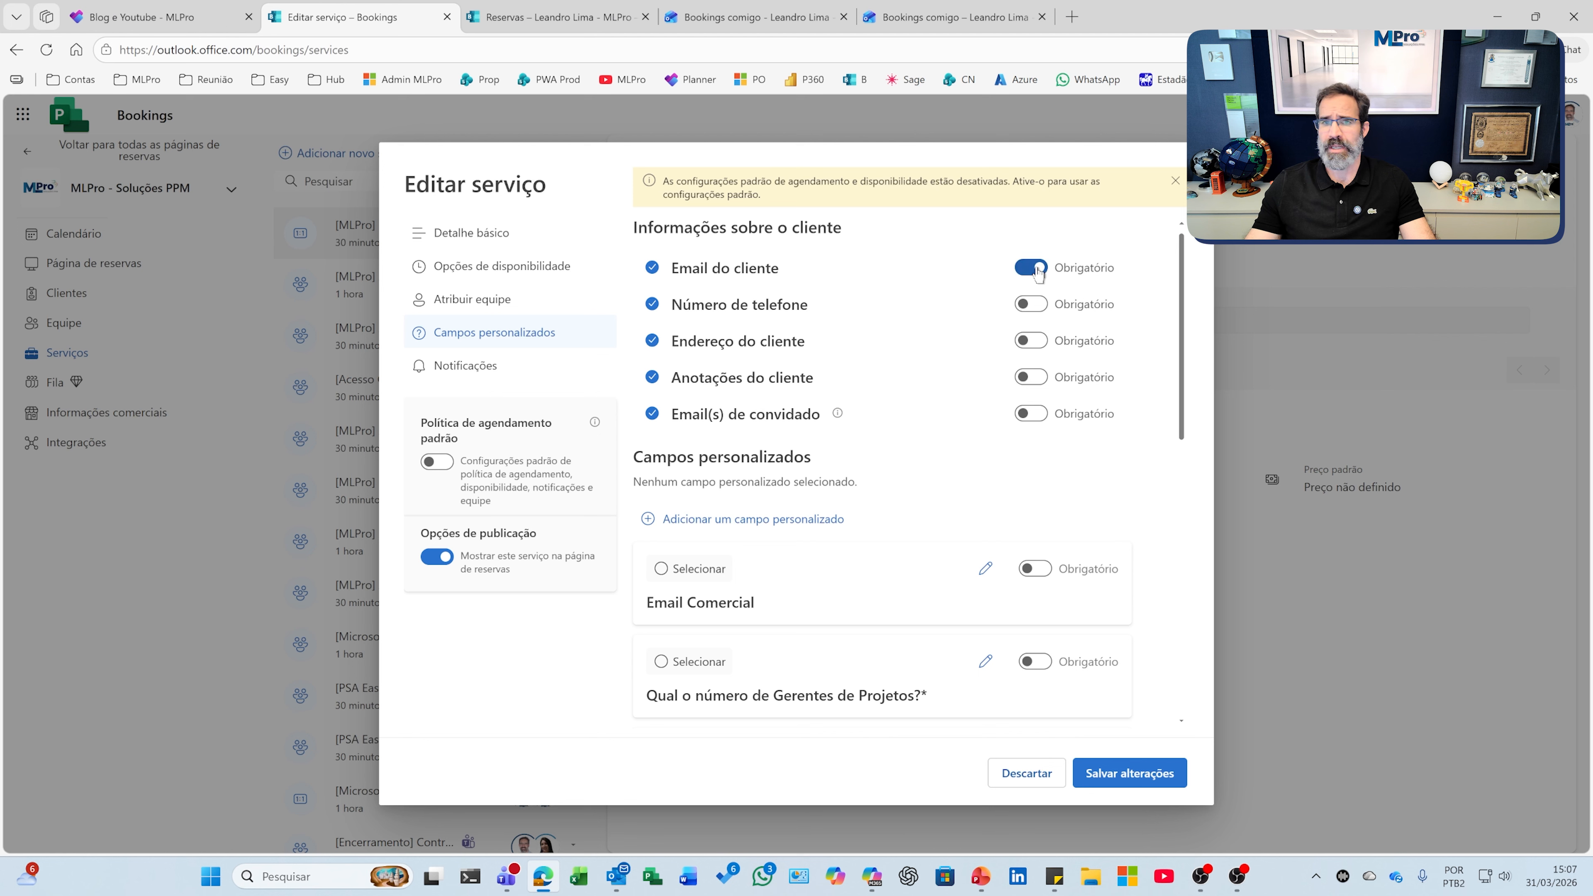
left_click(1037, 269)
scroll(839, 615, "down", 5)
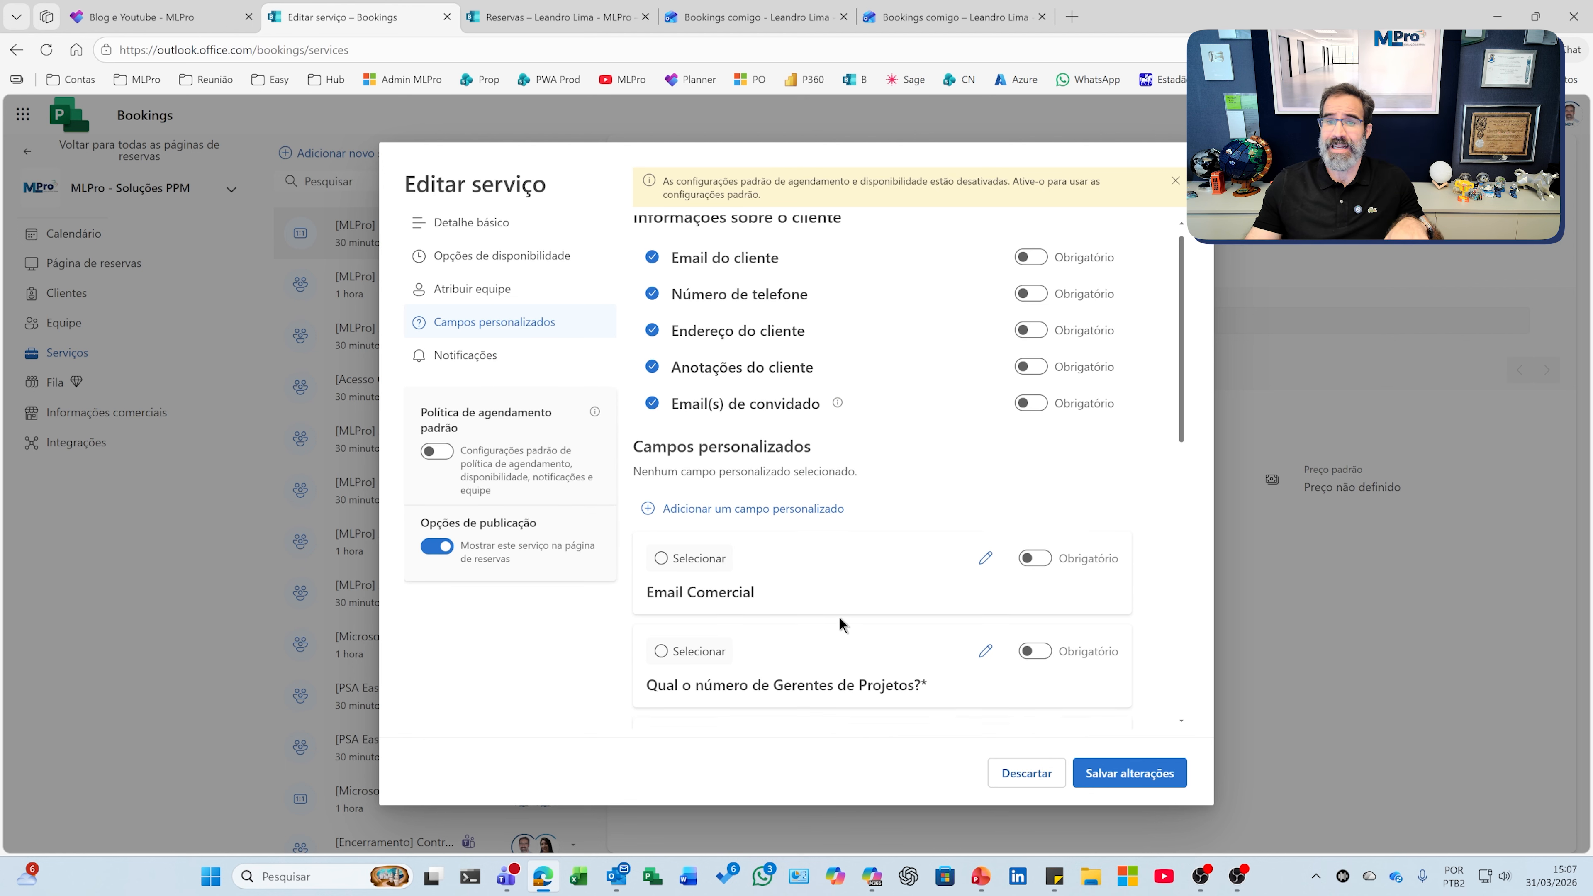
scroll(812, 540, "up", 3)
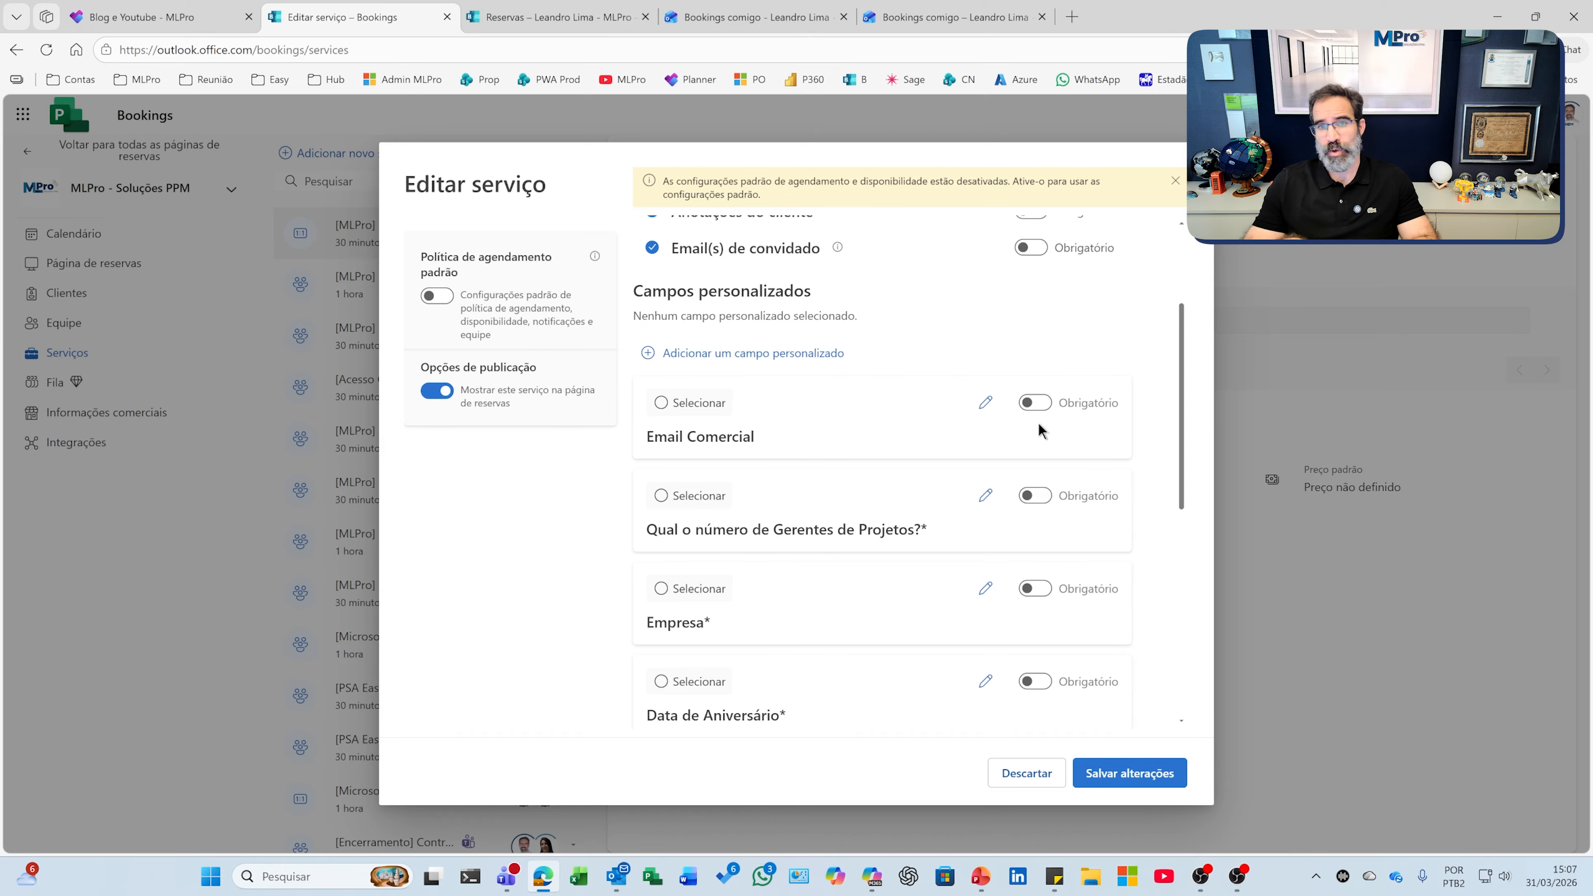
scroll(788, 423, "up", 3)
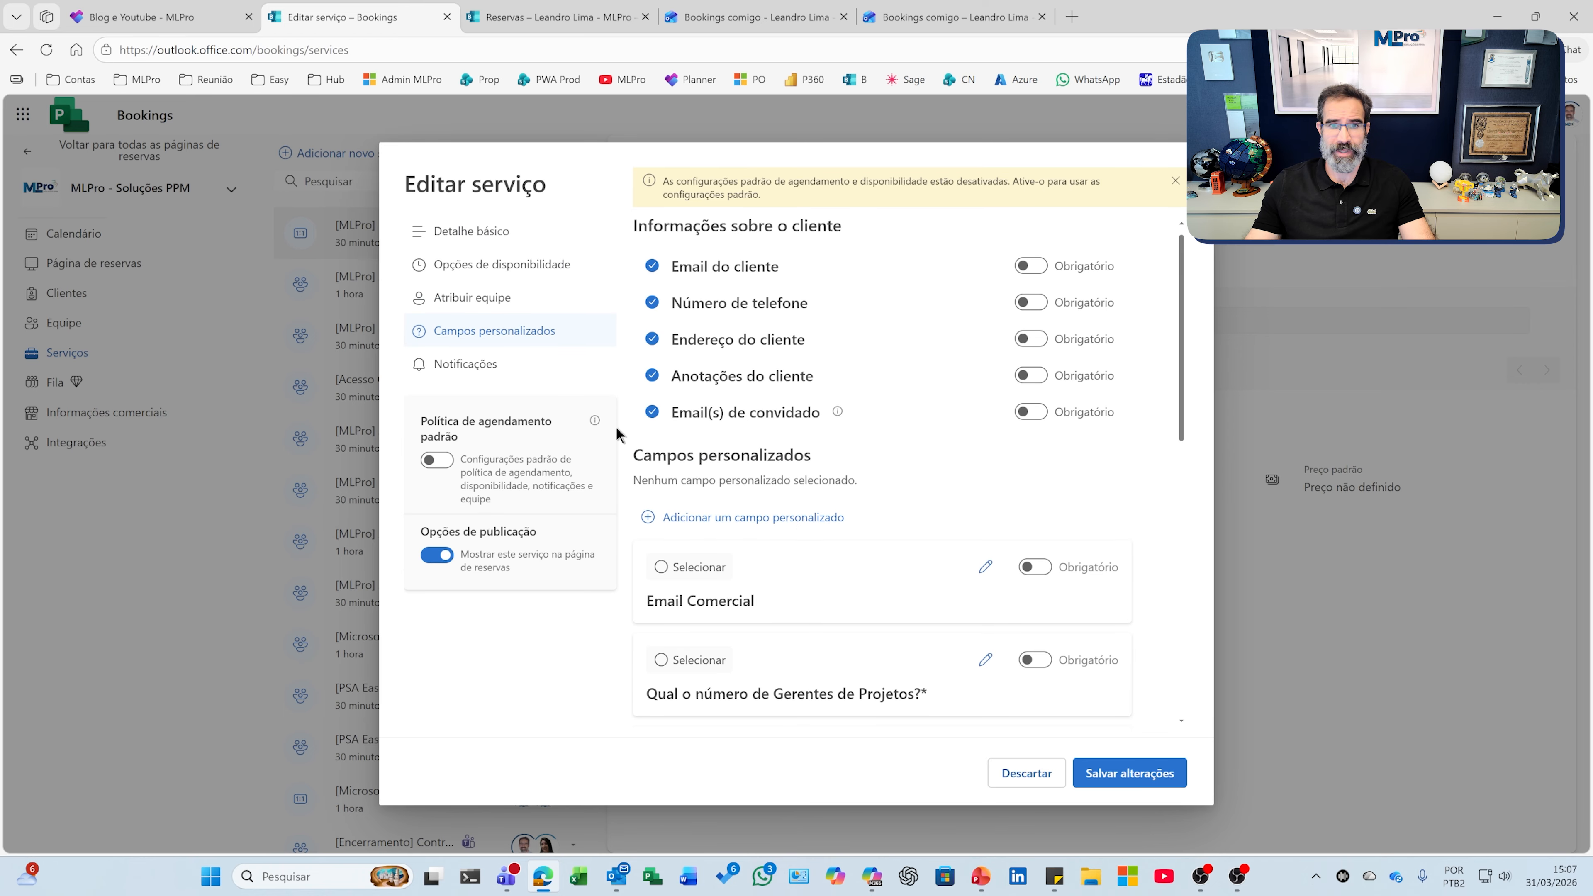
Review the service's confirmation, reminder and follow-up e-mail settings, and discard all changes to the service.
left_click(472, 376)
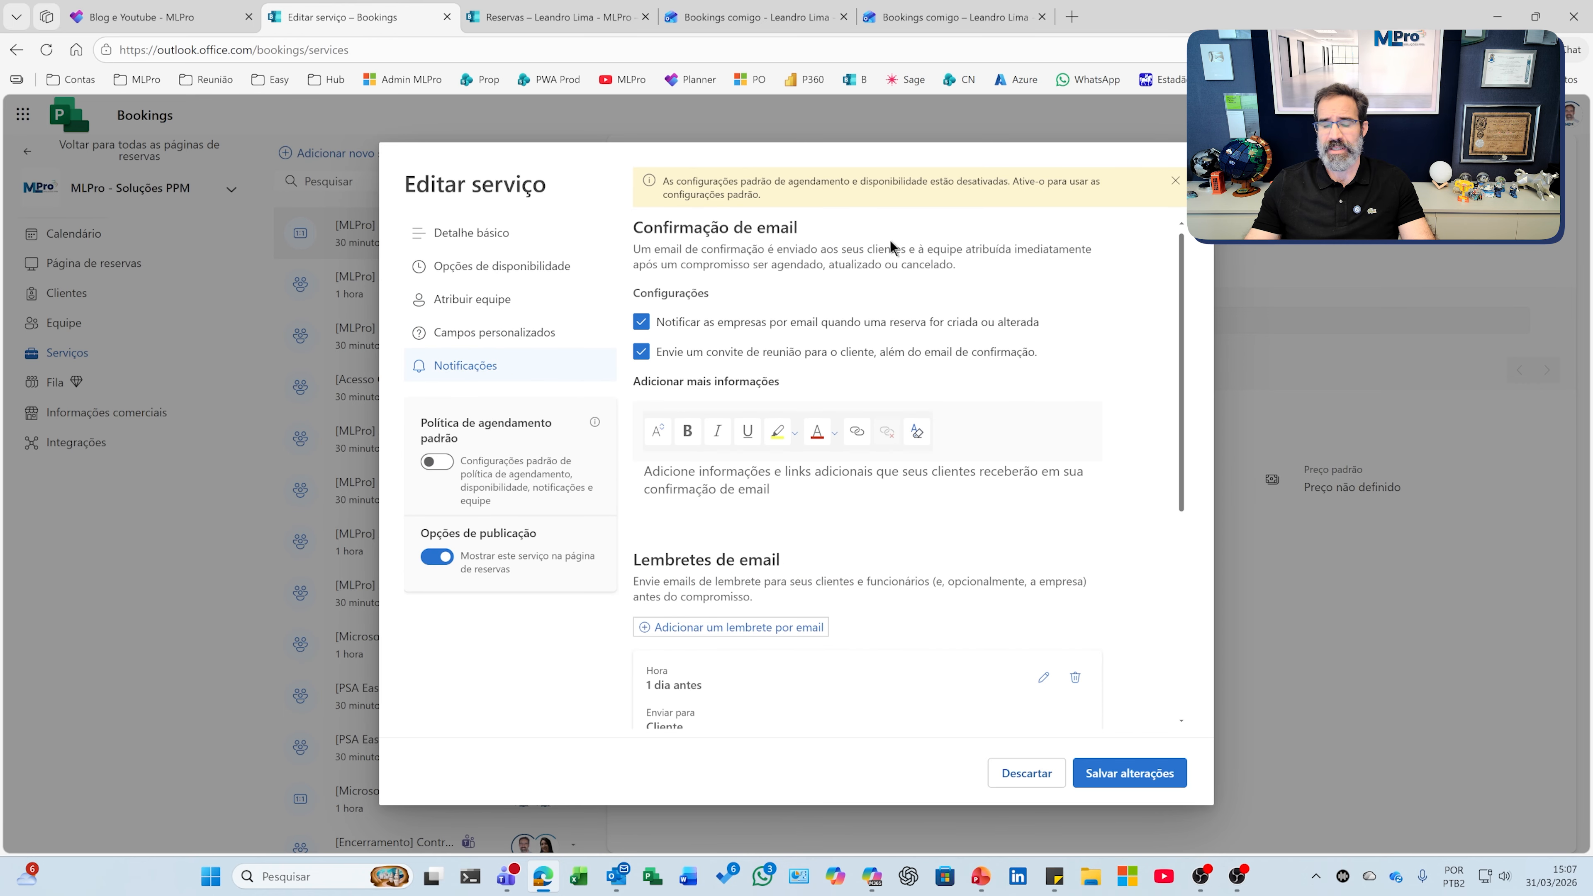
scroll(809, 615, "down", 3)
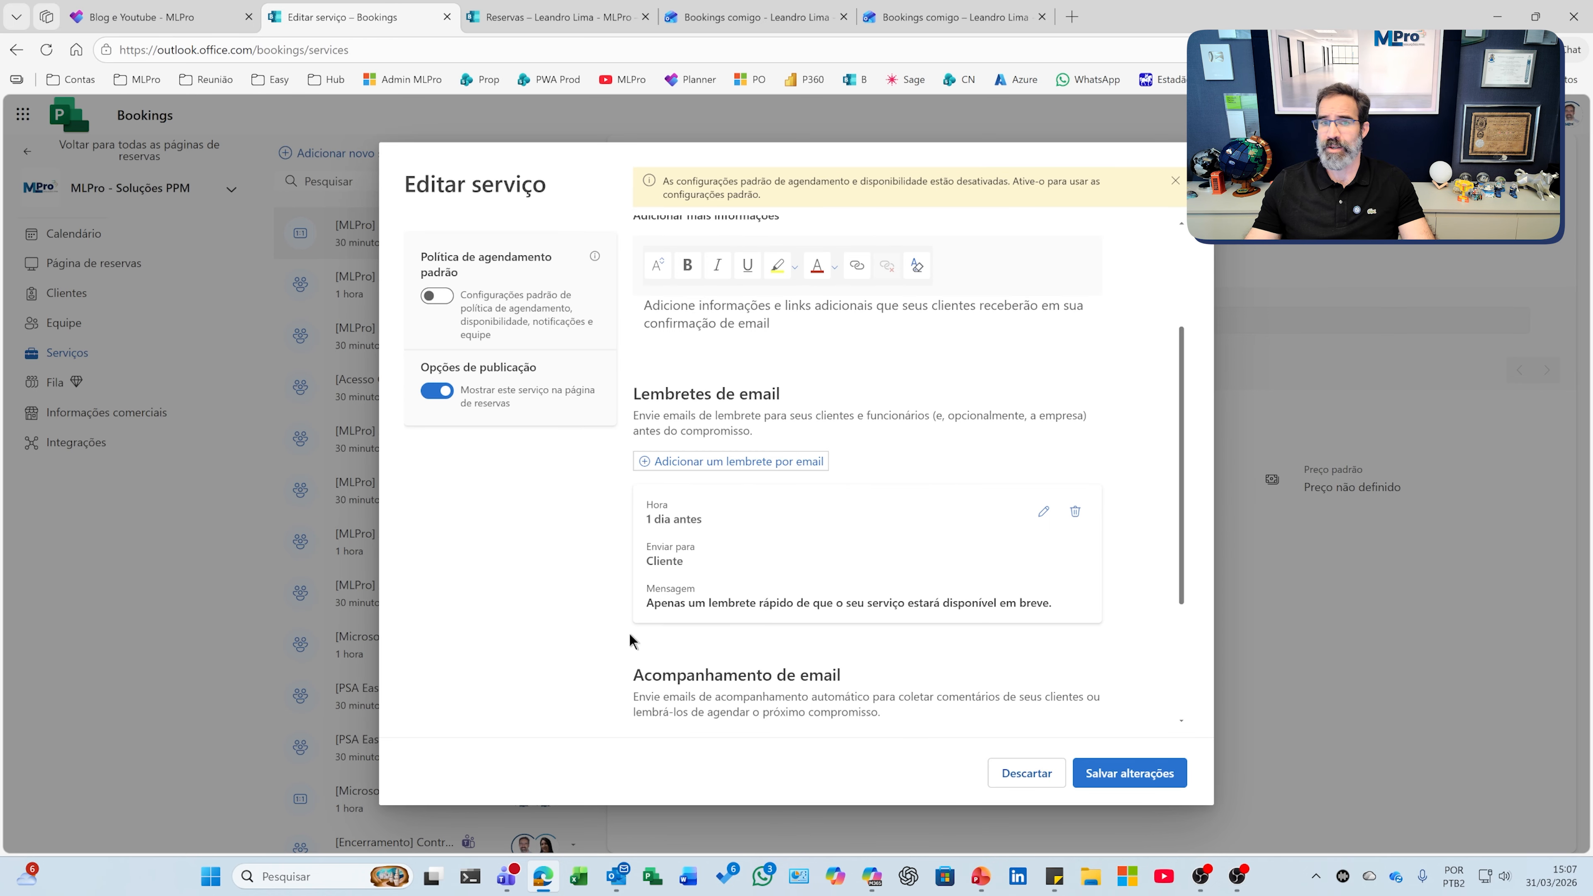
scroll(914, 554, "down", 1)
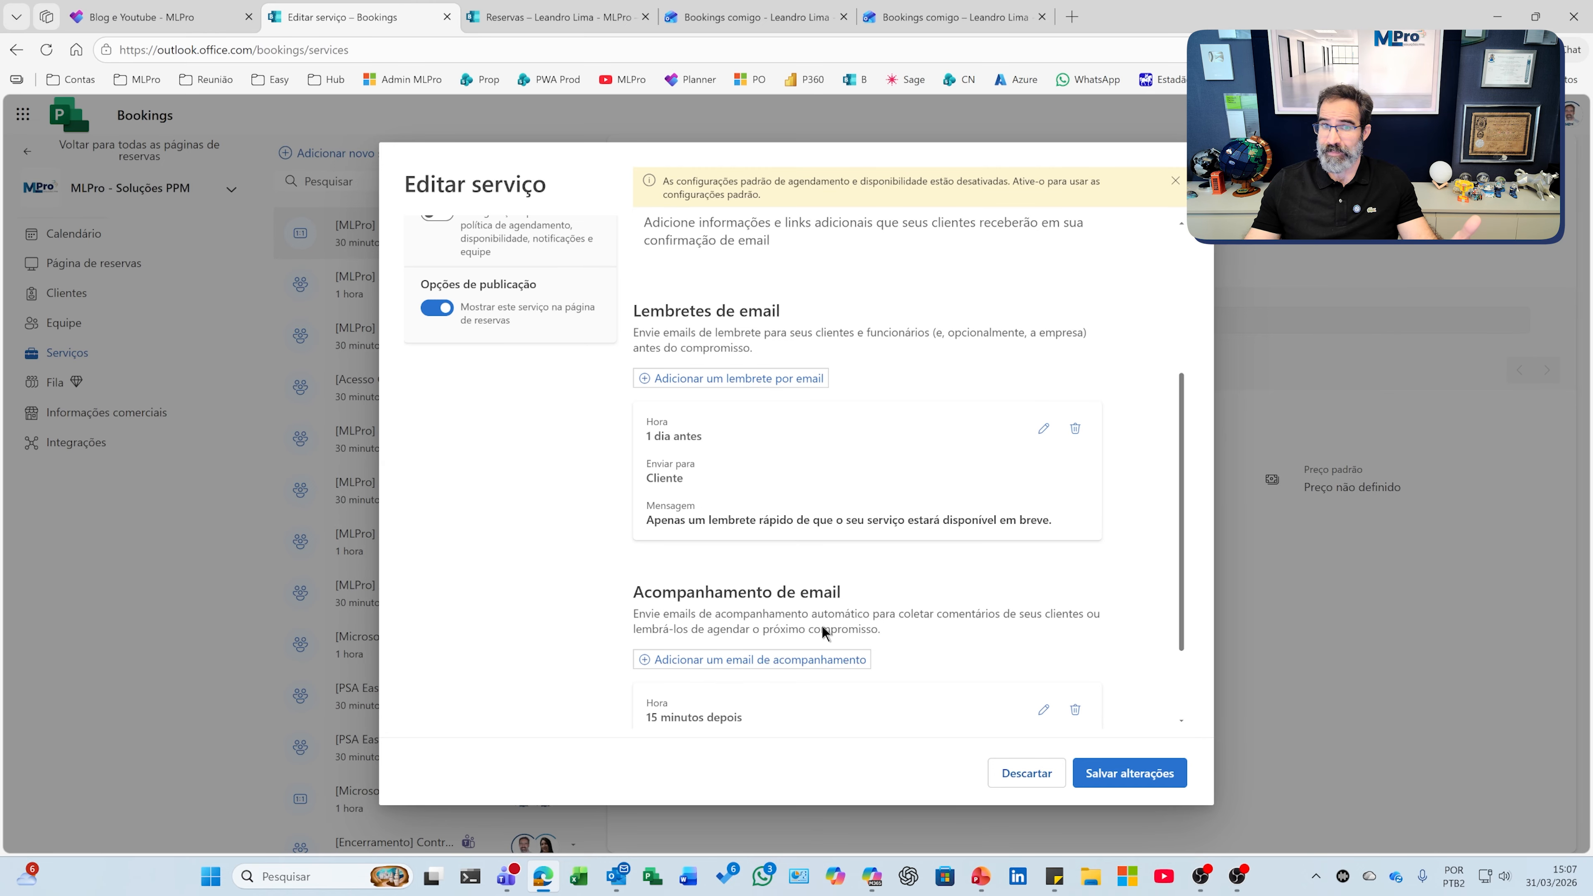
scroll(821, 626, "down", 2)
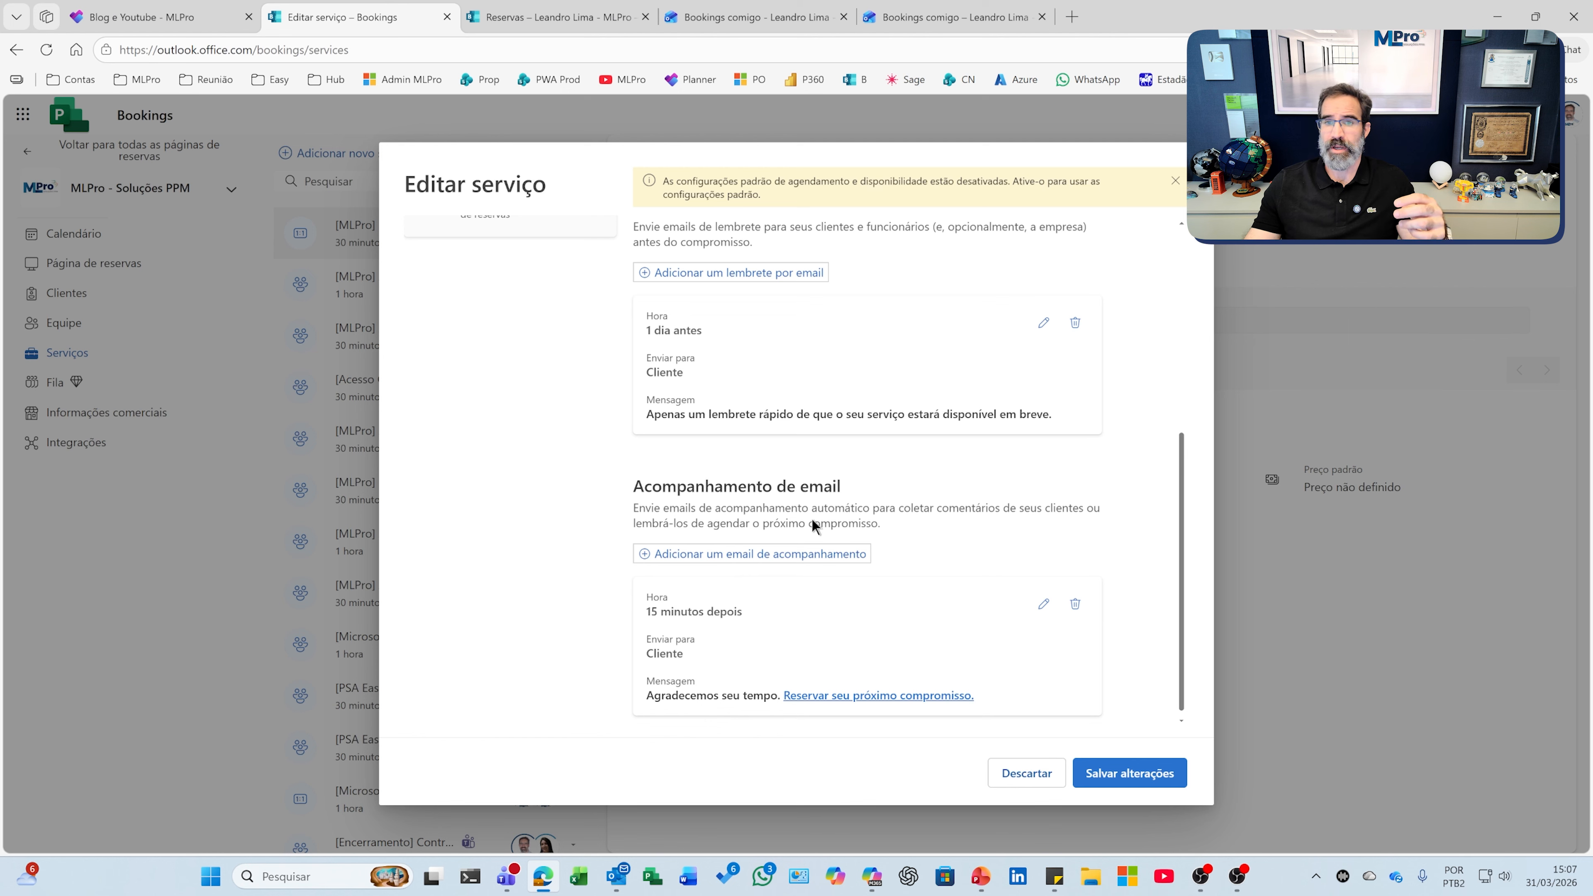
scroll(914, 493, "up", 2)
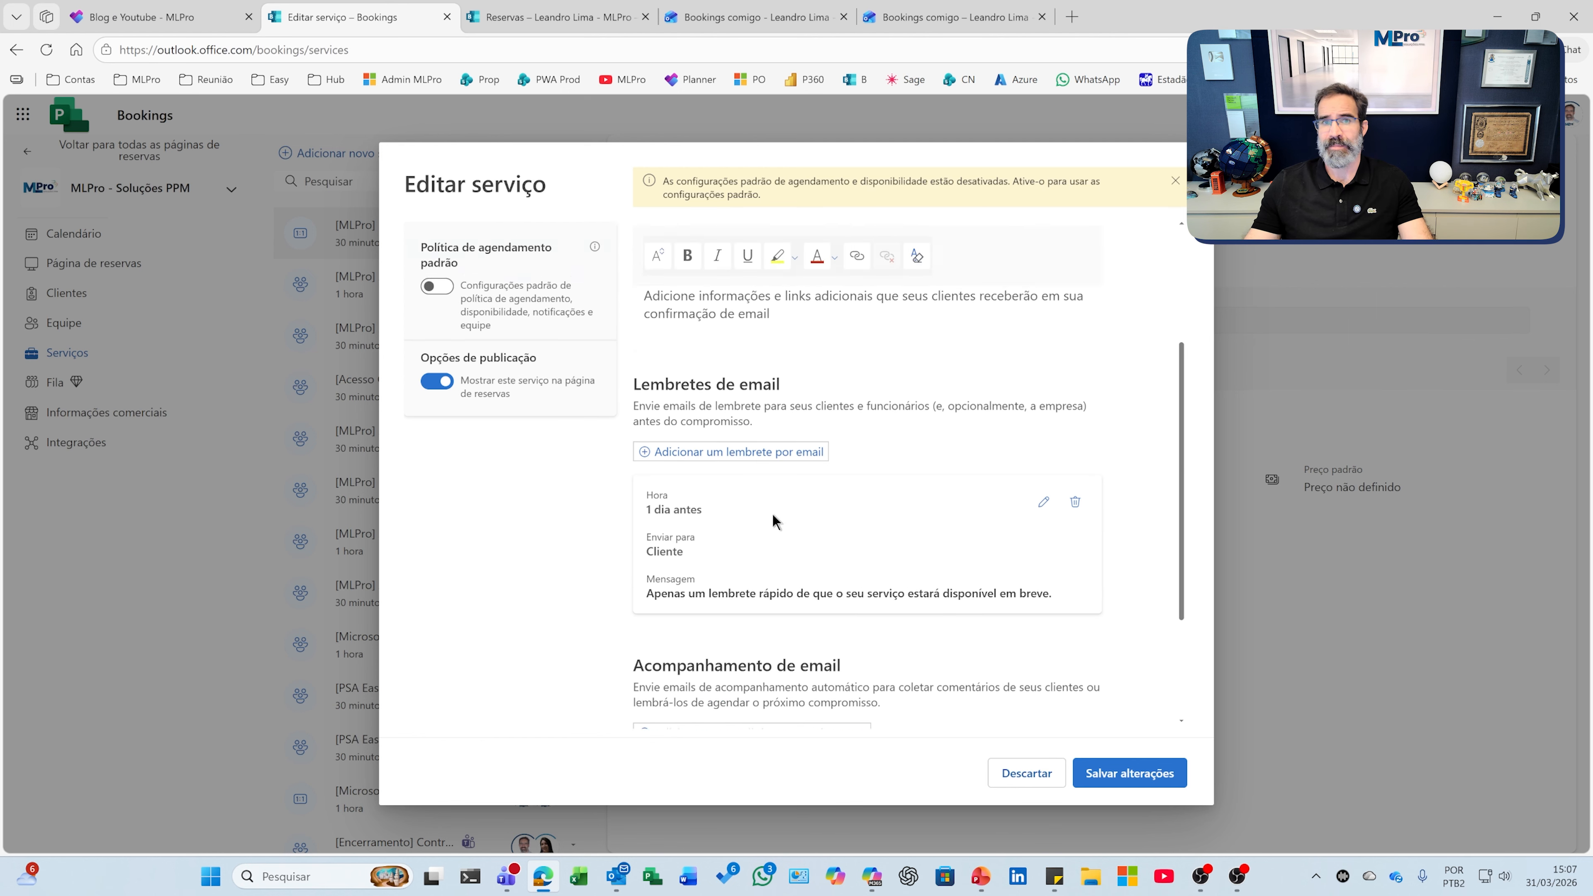
scroll(772, 513, "up", 4)
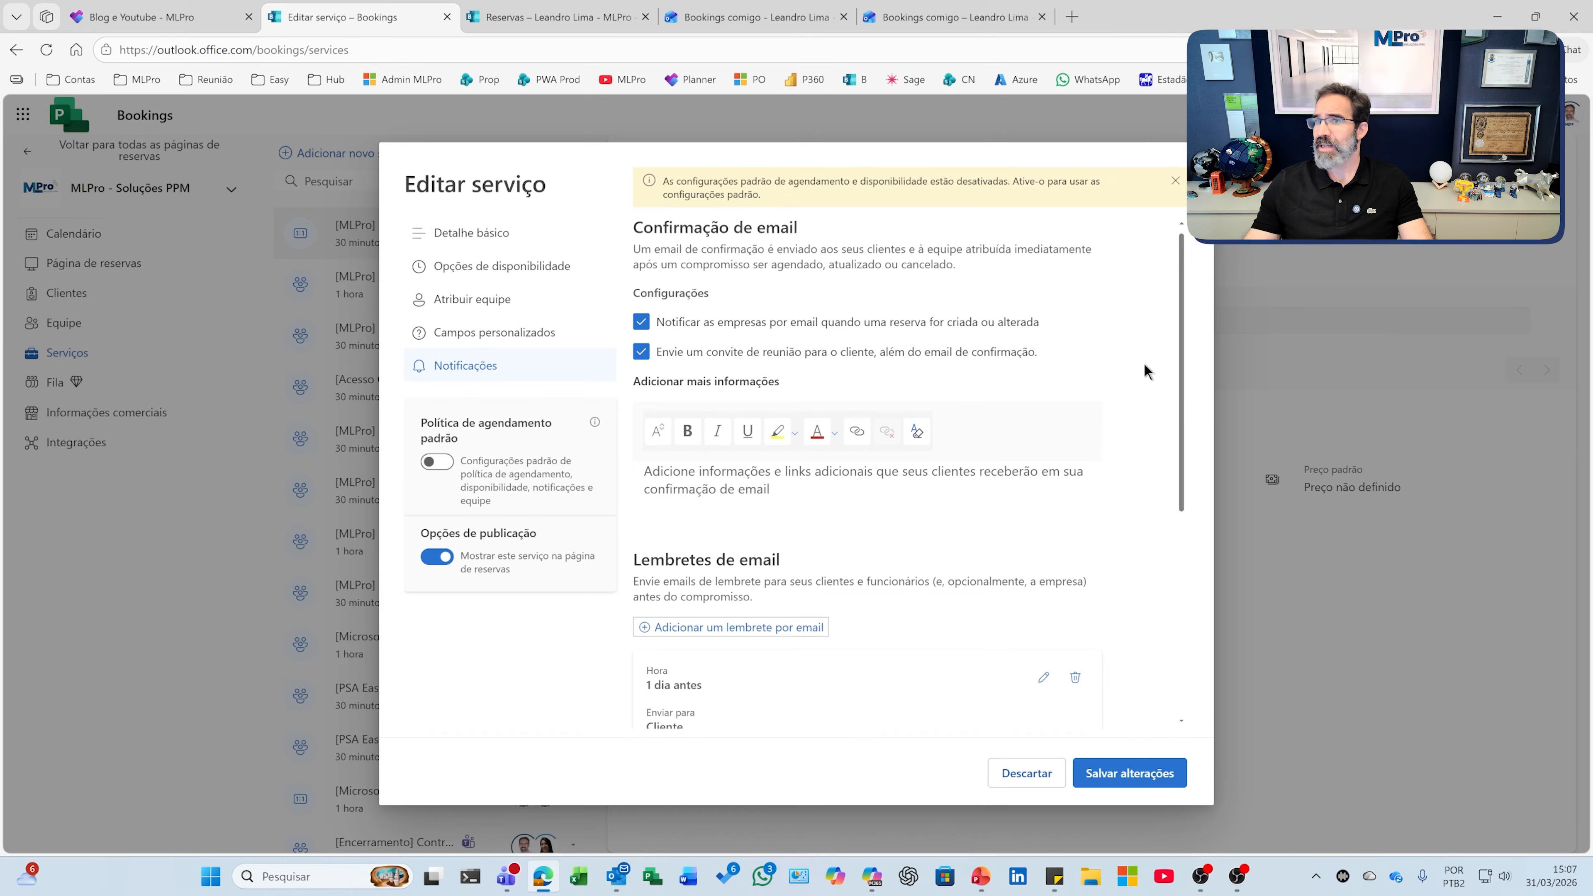
key("Escape")
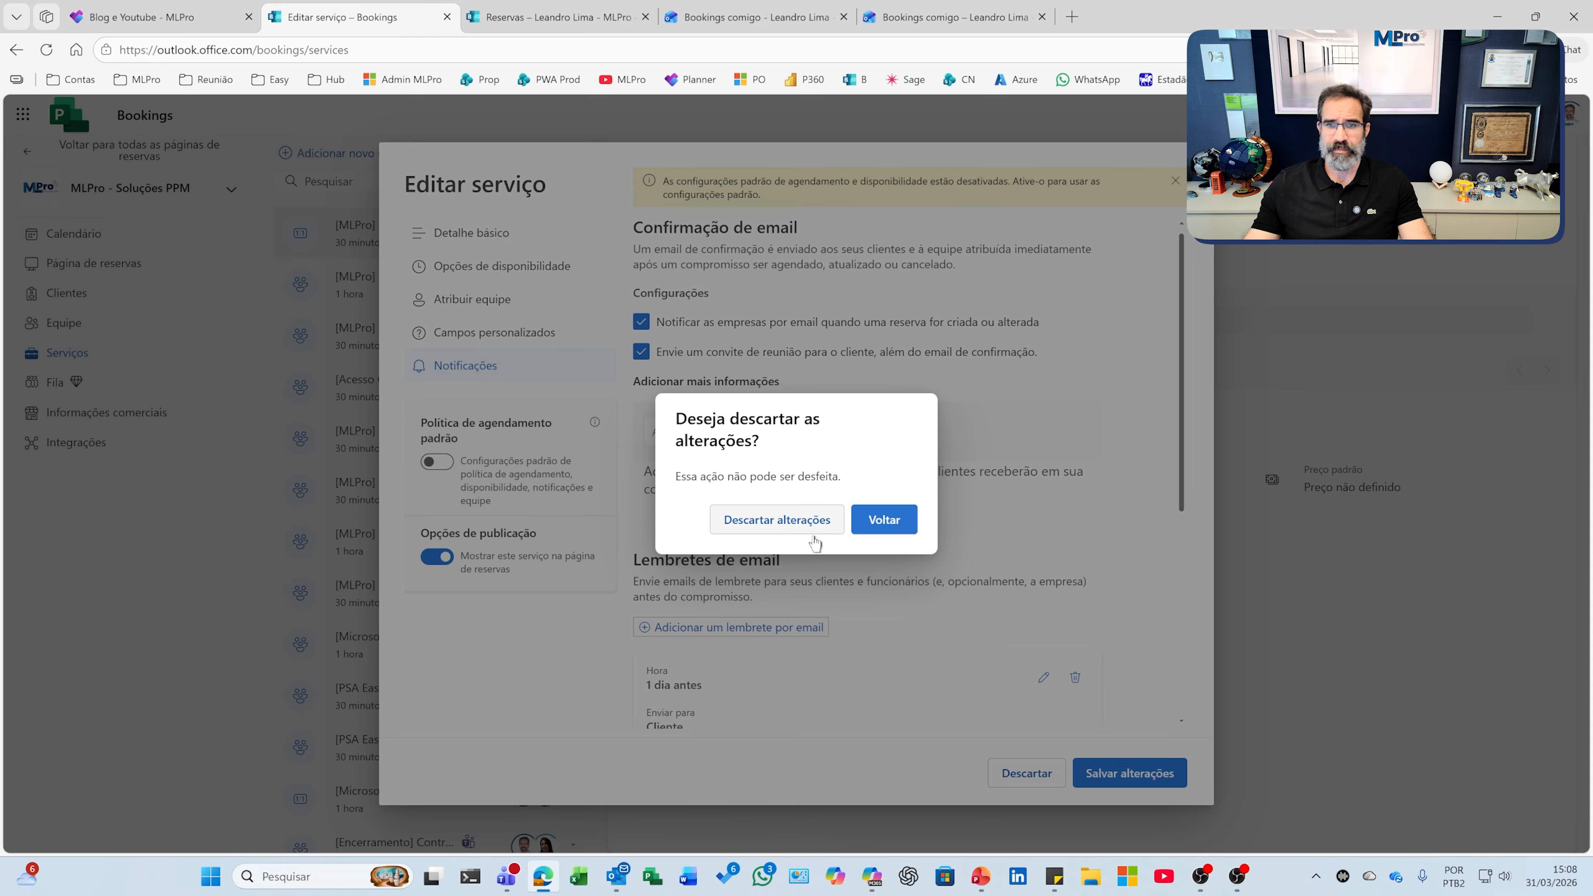
left_click(769, 518)
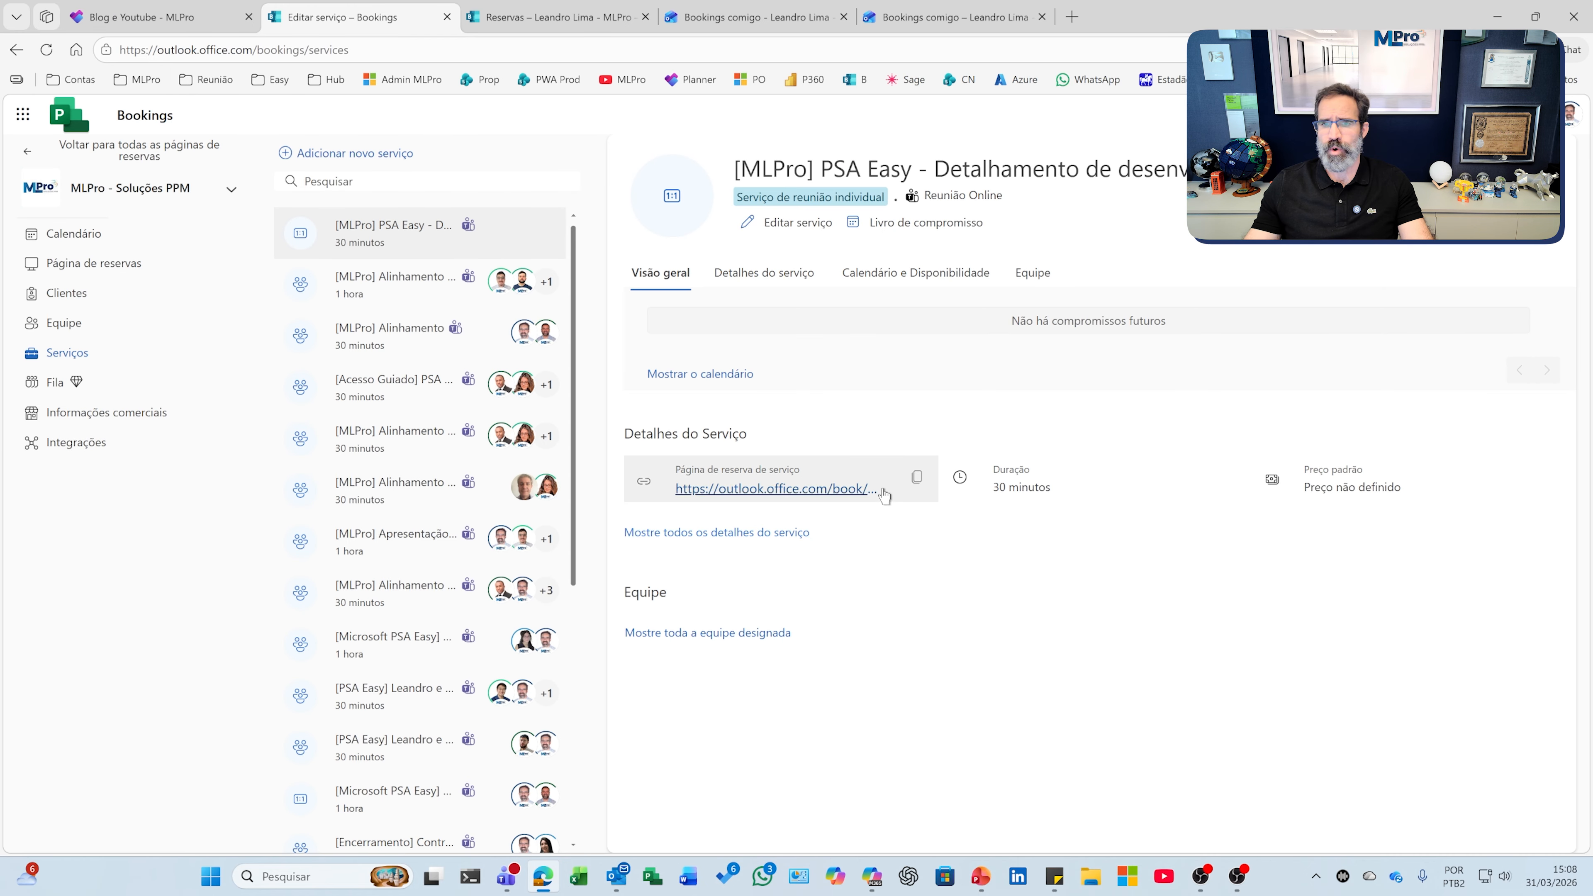
Open the PSA Easy service's public booking page from its copied link in the other booking page's browser tab.
left_click(558, 17)
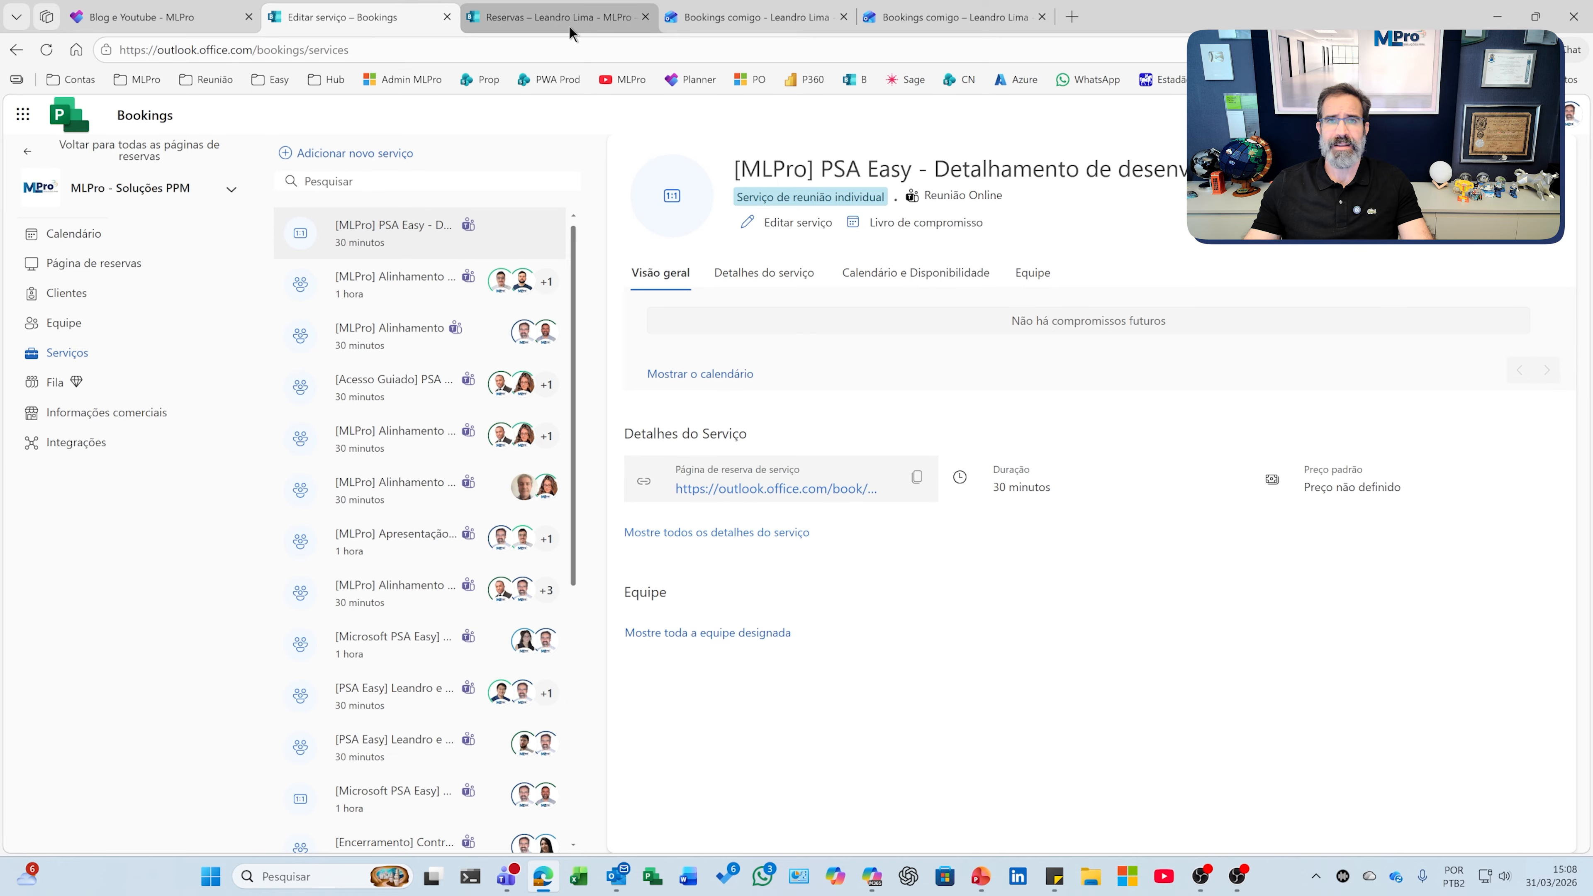
left_click(444, 51)
key("ctrl+v")
key("Return")
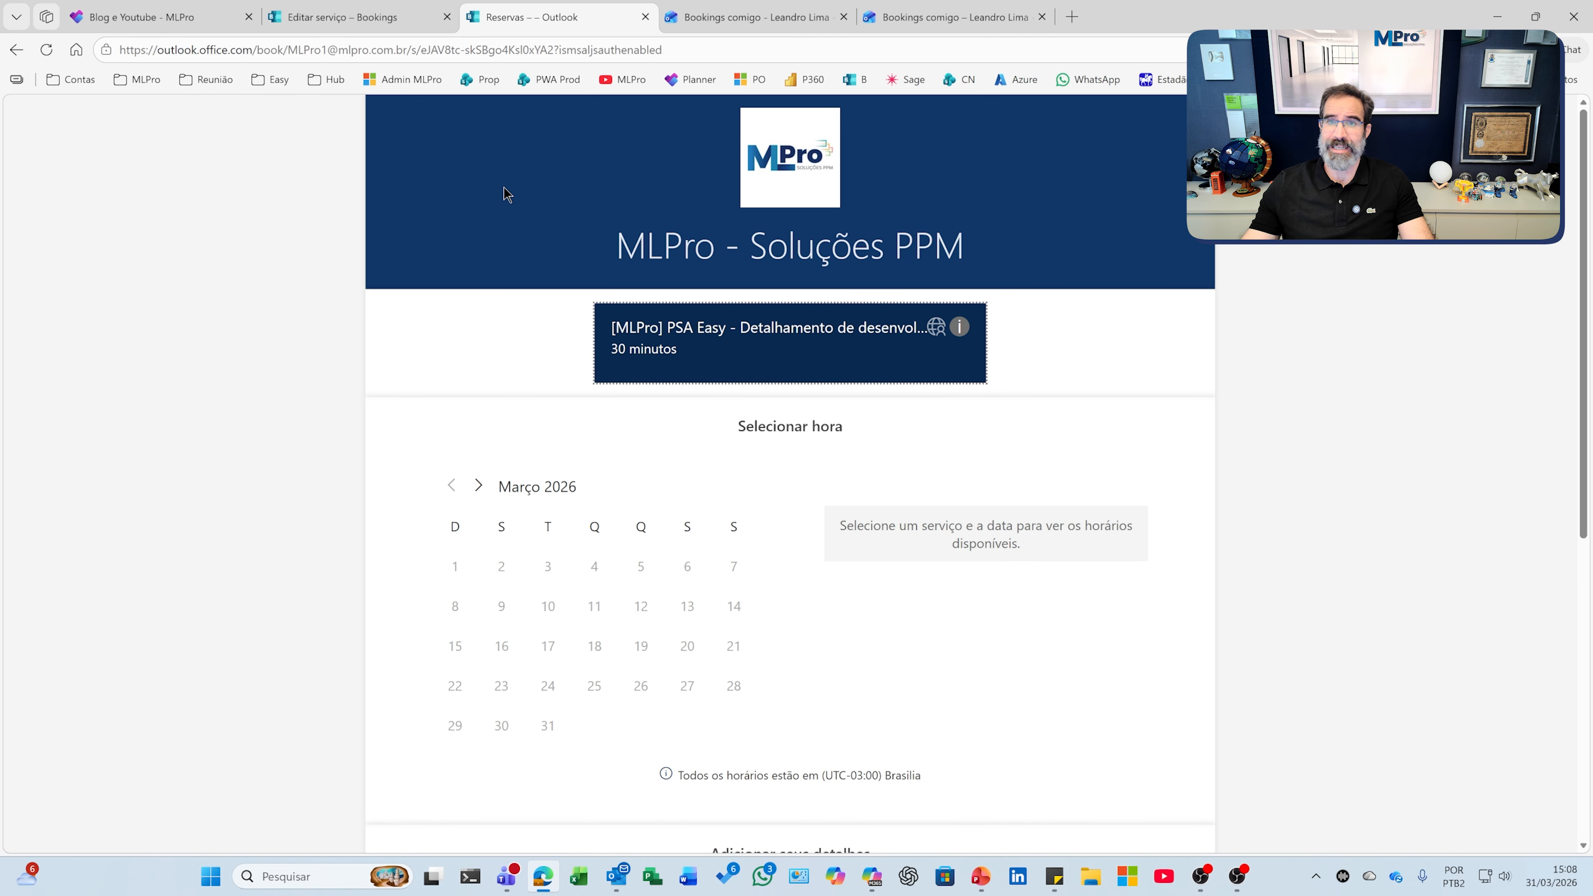
Choose 1 April 2026 at 13:00 as the appointment slot on the service's booking page.
scroll(618, 608, "down", 1)
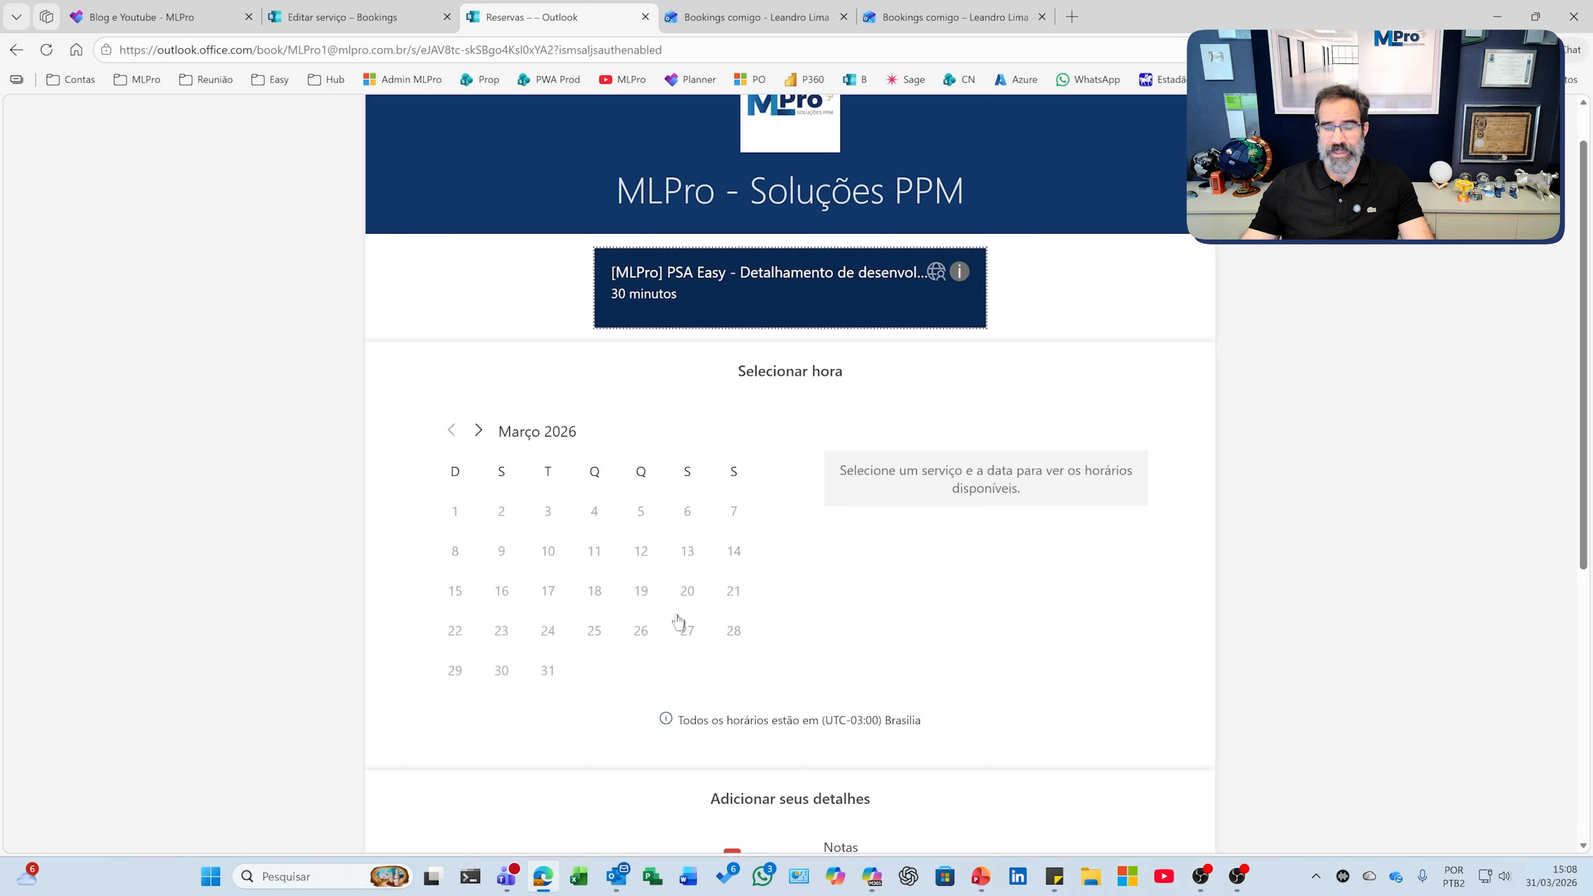
left_click(479, 430)
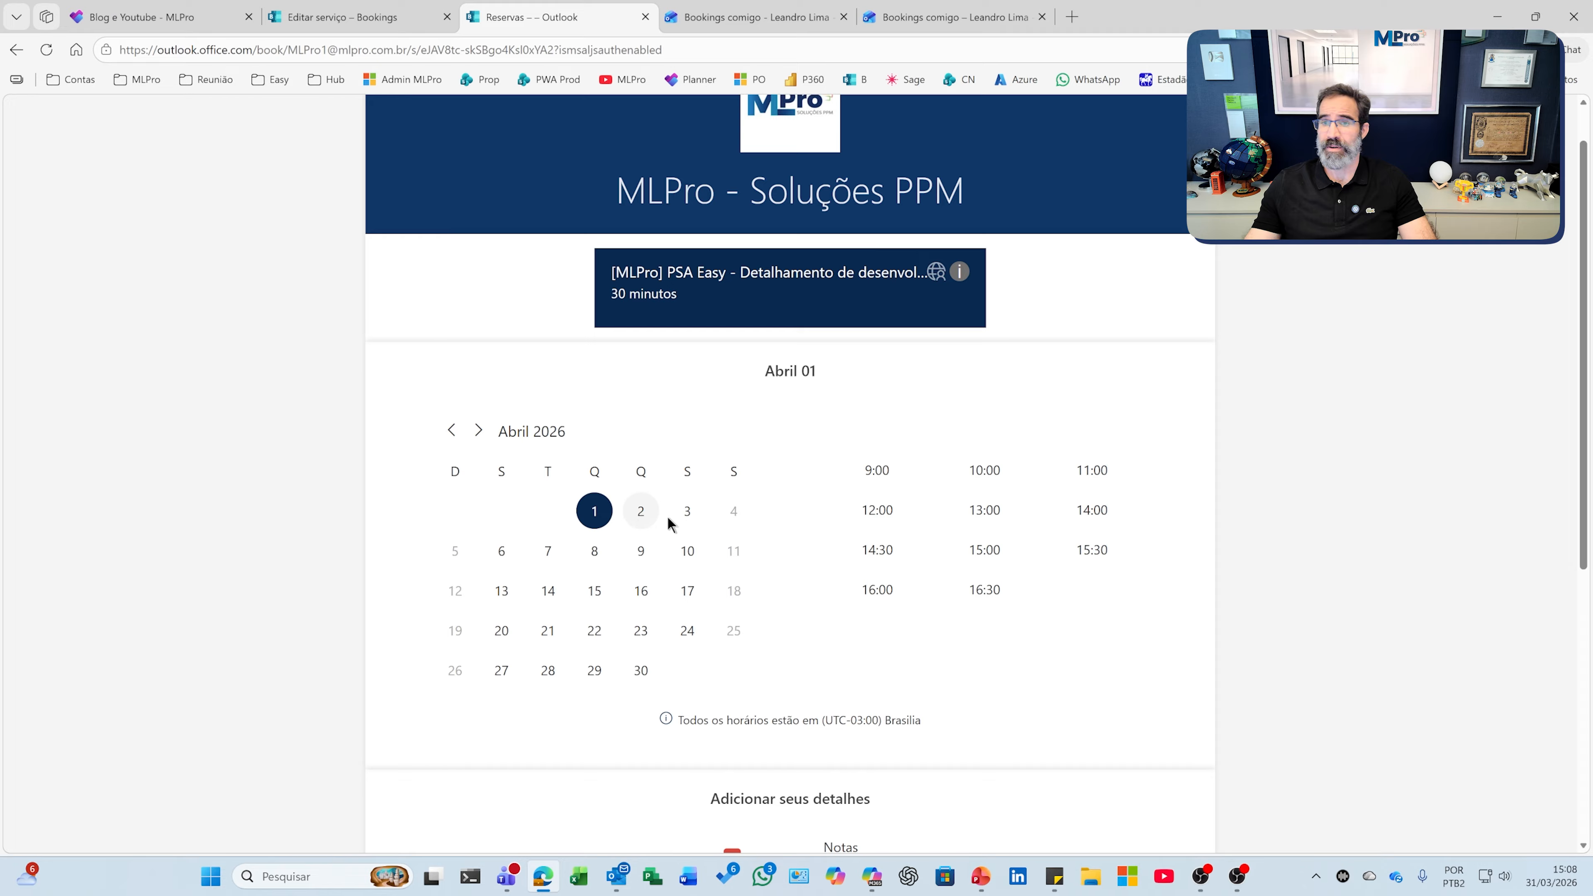
left_click(985, 511)
Examine the customer details form on the booking page and return to the selected date and time.
scroll(917, 745, "down", 6)
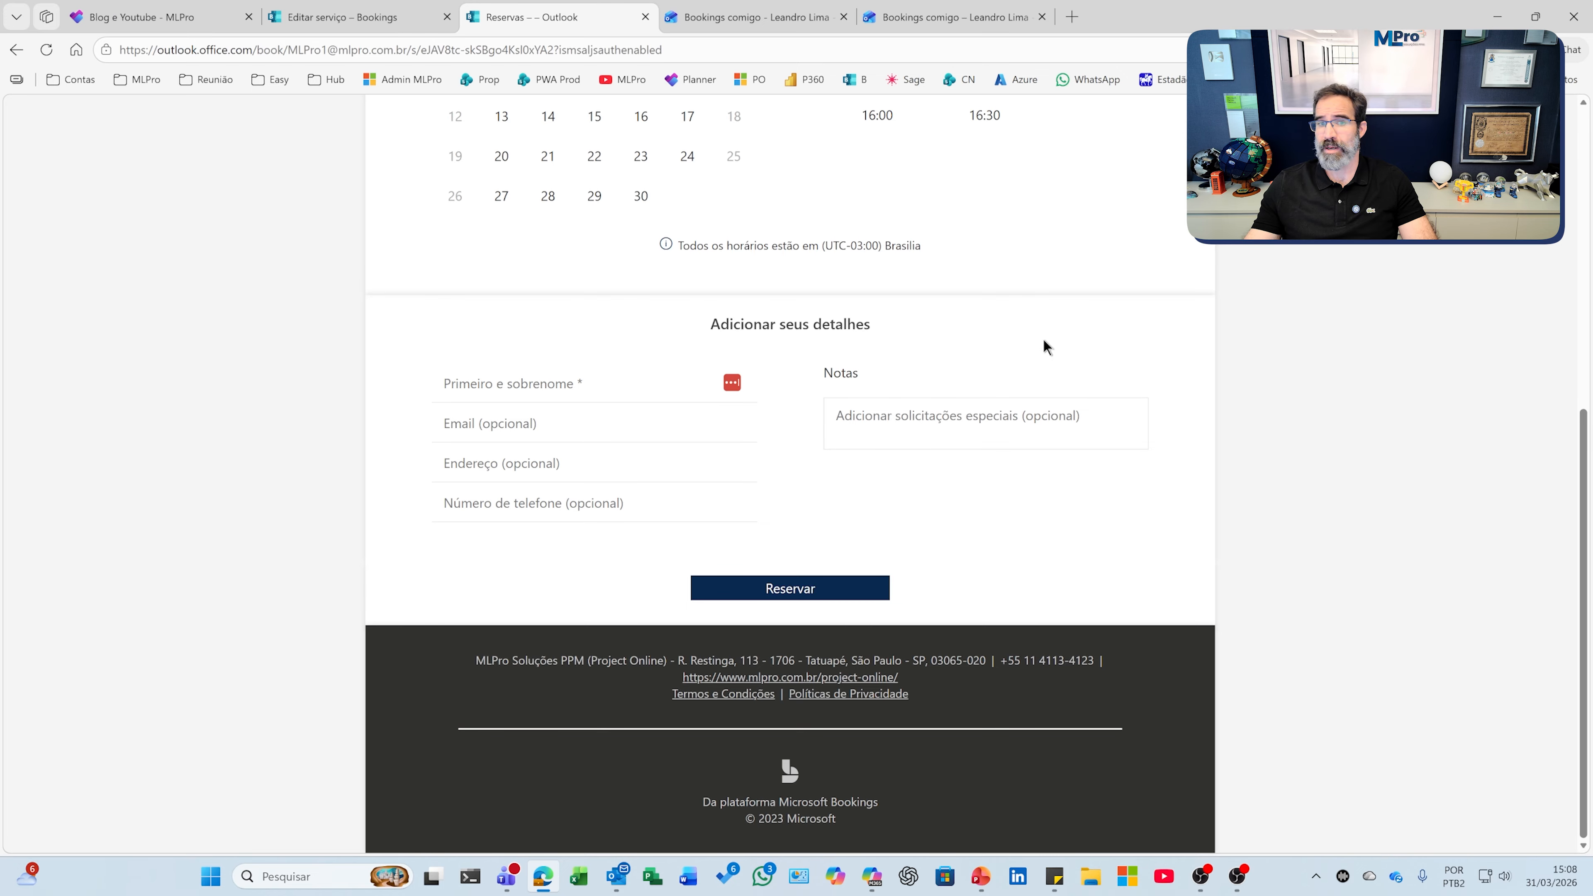
left_click(593, 387)
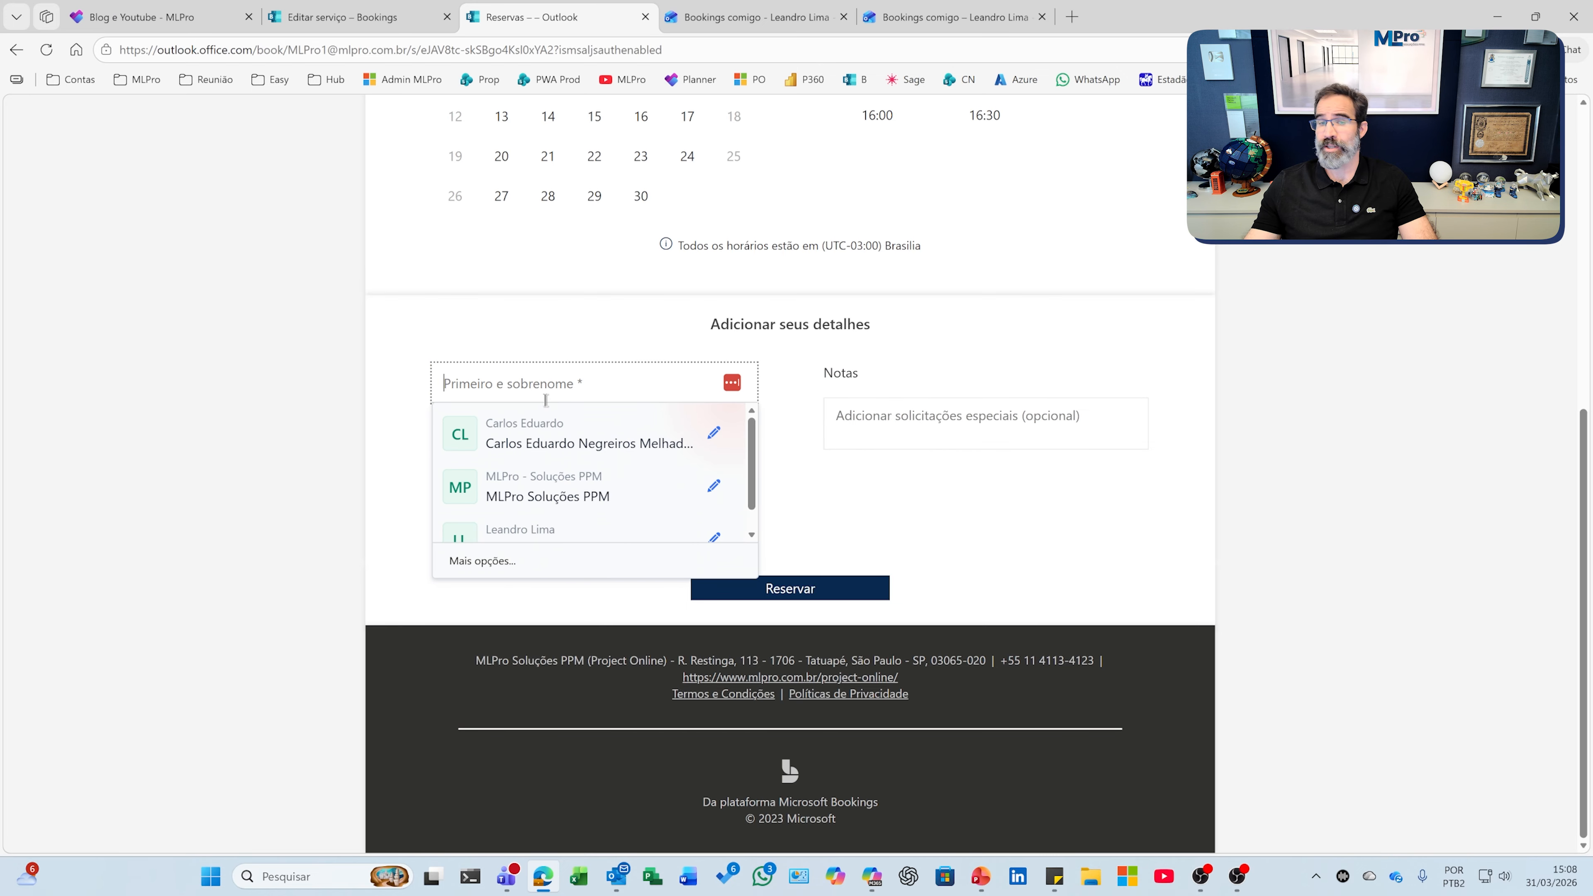
left_click(1031, 552)
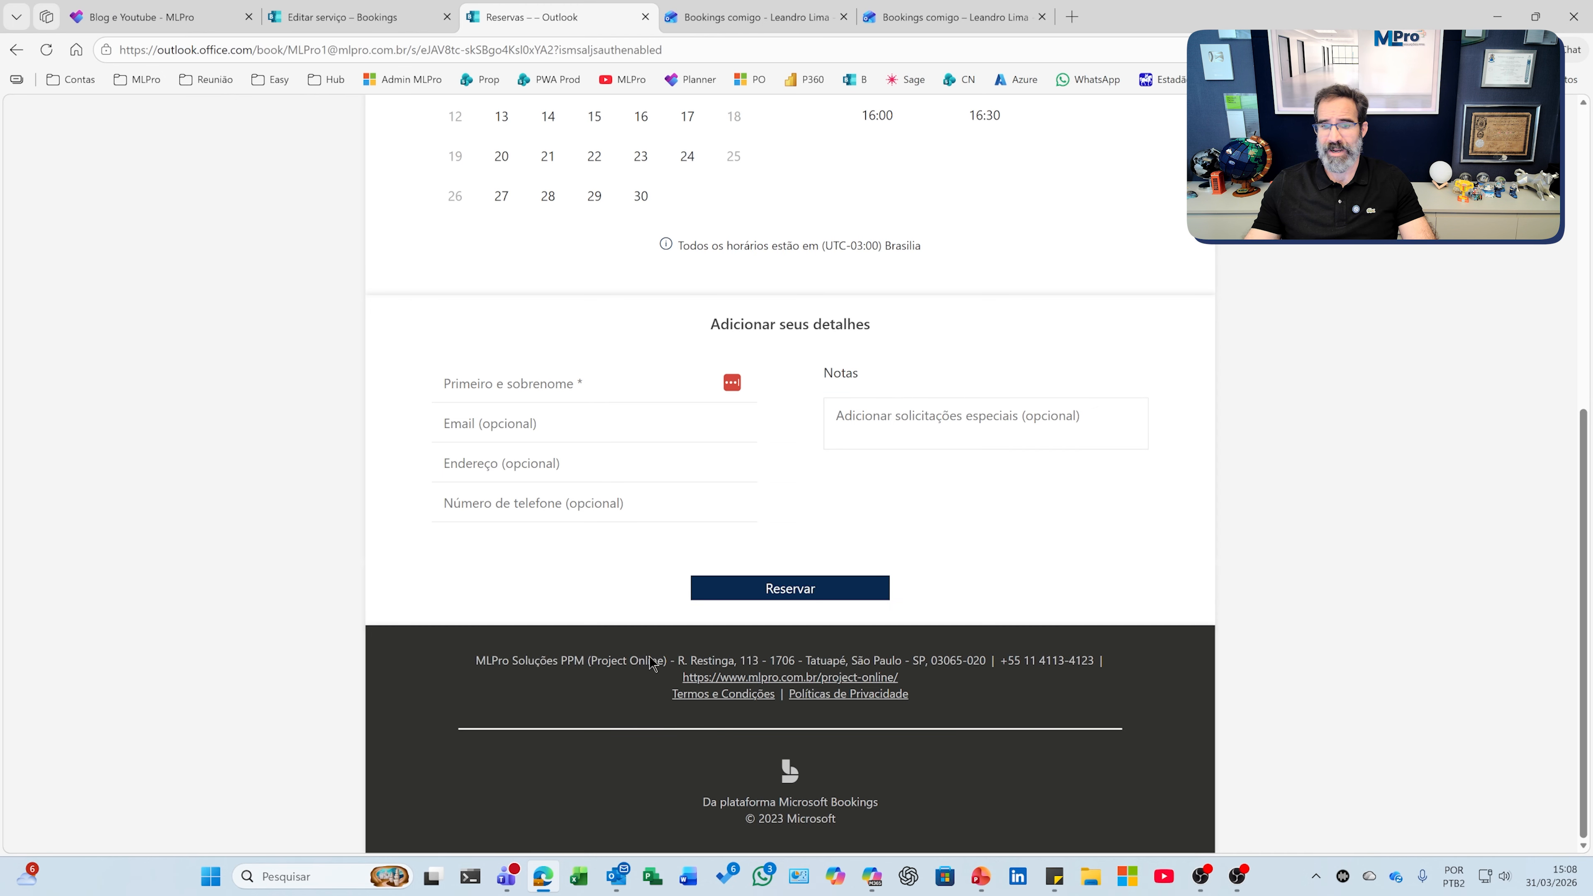
scroll(1021, 709, "up", 6)
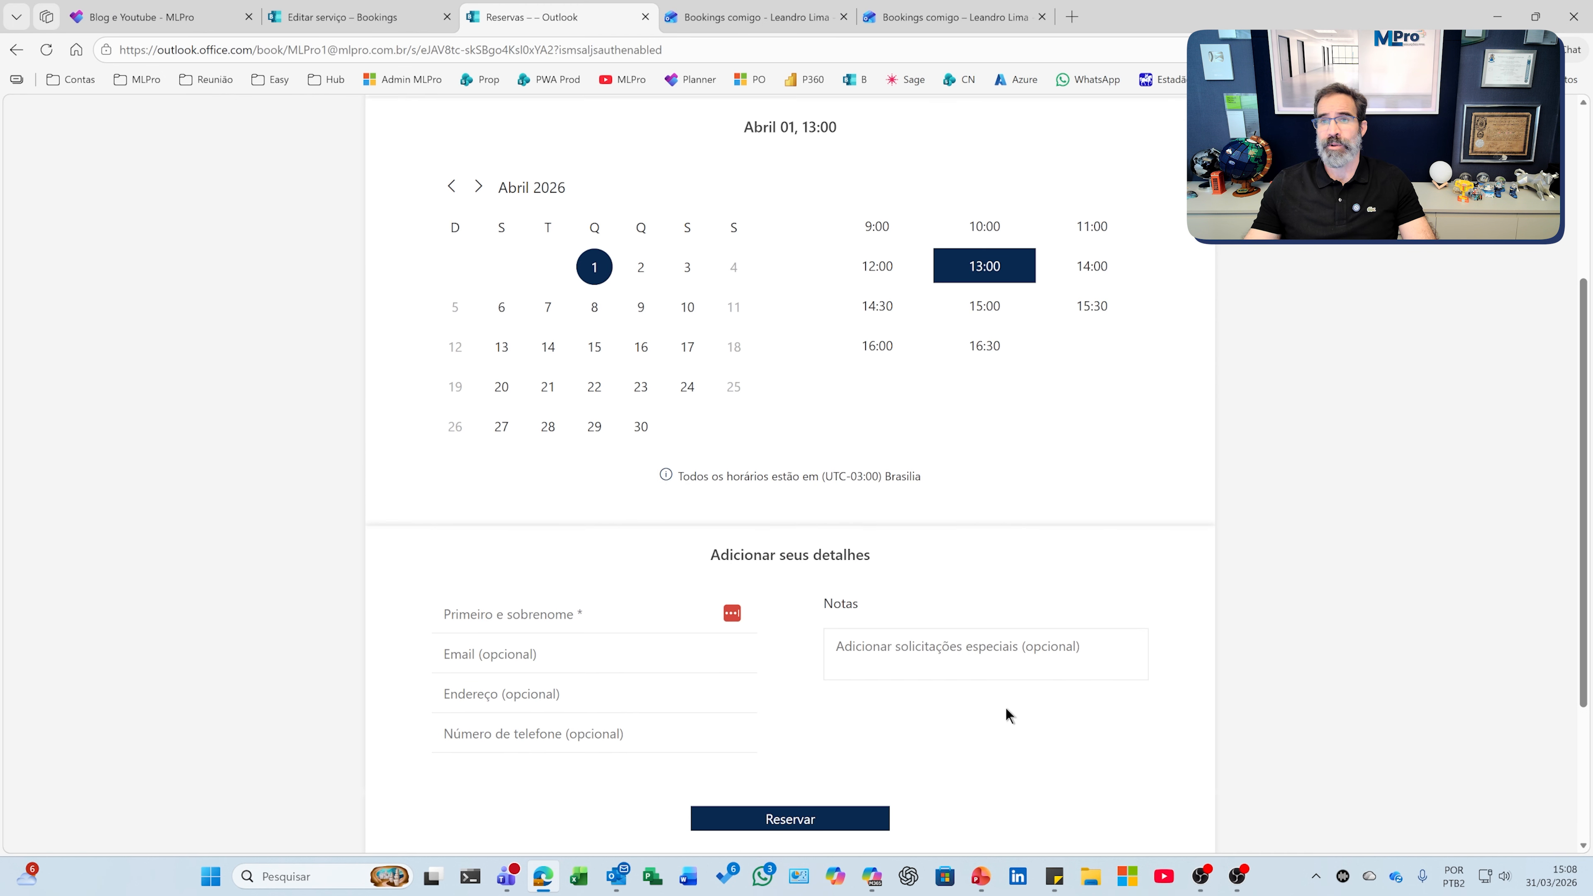